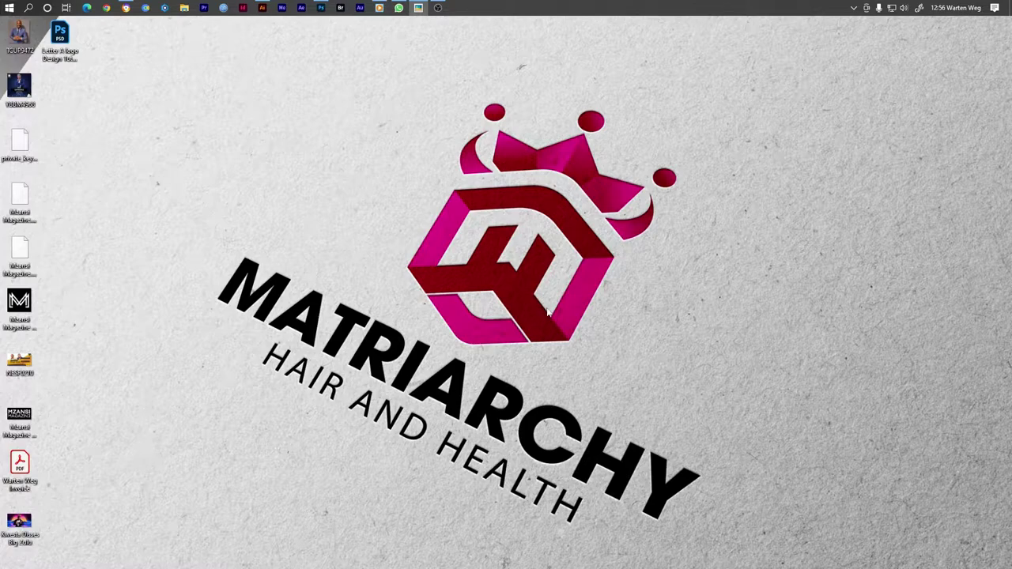
Step: Restore the blank Untitled-2 document and zoom the artboard to 150%
left_click(262, 8)
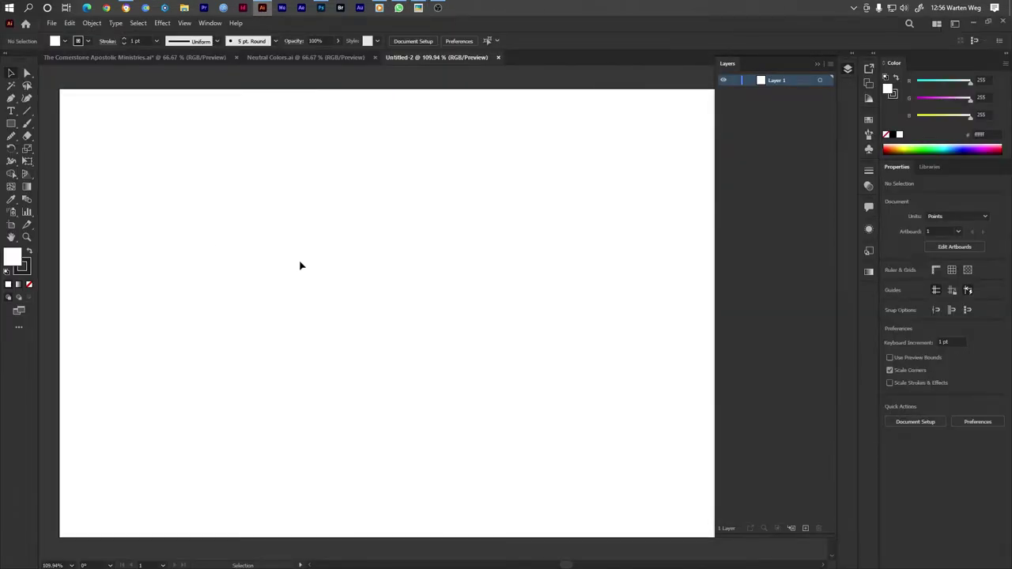
scroll(312, 258, "down", 4, "alt")
scroll(382, 278, "up", 1, "alt")
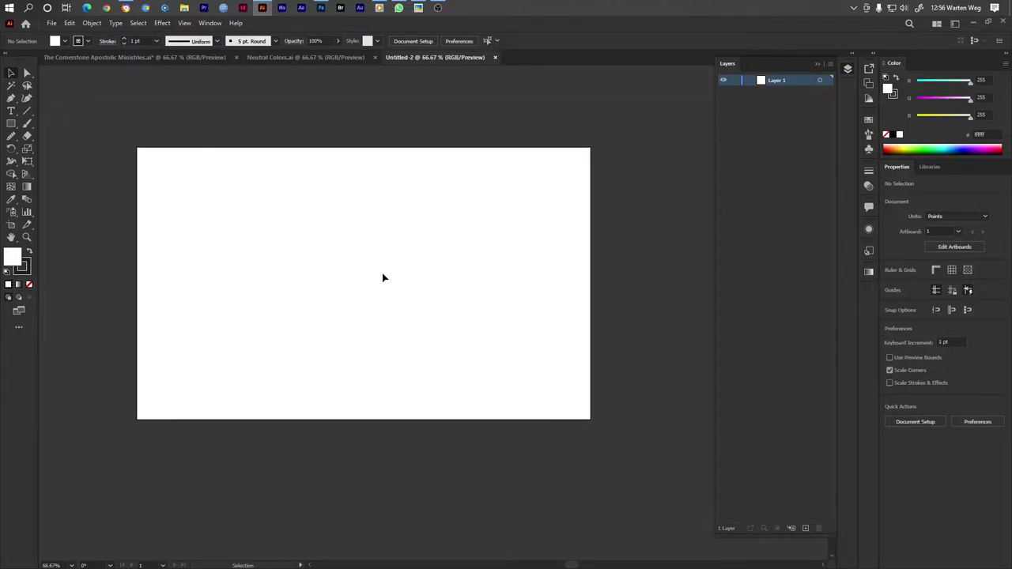
scroll(380, 280, "up", 2, "alt")
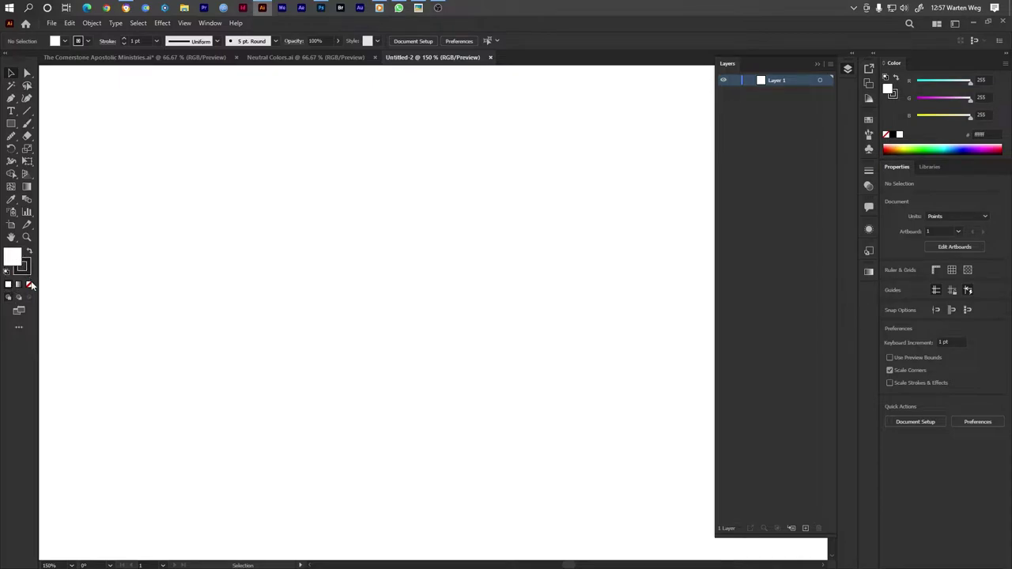
Step: Set the fill to solid black 000000 with no stroke
left_click(29, 285)
left_click(29, 253)
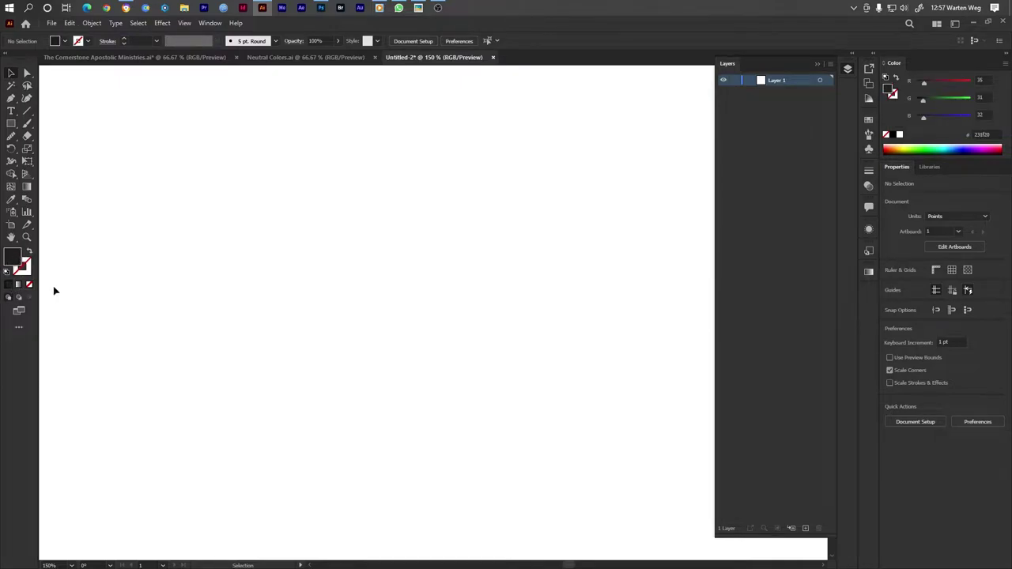
double_click(13, 259)
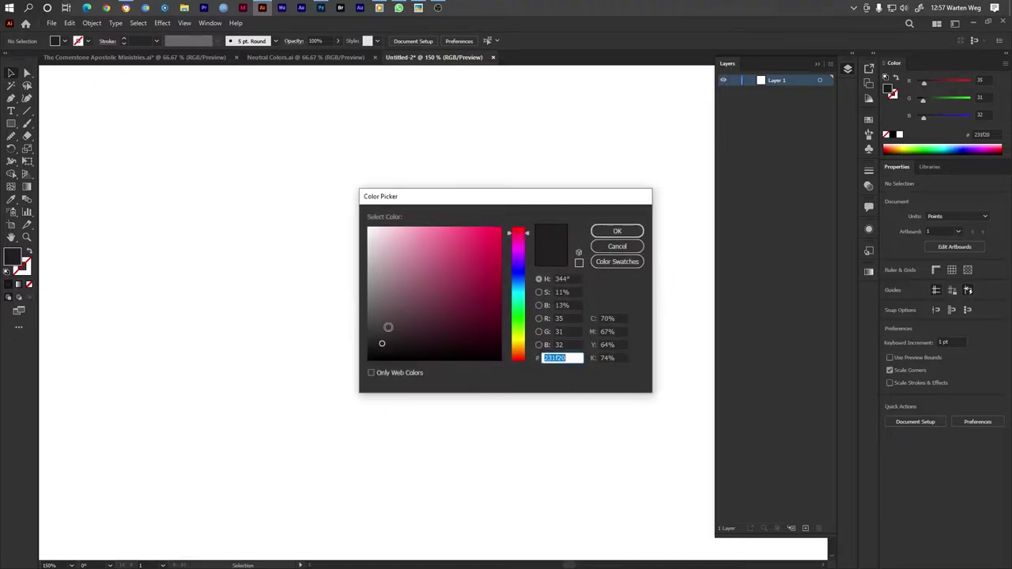
left_click_drag(442, 342, 469, 361)
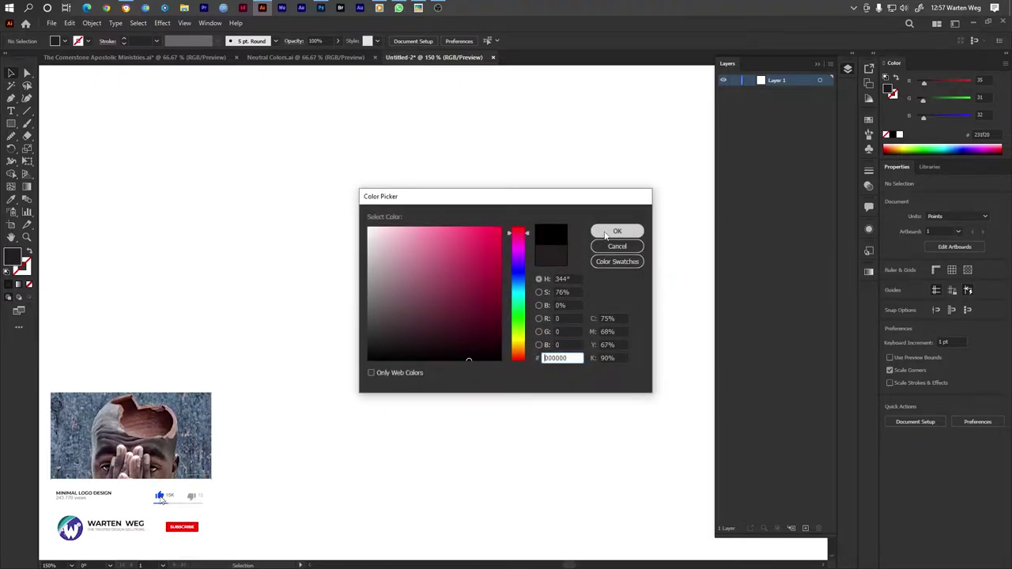
left_click(606, 231)
left_click(12, 124)
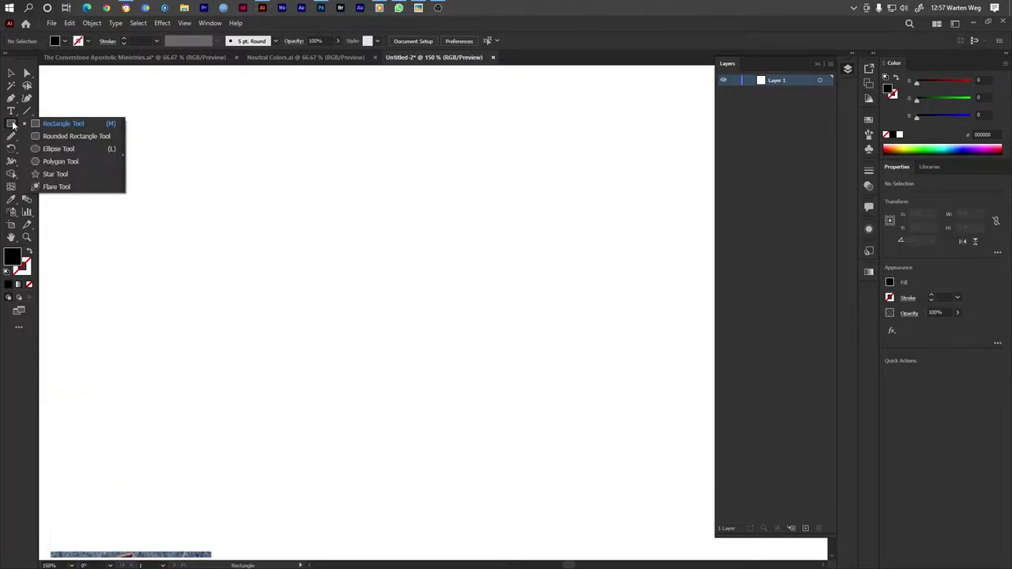
Step: Draw a black hexagon and rotate it 90° to stand upright, point on top
left_click(56, 163)
left_click_drag(193, 210, 284, 309)
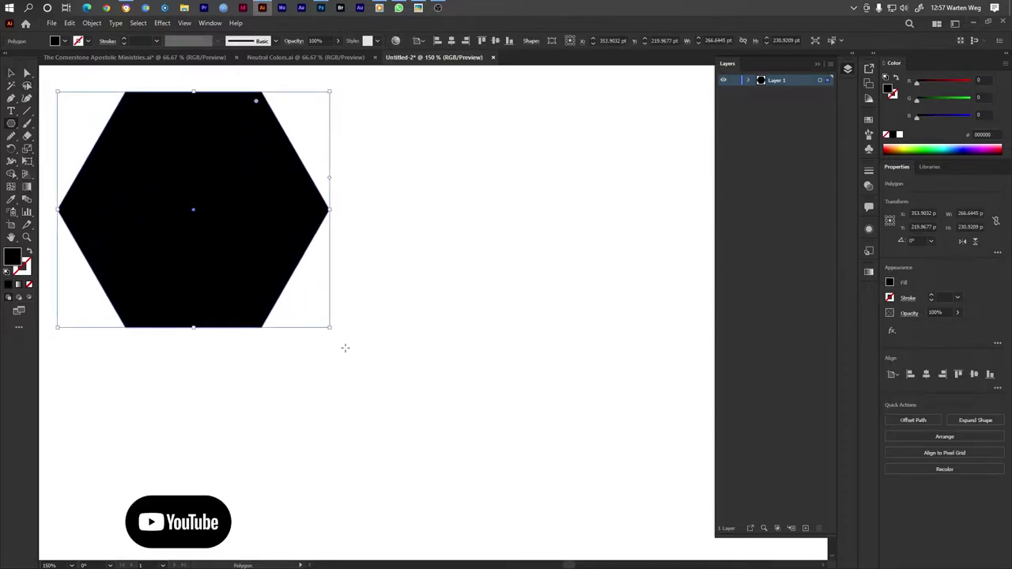
left_click_drag(333, 333, 346, 198)
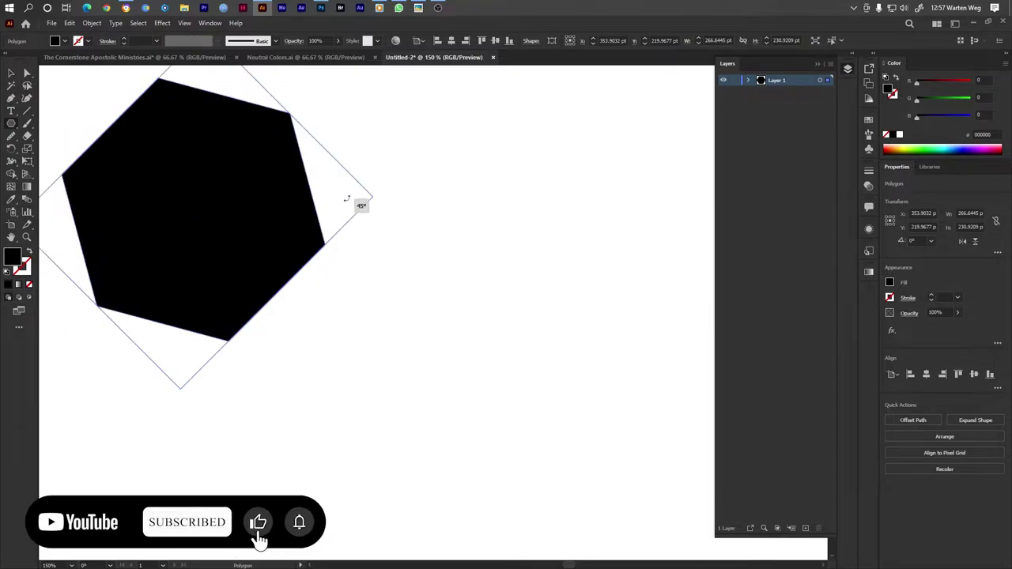
left_click_drag(346, 198, 293, 151)
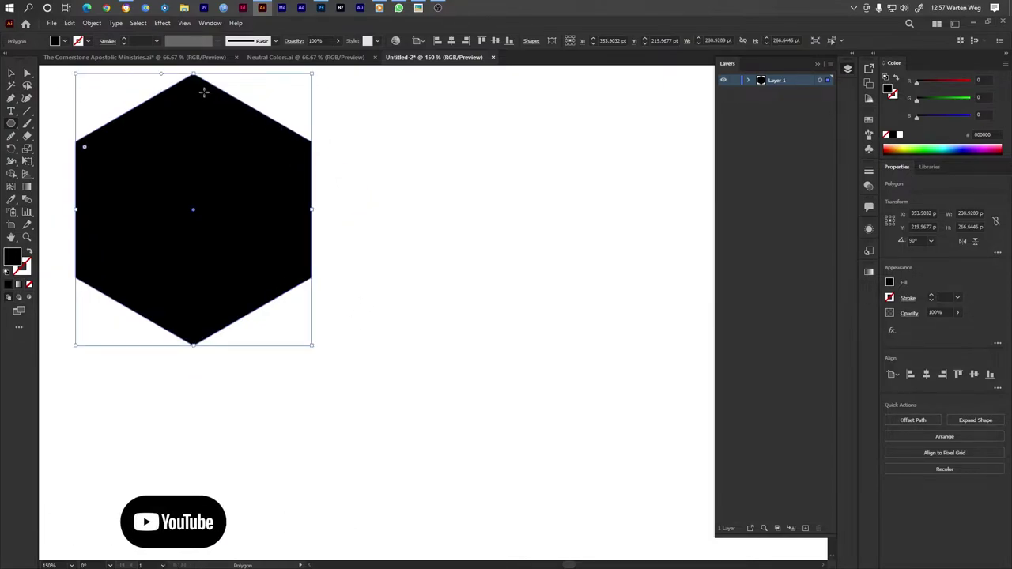
left_click(11, 72)
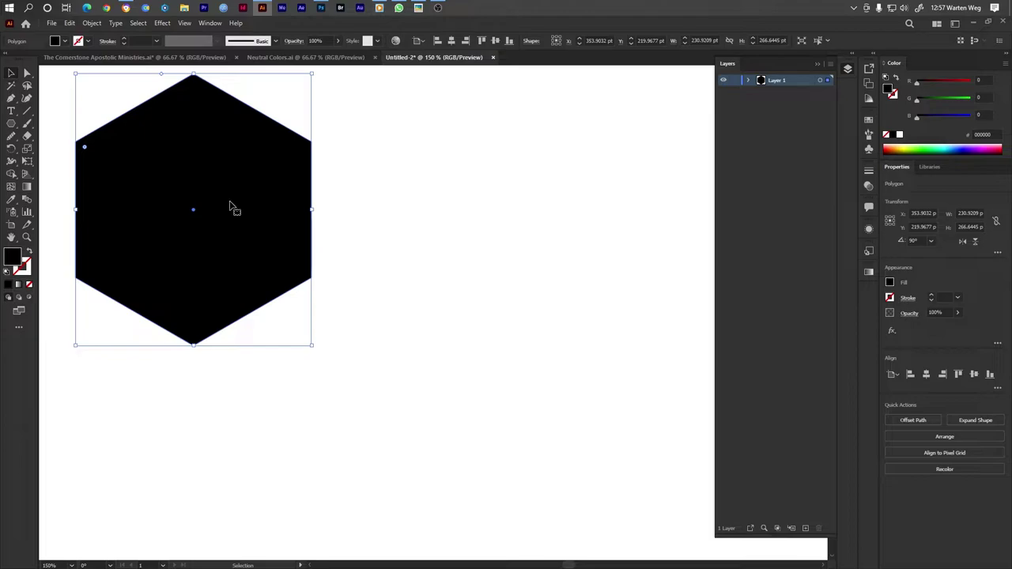
left_click_drag(219, 188, 262, 259)
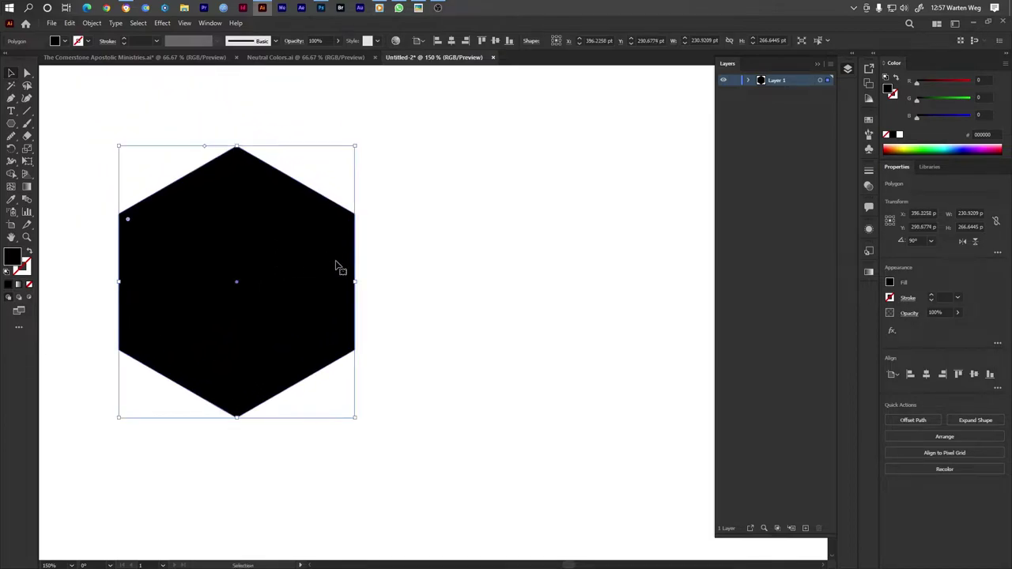
Step: Add a smaller white-filled copy centred inside the black hexagon
left_click_drag(335, 266, 322, 270)
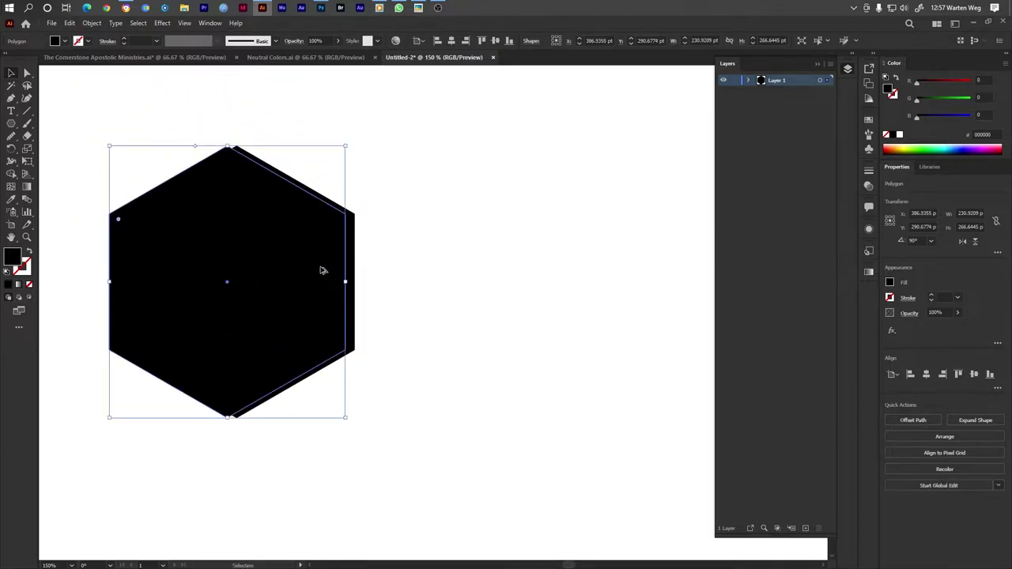
left_click_drag(109, 146, 119, 152)
left_click_drag(181, 124, 337, 279)
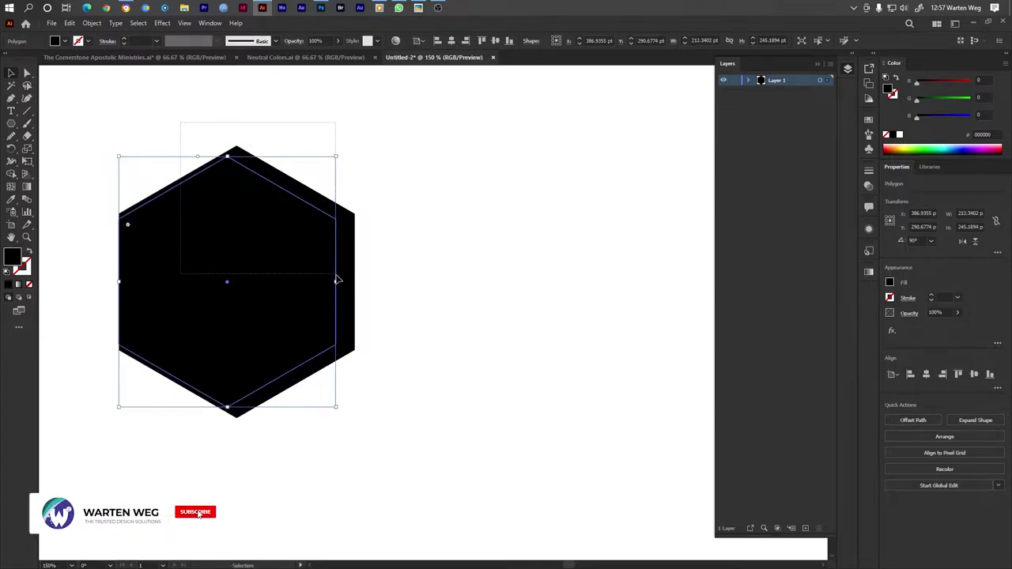
left_click(450, 40)
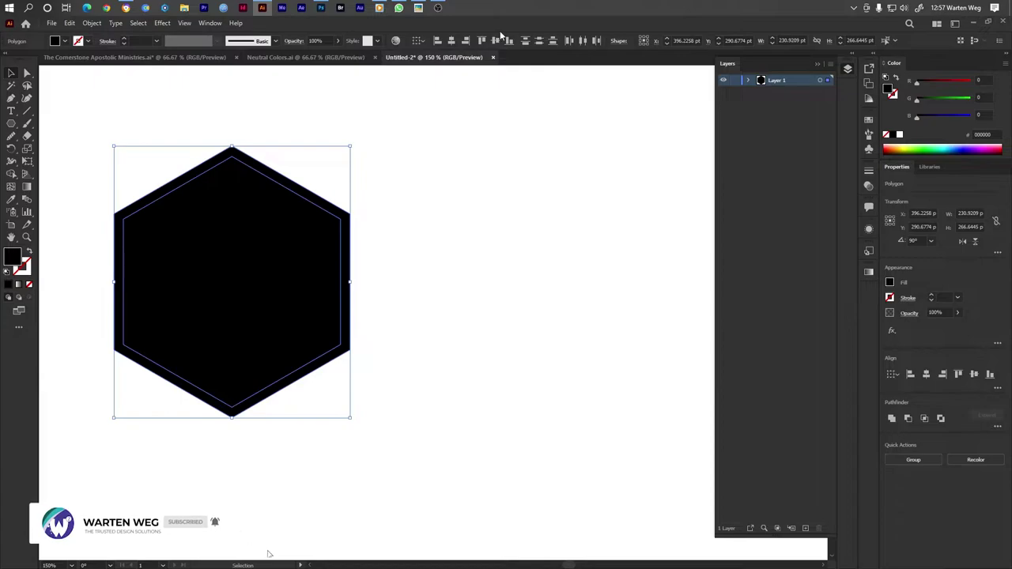
left_click(513, 166)
left_click(282, 265)
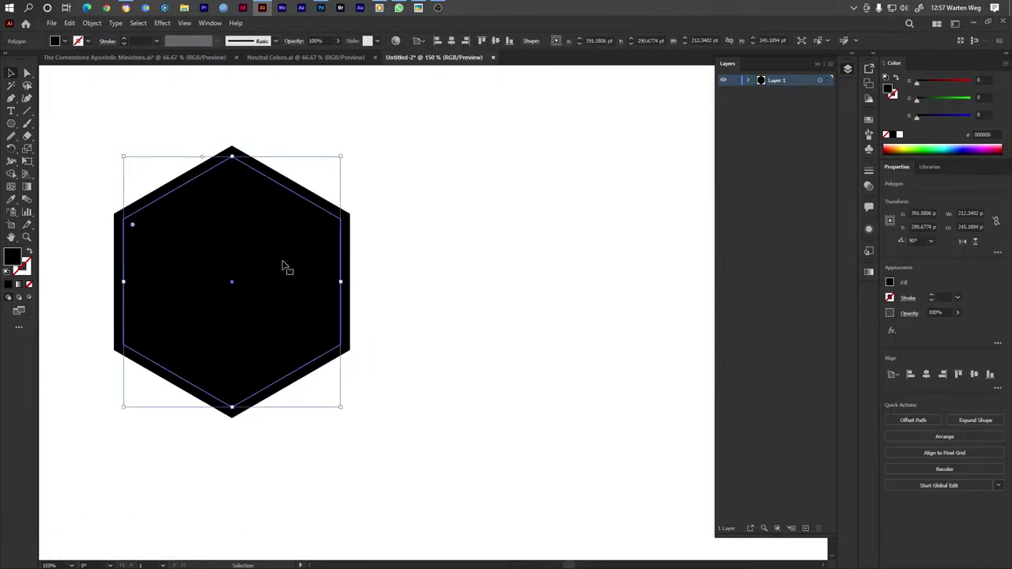
key("i")
left_click(406, 219)
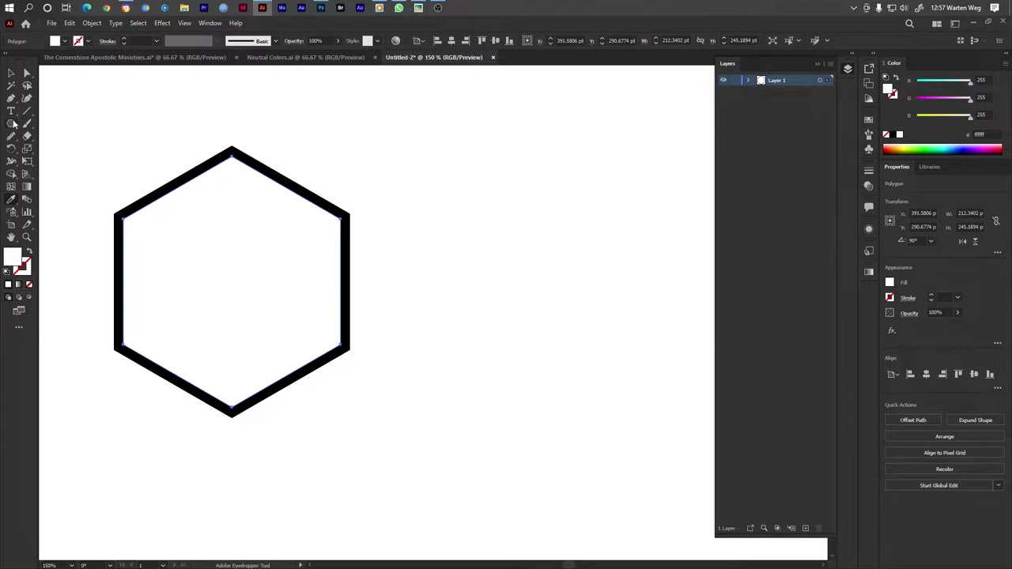
Step: Draw a thin rectangle along the hexagon's right edge
left_click(14, 124)
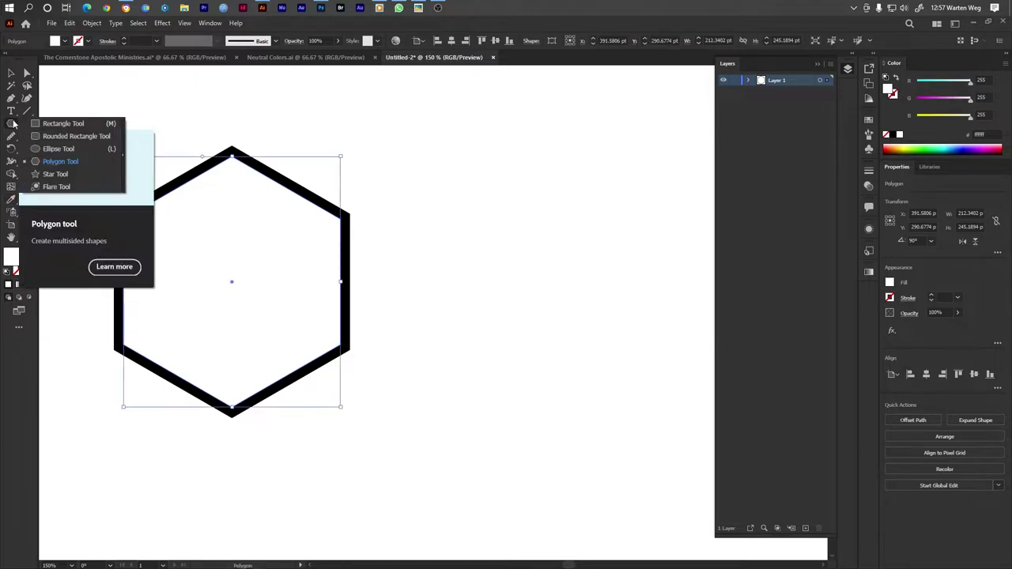
left_click(66, 124)
left_click_drag(428, 139, 113, 447)
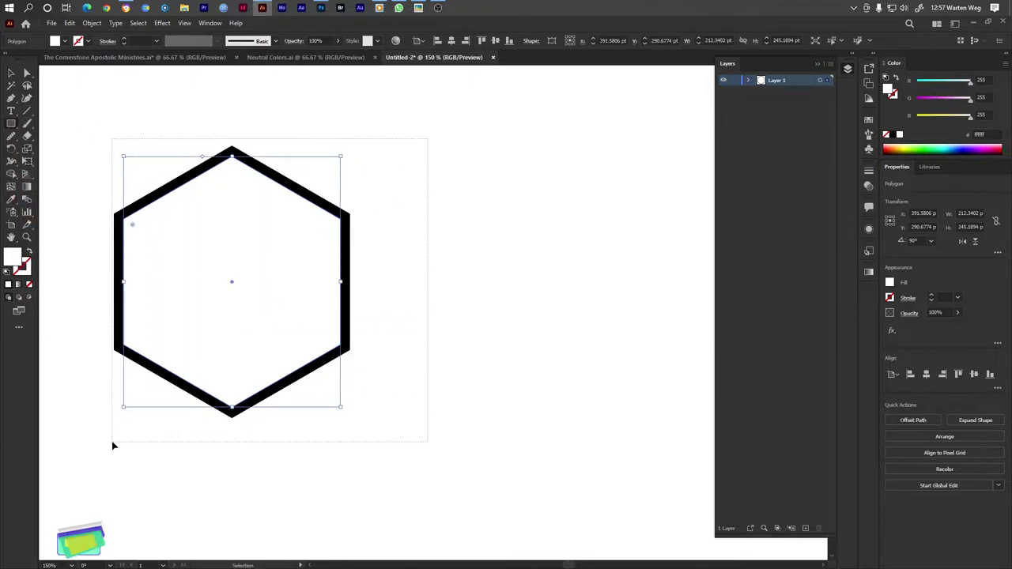
scroll(261, 355, "up", 1)
scroll(292, 308, "up", 1)
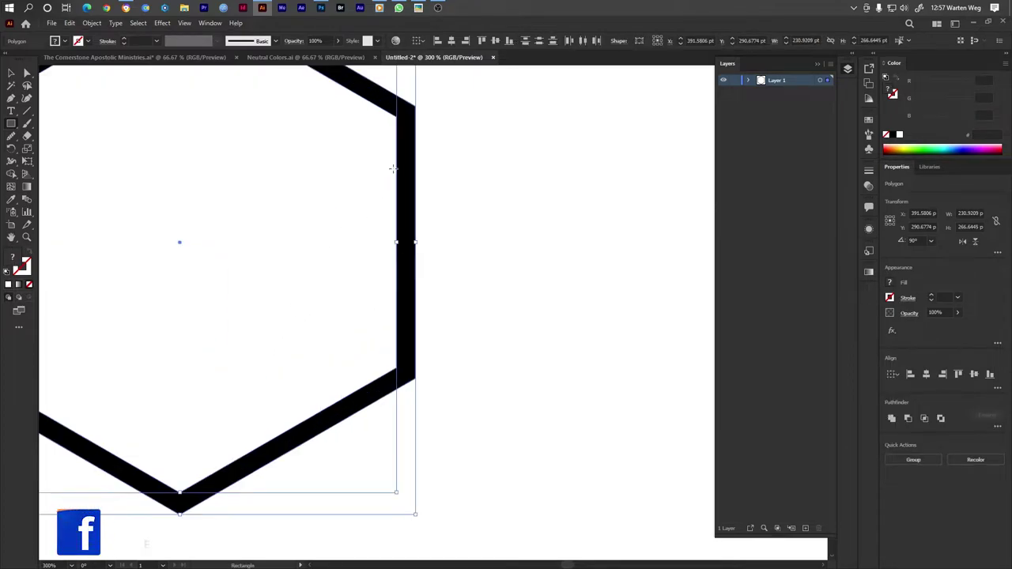
mouse_move(415, 124)
left_mouse_down()
mouse_move(395, 182)
mouse_move(392, 311)
left_mouse_up()
key("ctrl+z")
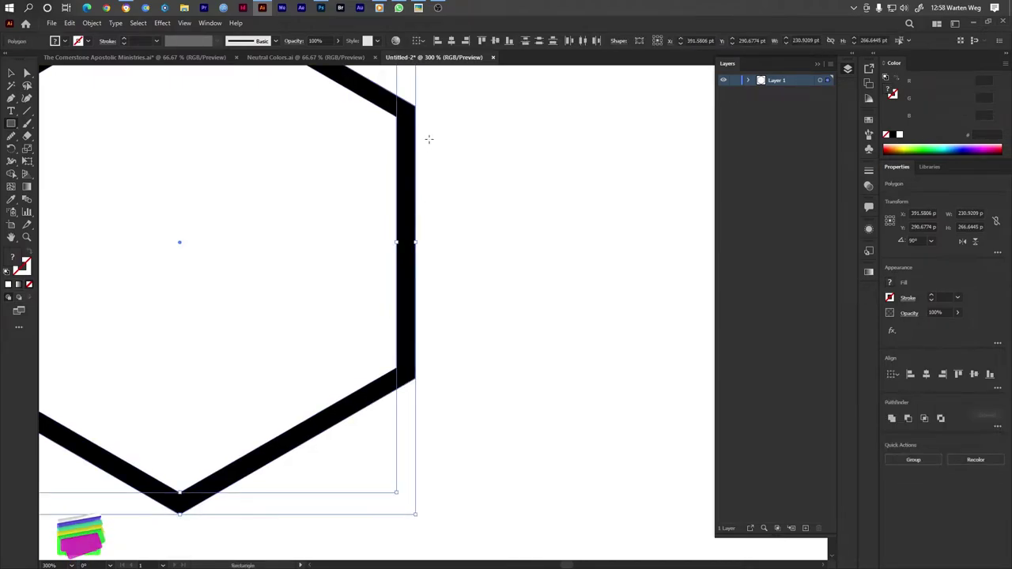
left_click_drag(415, 124, 397, 228)
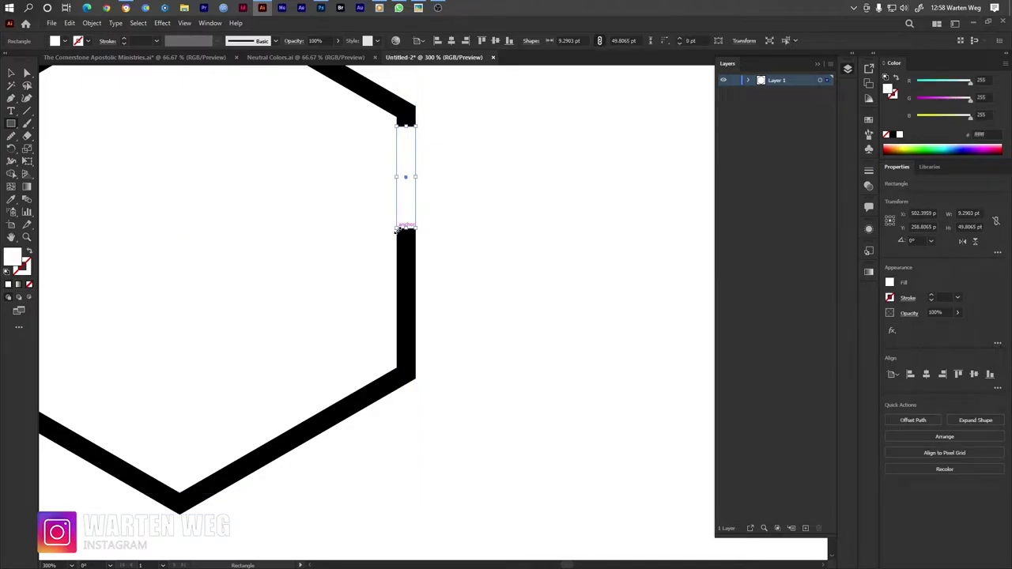
Step: Fill the thin bar black, move it beside the hexagon, and zoom to 66.67%
key("i")
left_click(409, 257)
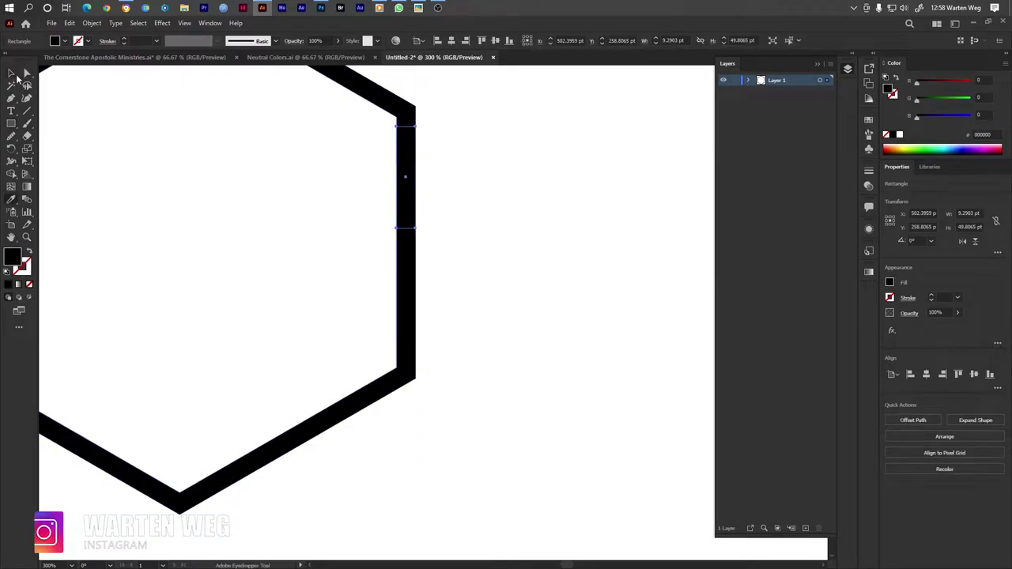
left_click(15, 76)
mouse_move(398, 222)
left_mouse_down()
mouse_move(521, 277)
mouse_move(533, 565)
left_mouse_up()
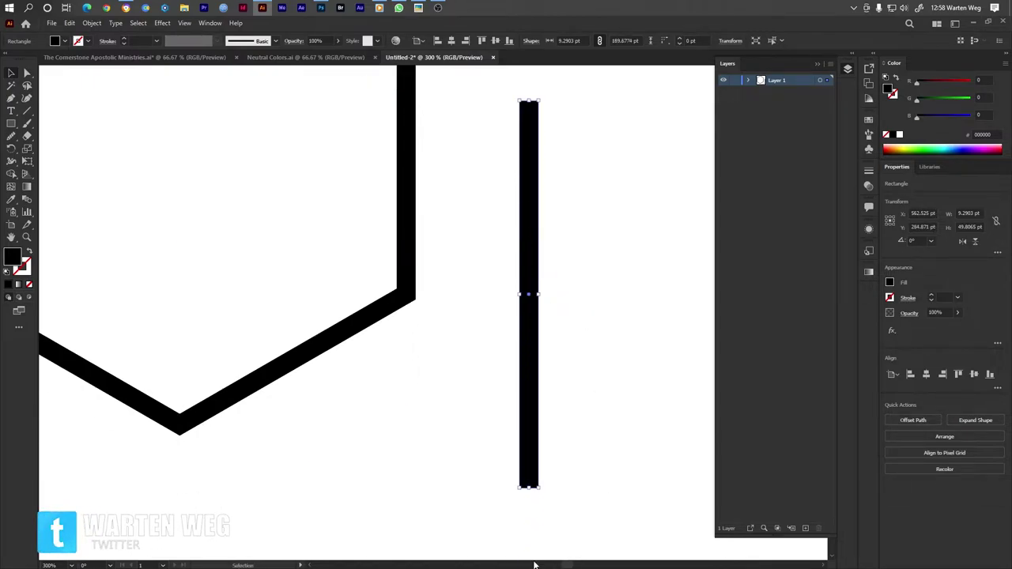
scroll(507, 520, "down", 2)
scroll(506, 521, "down", 1)
scroll(506, 521, "down", 1)
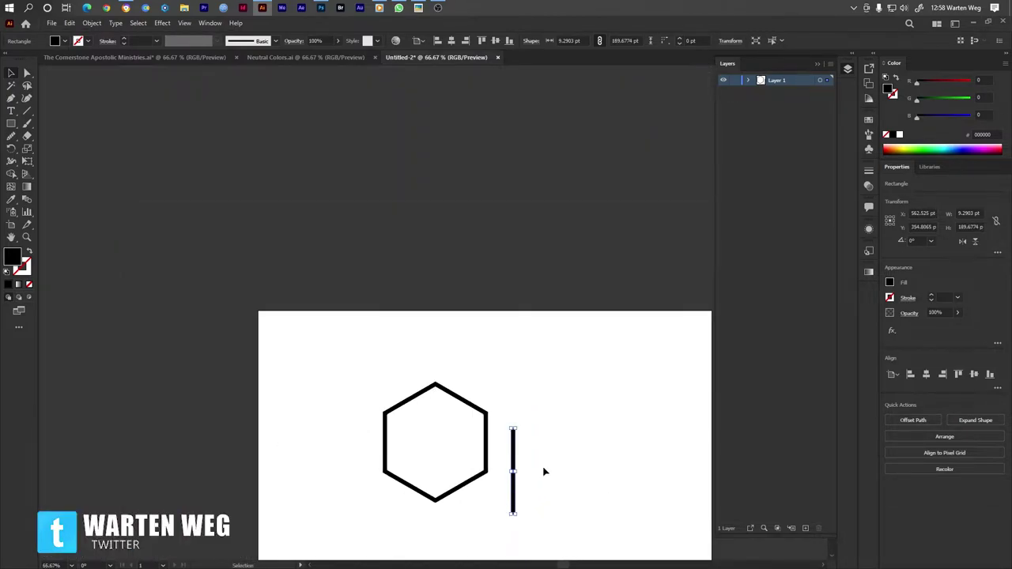
scroll(479, 445, "down", 3)
scroll(479, 445, "right", 3)
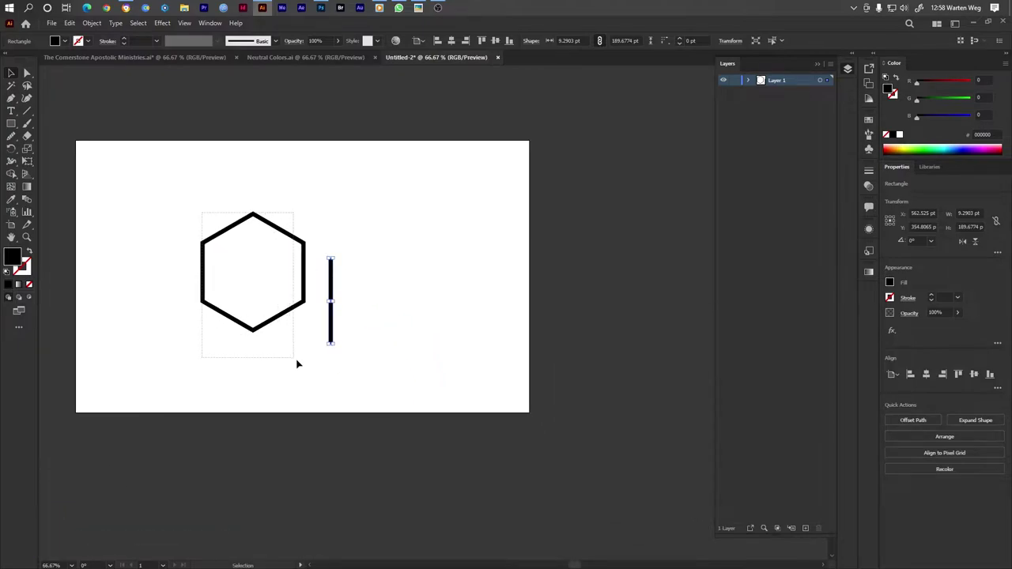
Step: Centre the vertical bar on the hexagon so it rises above the top point
left_click(279, 269)
left_click_drag(283, 226, 269, 306)
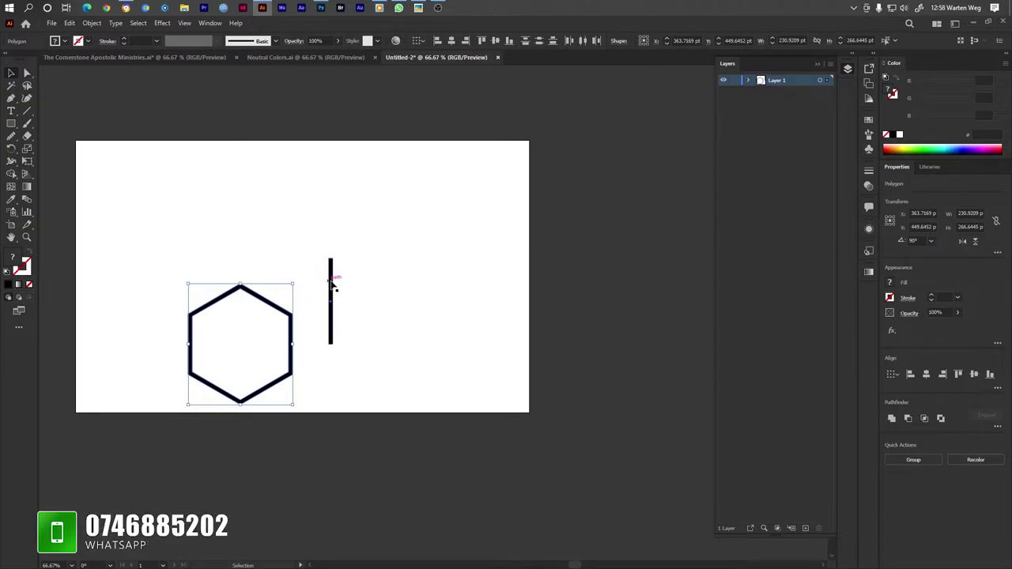
left_click_drag(332, 287, 243, 287)
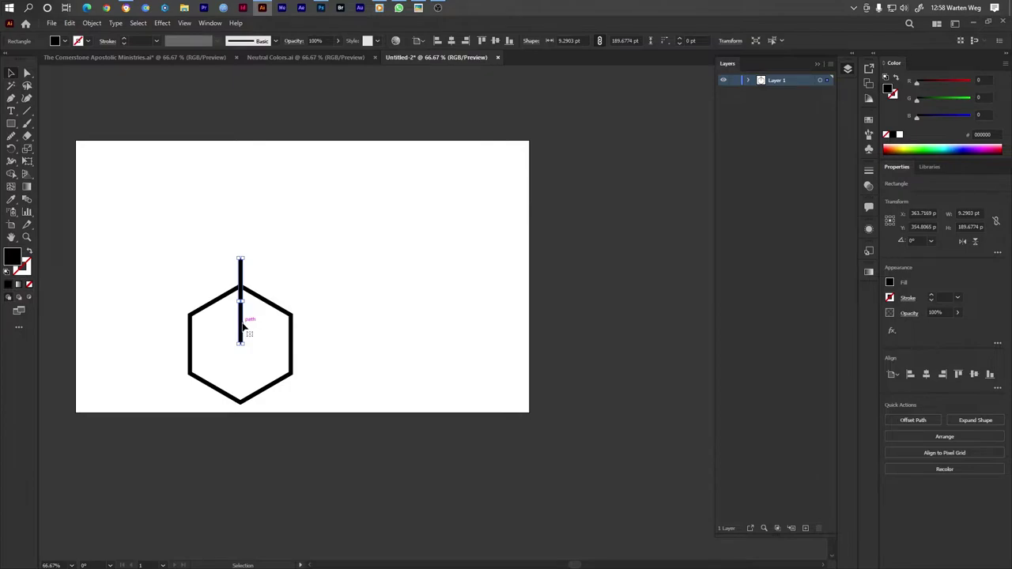
left_click_drag(240, 332, 240, 340)
mouse_move(241, 324)
left_mouse_down()
mouse_move(261, 340)
mouse_move(306, 309)
left_mouse_up()
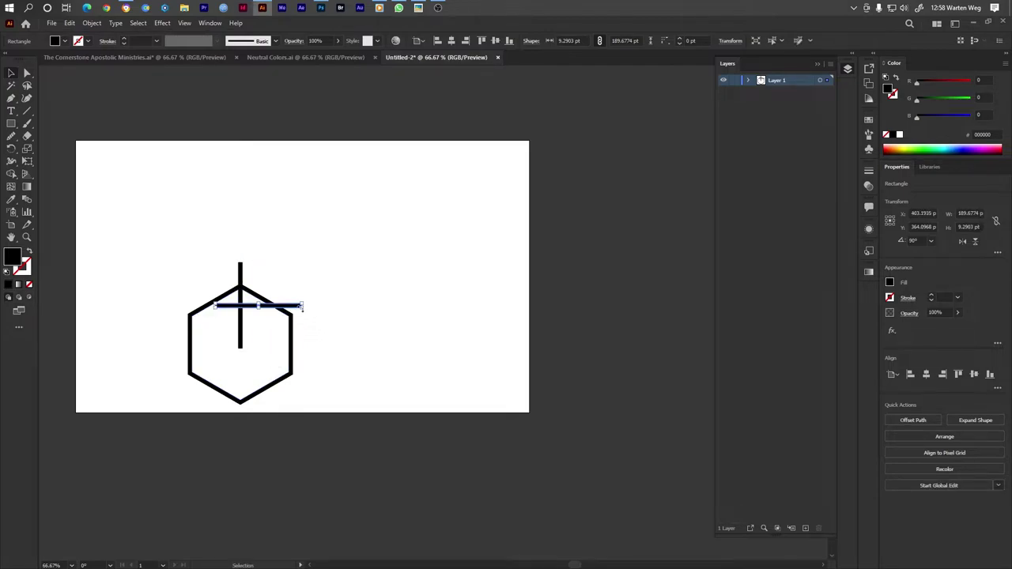
Step: Shorten the horizontal bar to about 65 pt as a crossbar near the post's top
scroll(250, 338, "up", 3)
scroll(300, 294, "up", 2)
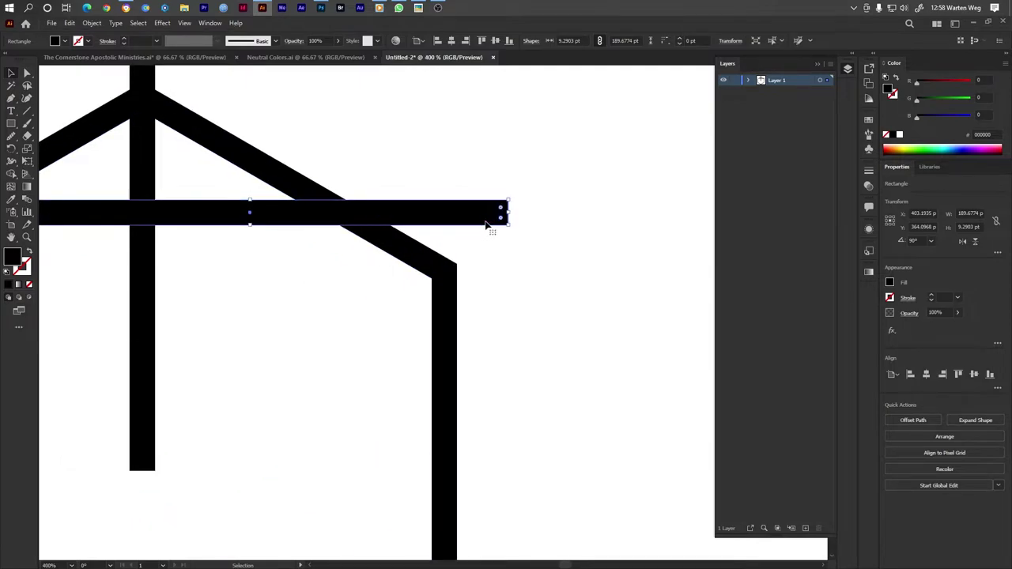
left_click_drag(504, 212, 163, 211)
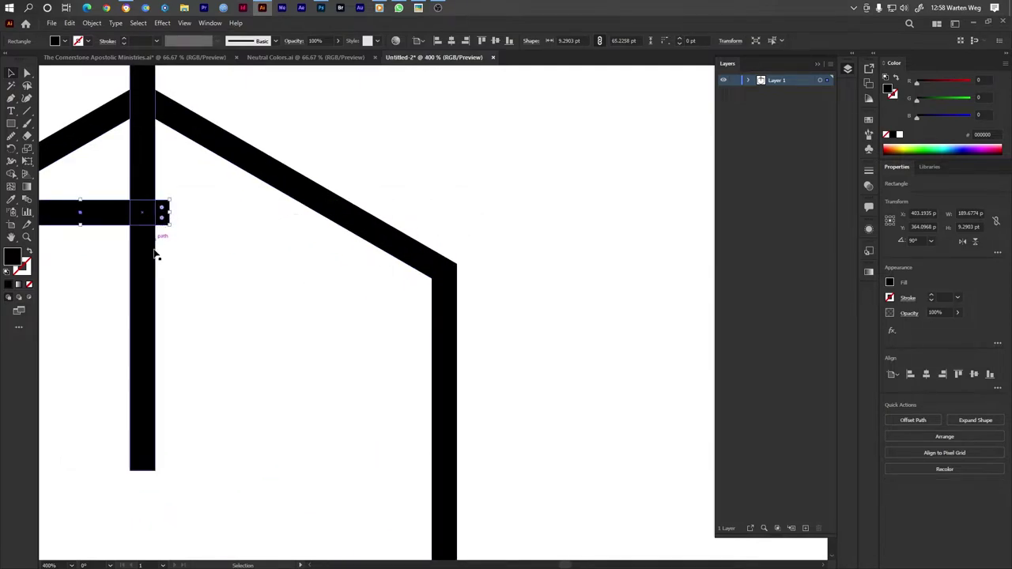
mouse_move(107, 233)
left_mouse_down()
mouse_move(248, 383)
mouse_move(305, 182)
left_mouse_up()
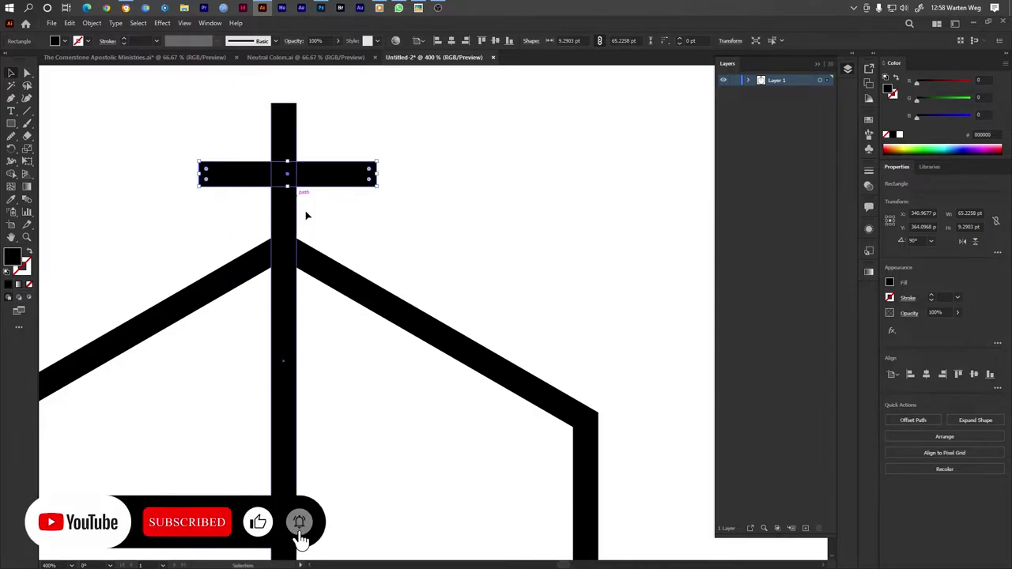
scroll(431, 264, "down", 1)
scroll(429, 262, "down", 2)
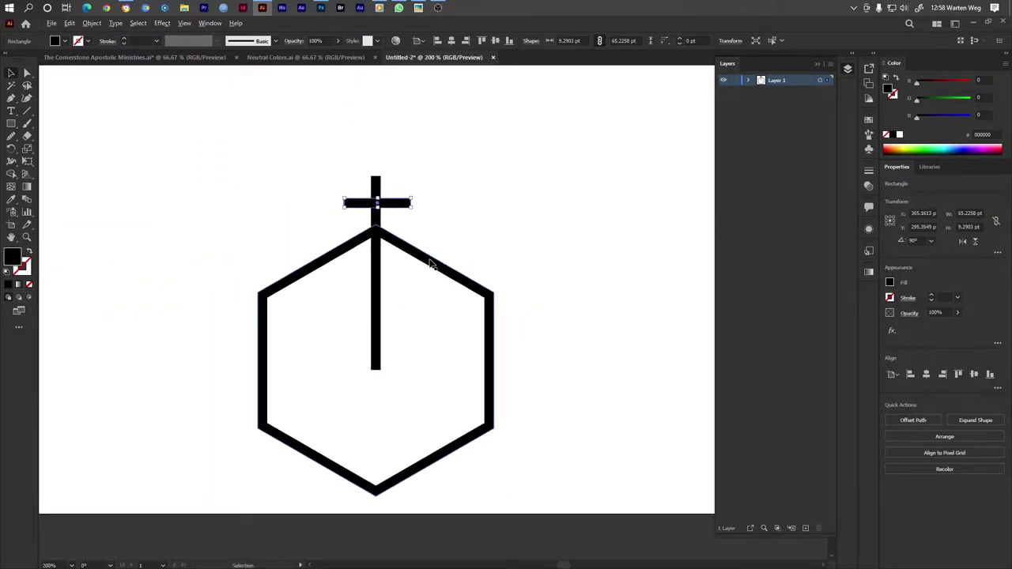
left_click(378, 364)
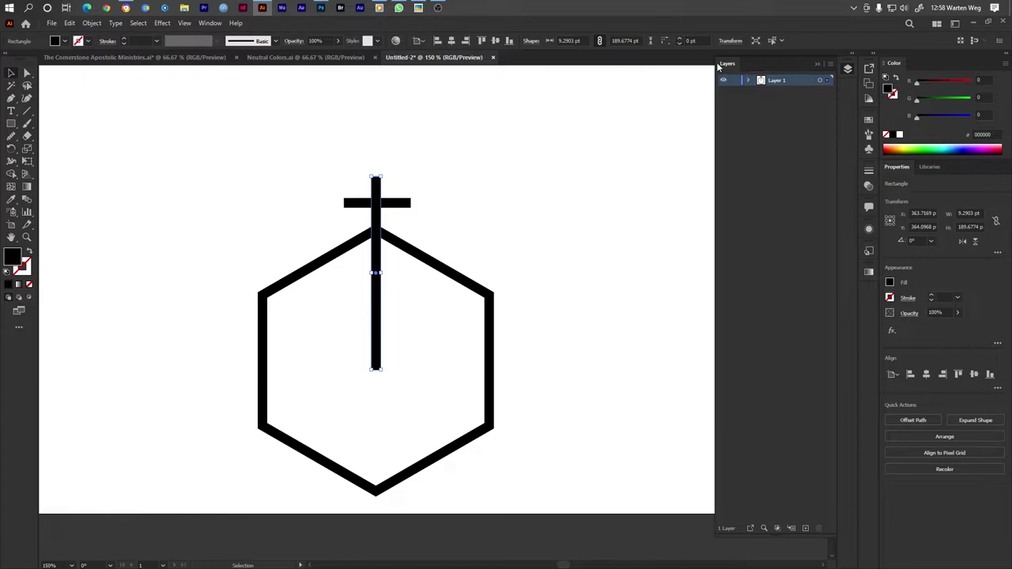
Step: Duplicate the vertical bar in place via the Layers panel and rotate the copy about 322°
left_click(187, 24)
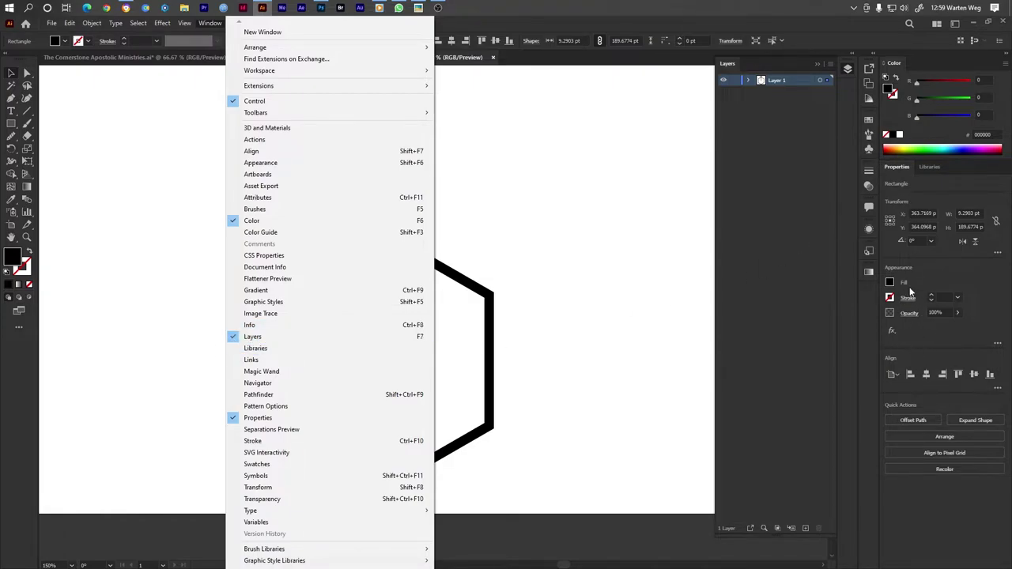
left_click(751, 83)
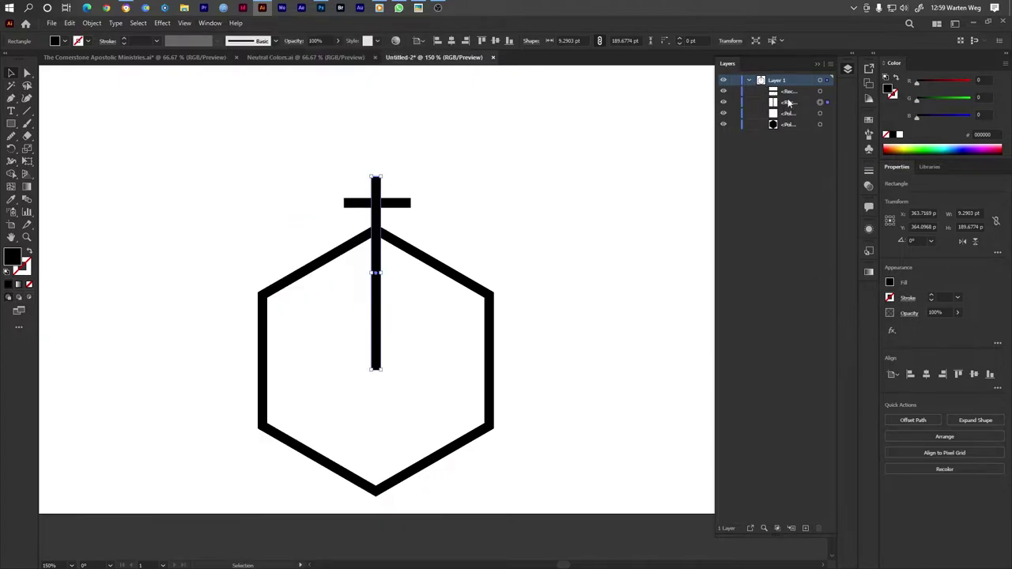
left_click(788, 104)
key("ctrl+c")
key("ctrl+b")
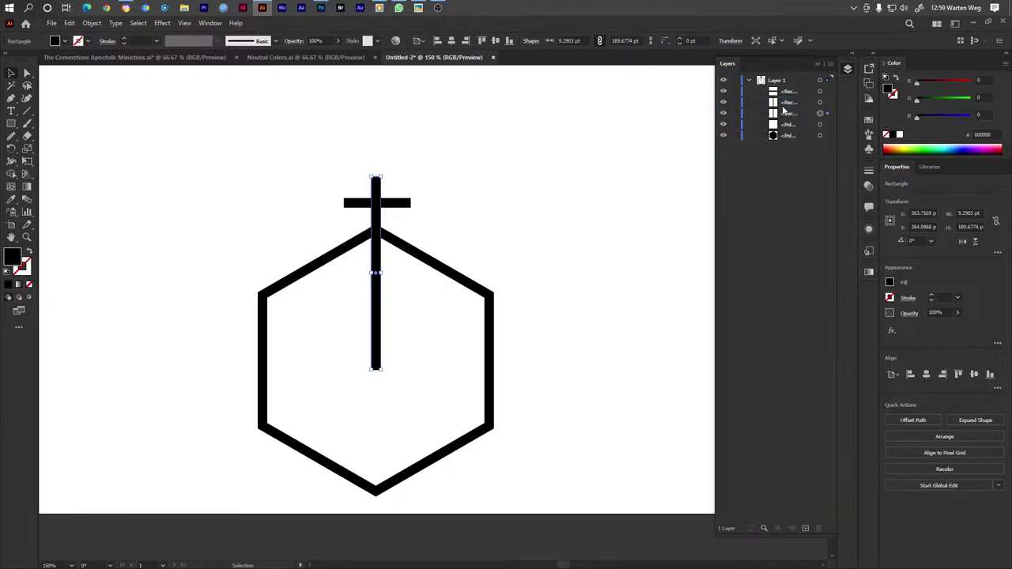
mouse_move(384, 176)
left_mouse_down()
mouse_move(449, 186)
mouse_move(436, 171)
left_mouse_up()
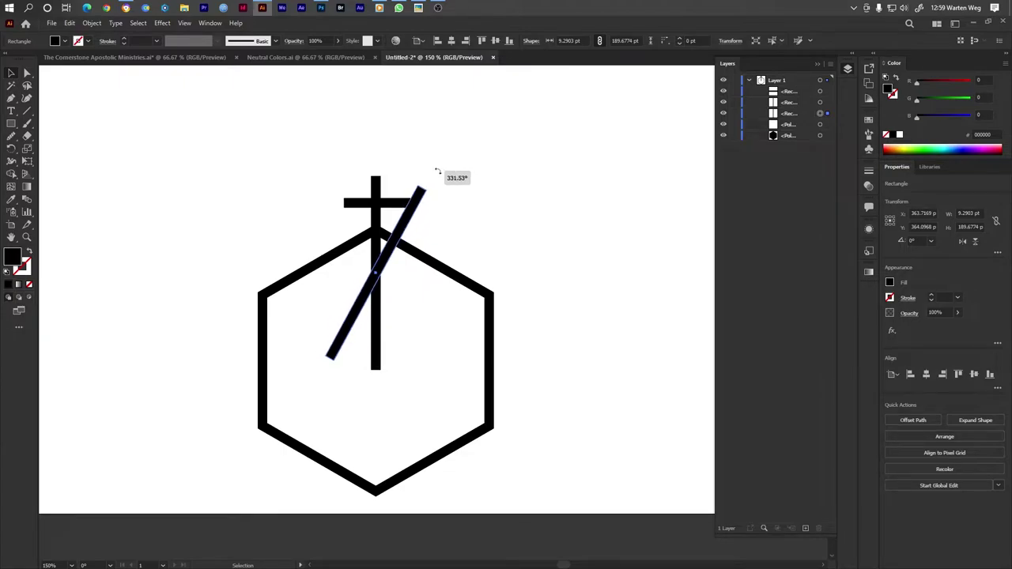
left_click_drag(437, 171, 449, 186)
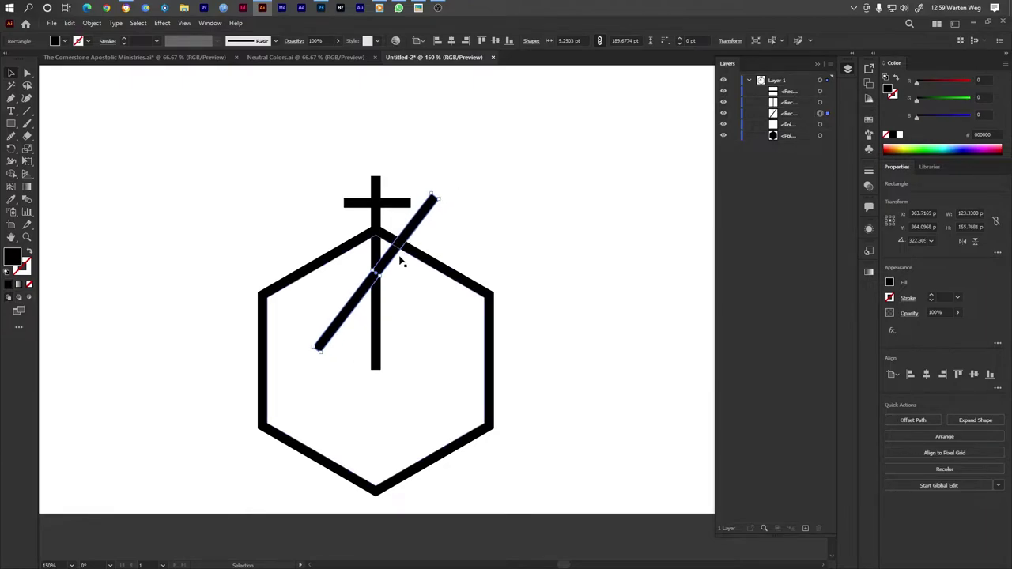
Step: Reflect a vertical copy of the diagonal bar to form an X
right_click(389, 263)
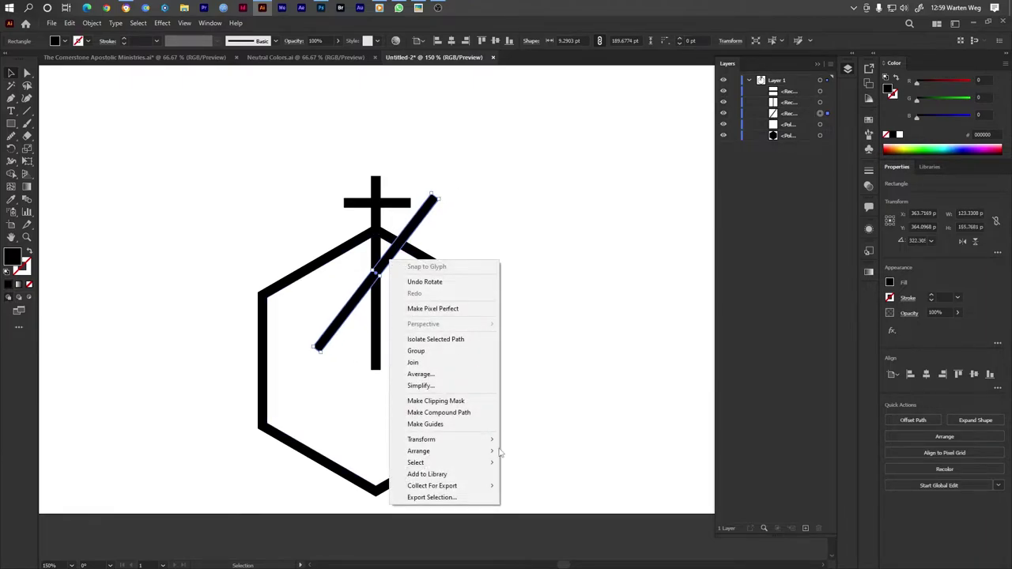
mouse_move(421, 440)
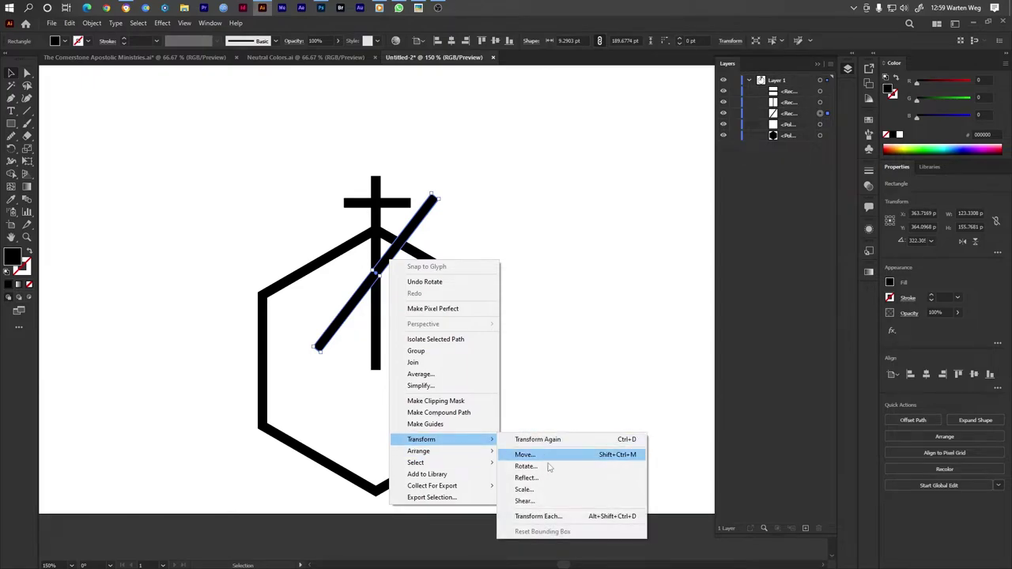
left_click(545, 478)
left_click(659, 364)
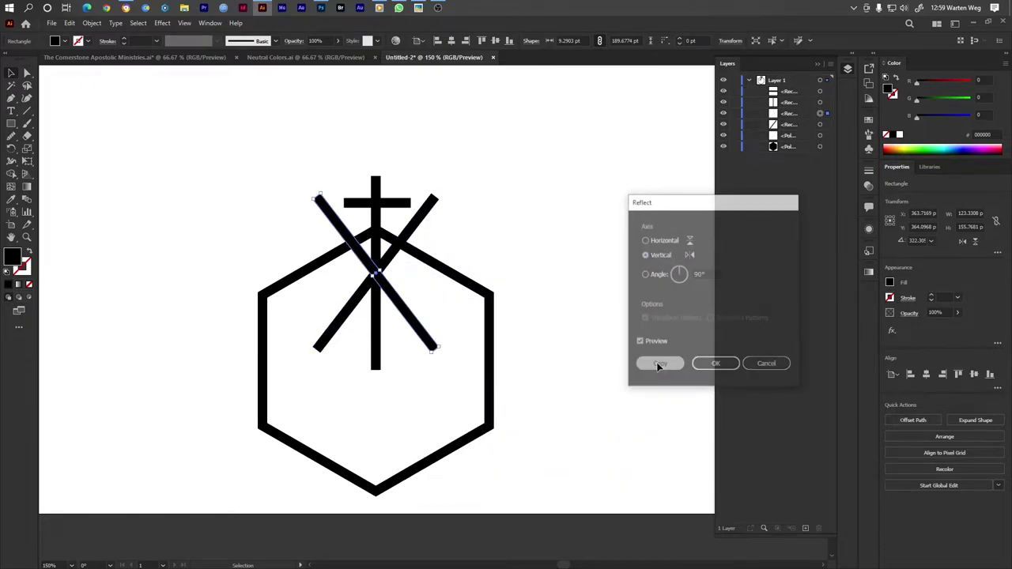
Step: Copy the X down near the hexagon's bottom, forming a central diamond
left_click(360, 294, "shift")
left_click(390, 299, "shift")
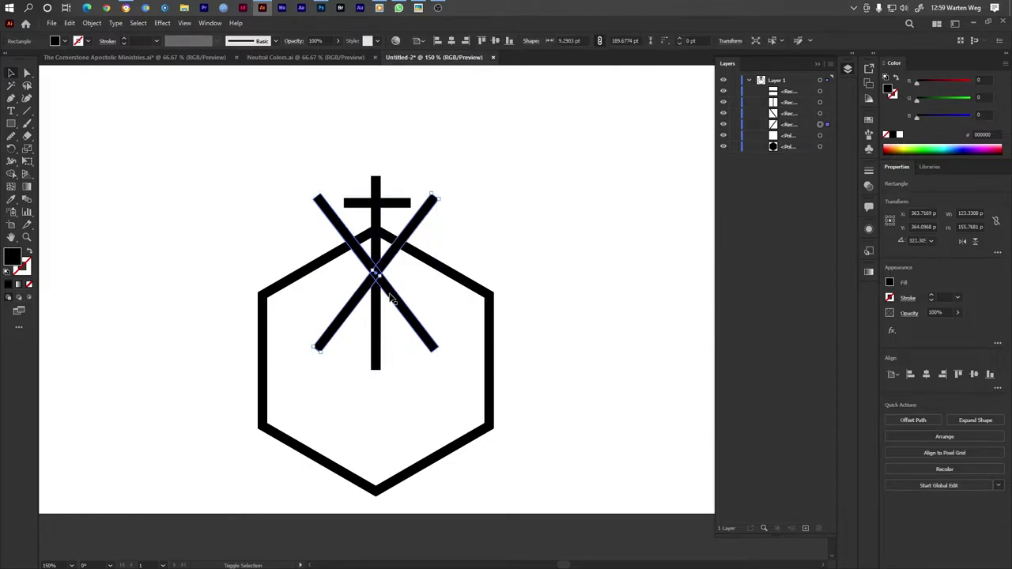
left_click(390, 299, "shift")
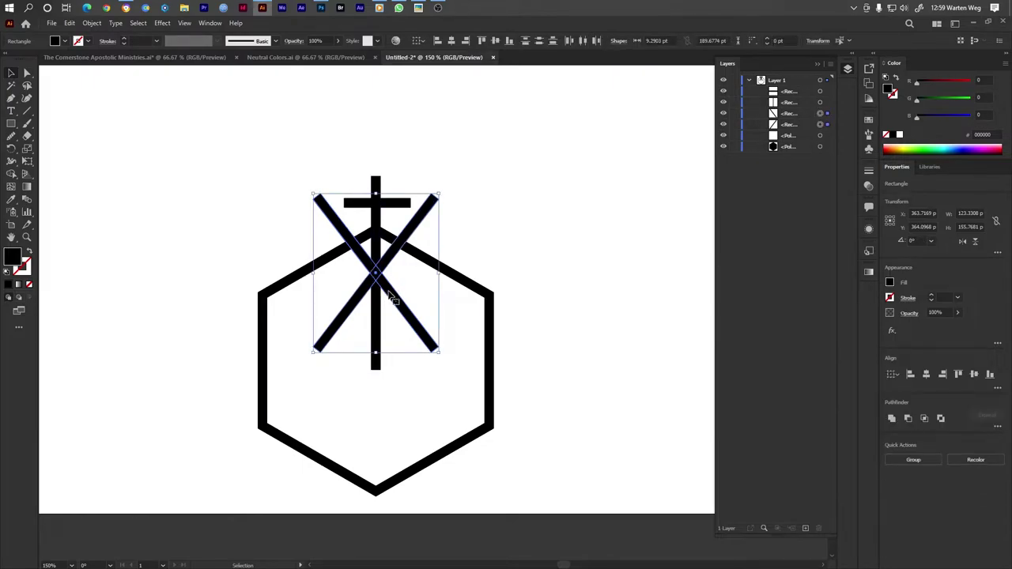
left_click_drag(388, 294, 390, 429)
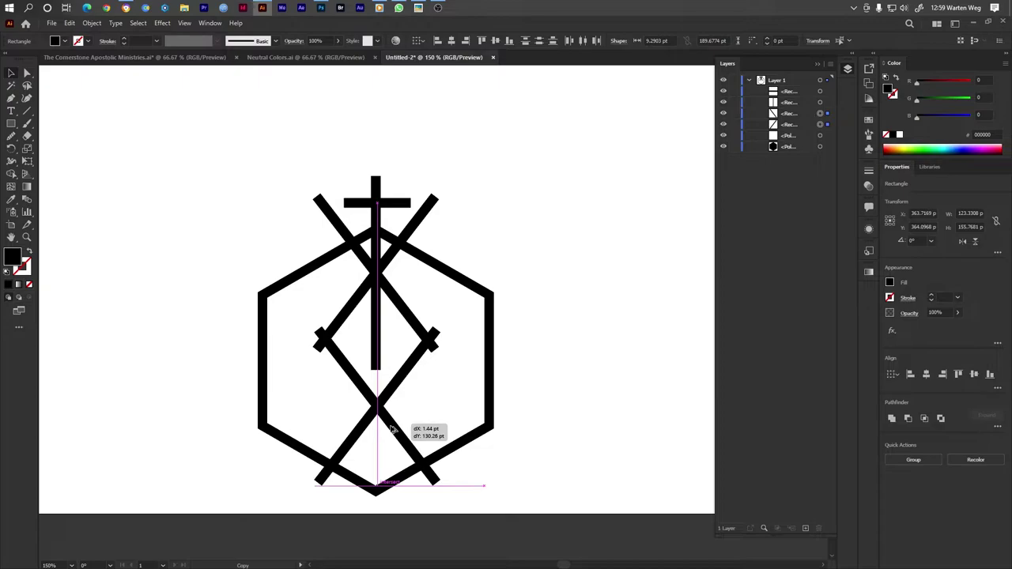
left_click_drag(391, 430, 391, 429)
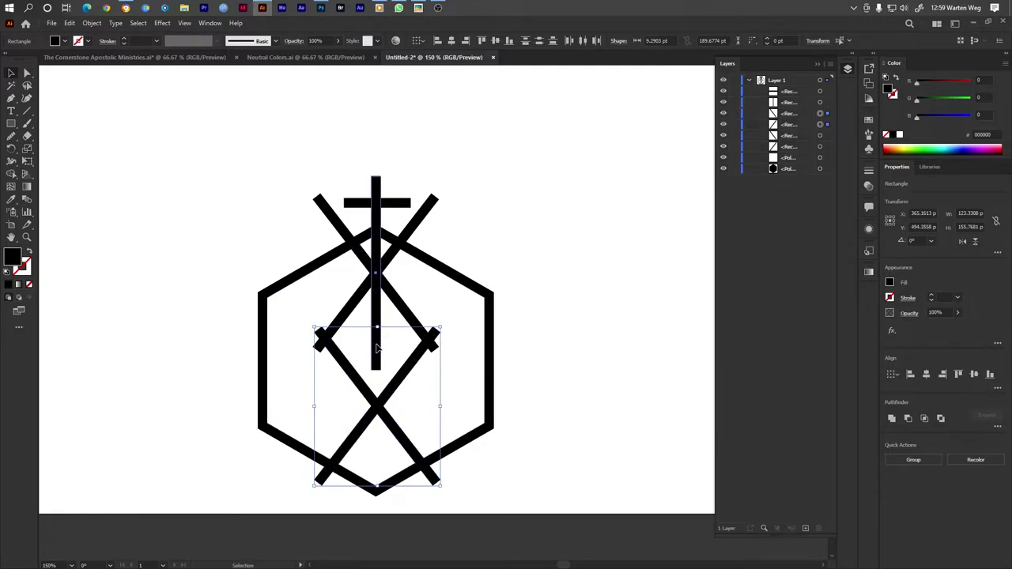
left_click(376, 367)
scroll(375, 372, "up", 3, "alt")
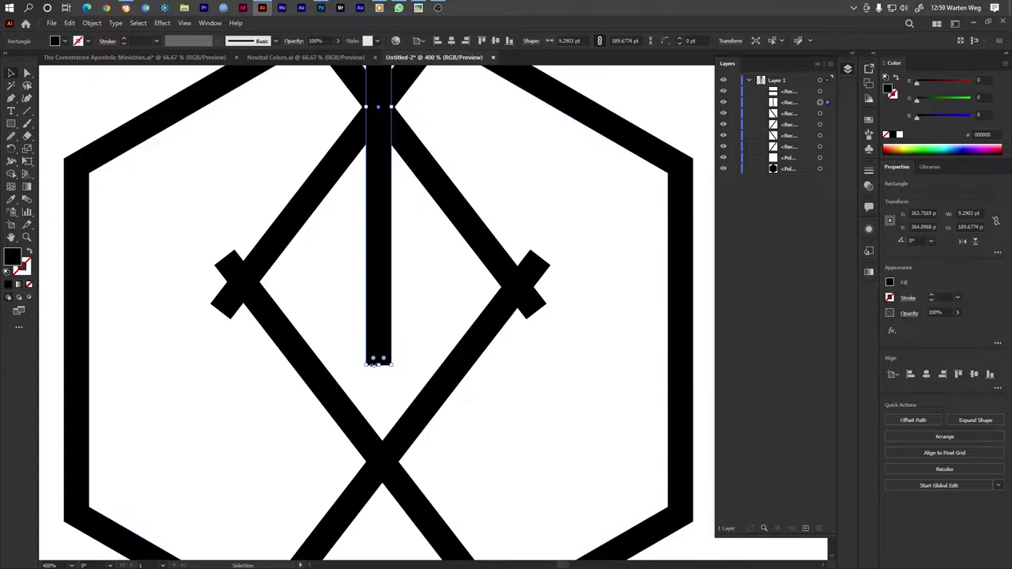
Step: Extend the vertical bar down to the lower X and group the lower diagonal pair
left_click_drag(378, 362, 388, 469)
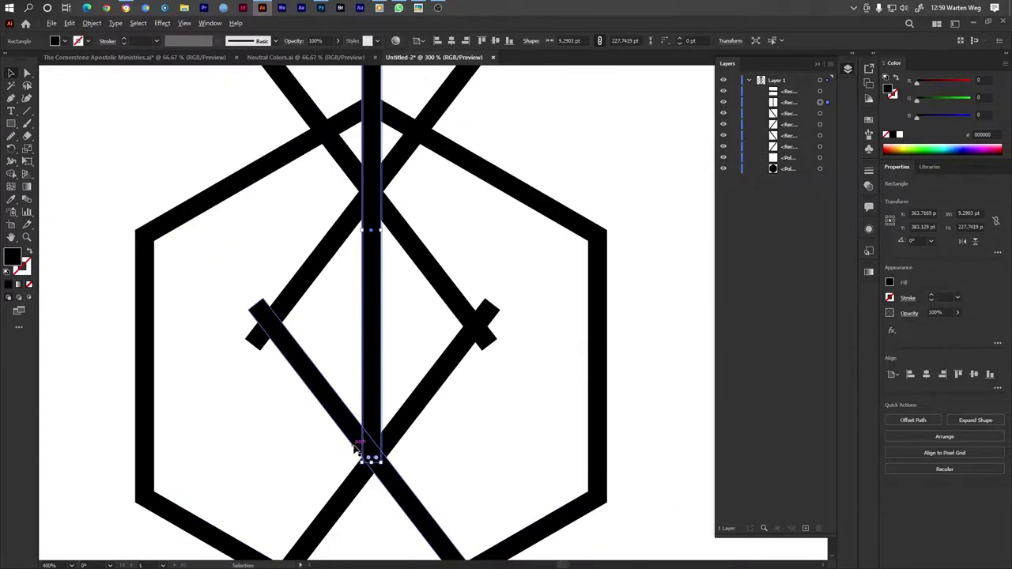
scroll(359, 449, "down", 3, "alt")
left_click(361, 458)
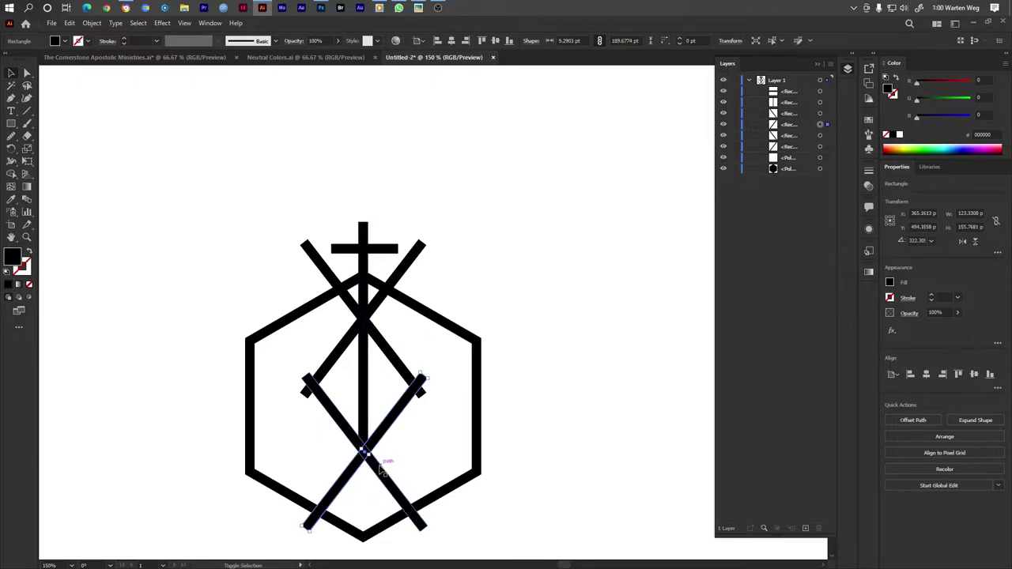
left_click(379, 469, "shift")
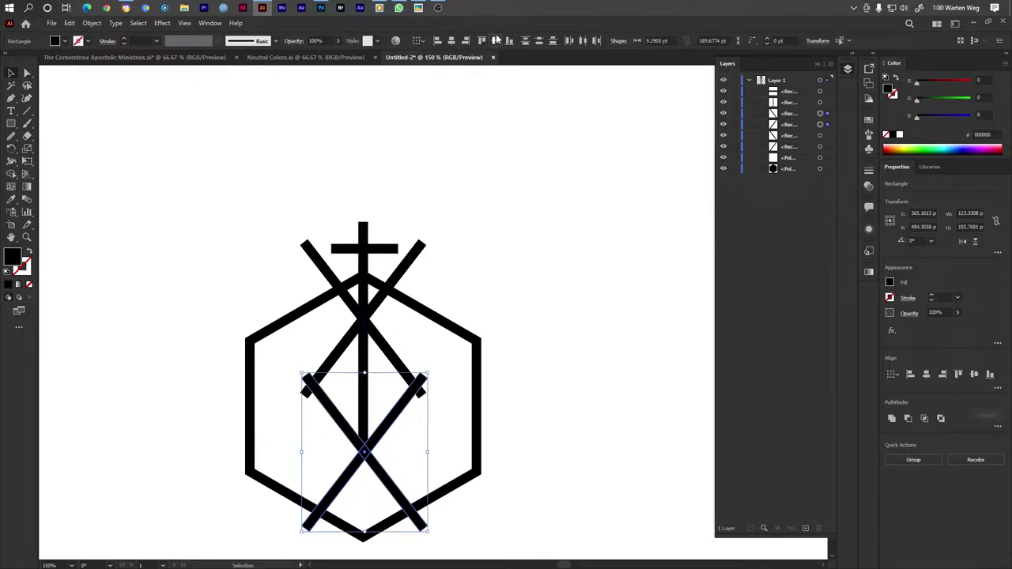
left_click(495, 40)
right_click(400, 417)
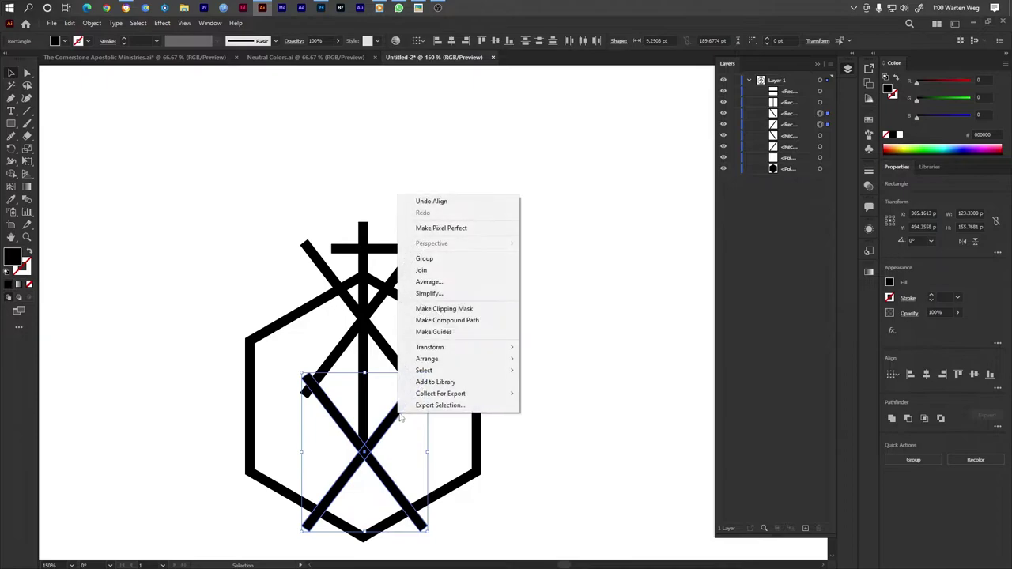
left_click(430, 259)
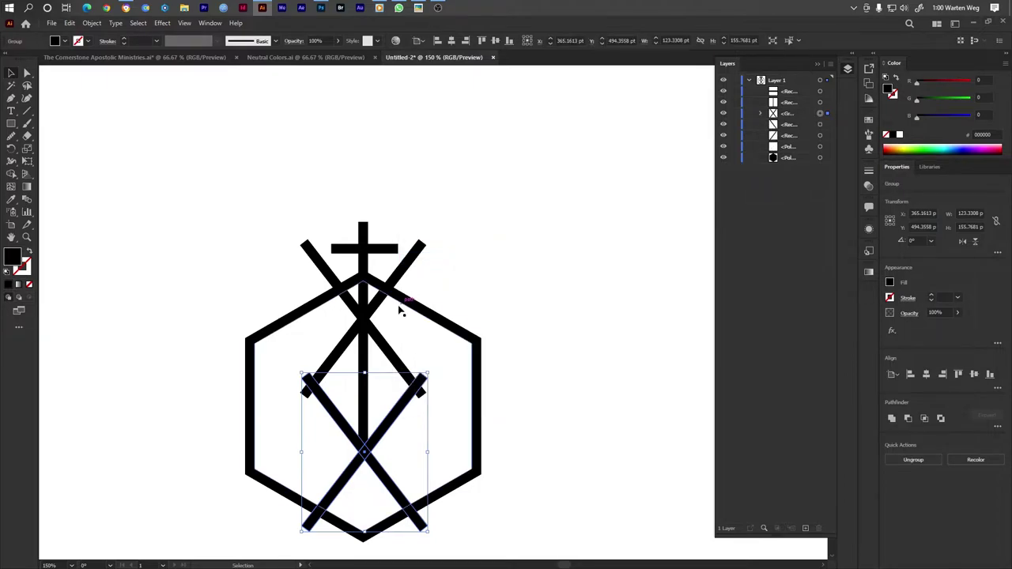
Step: Group the upper diagonal pair and centre all logo parts horizontally
left_click(361, 312)
left_click(353, 312, "shift")
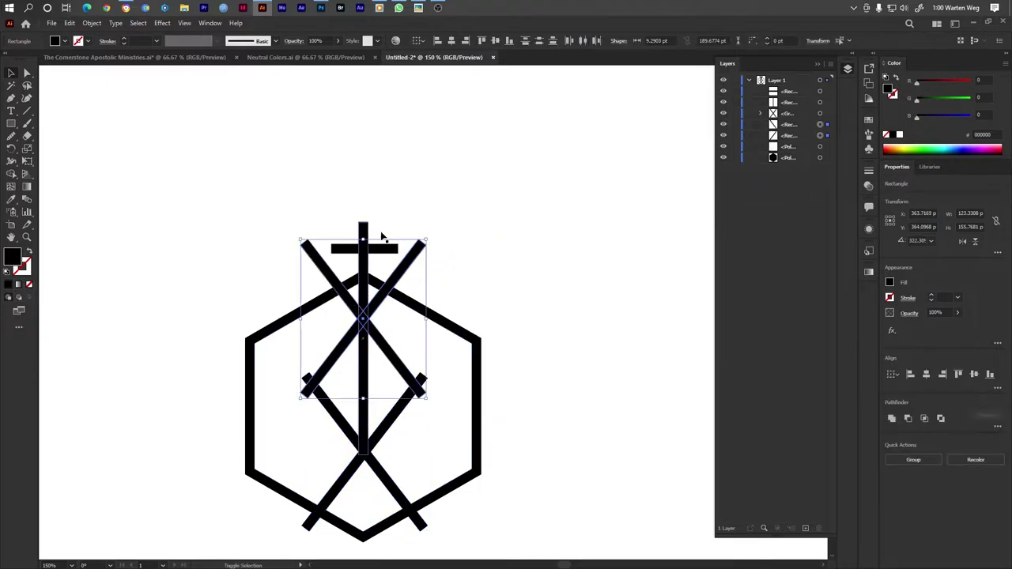
right_click(364, 317)
left_click(407, 383)
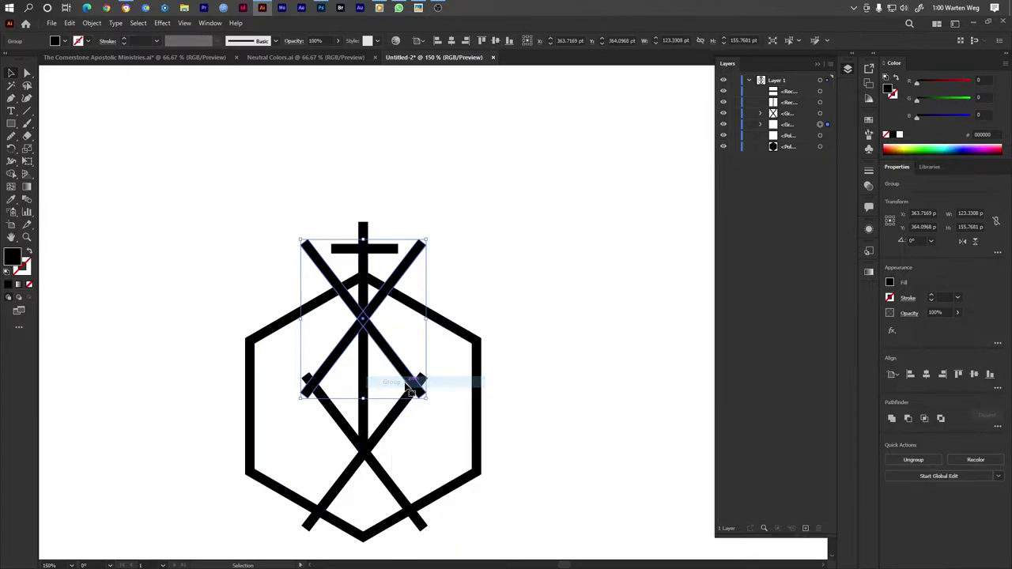
left_click_drag(551, 177, 231, 541)
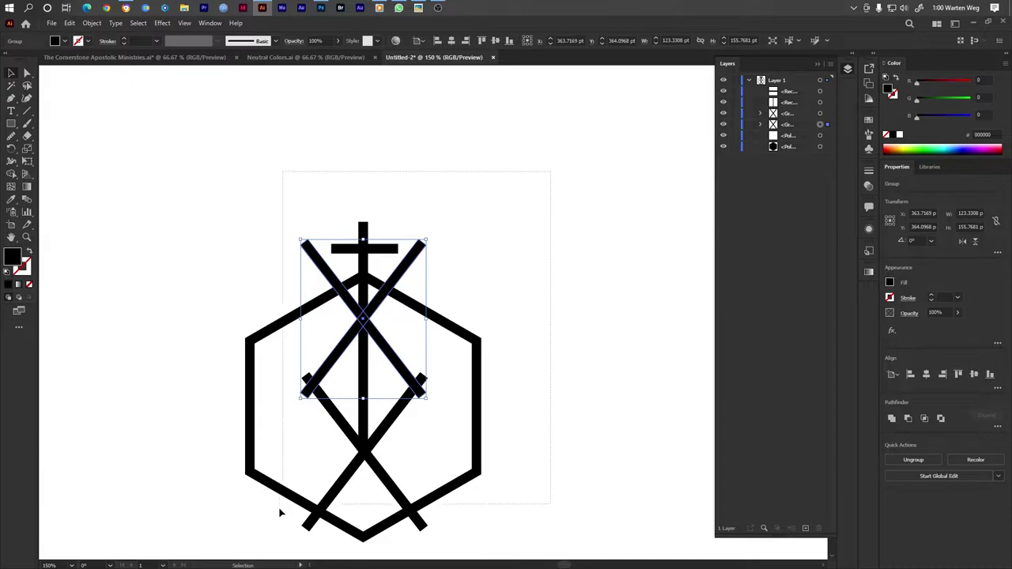
left_click(451, 41)
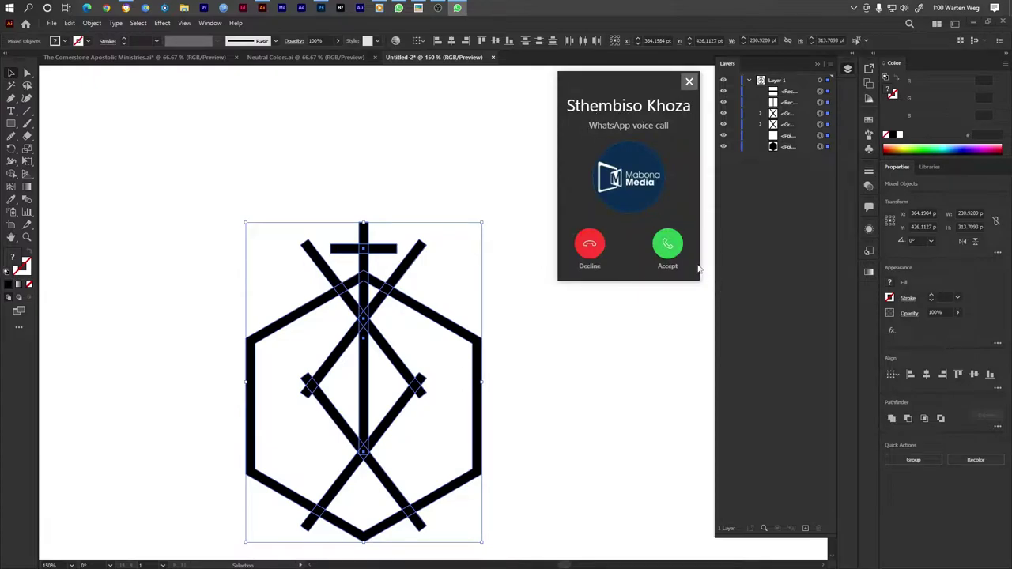
left_click(668, 247)
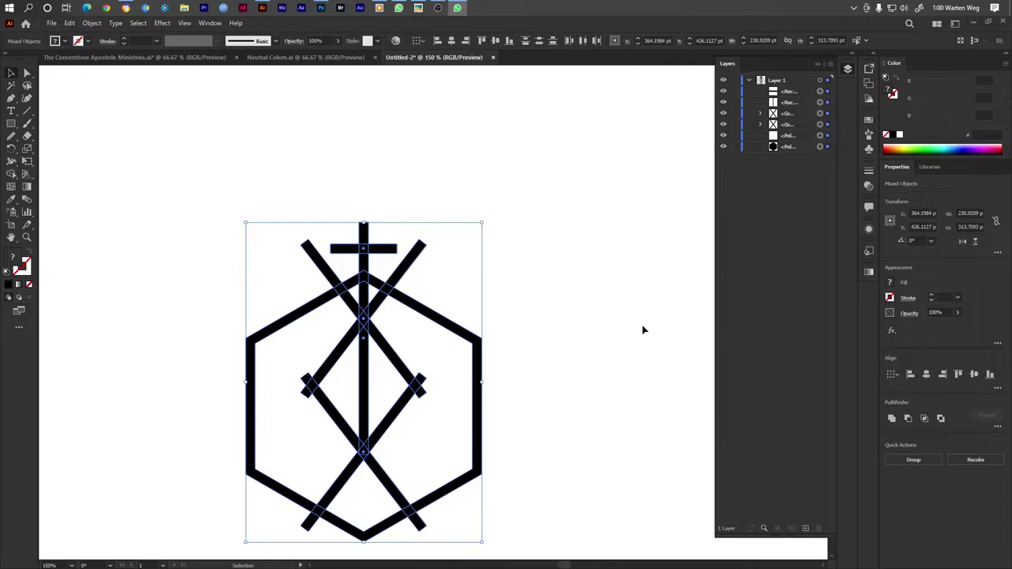
mouse_move(255, 129)
left_mouse_down()
mouse_move(179, 111)
mouse_move(121, 114)
left_mouse_up()
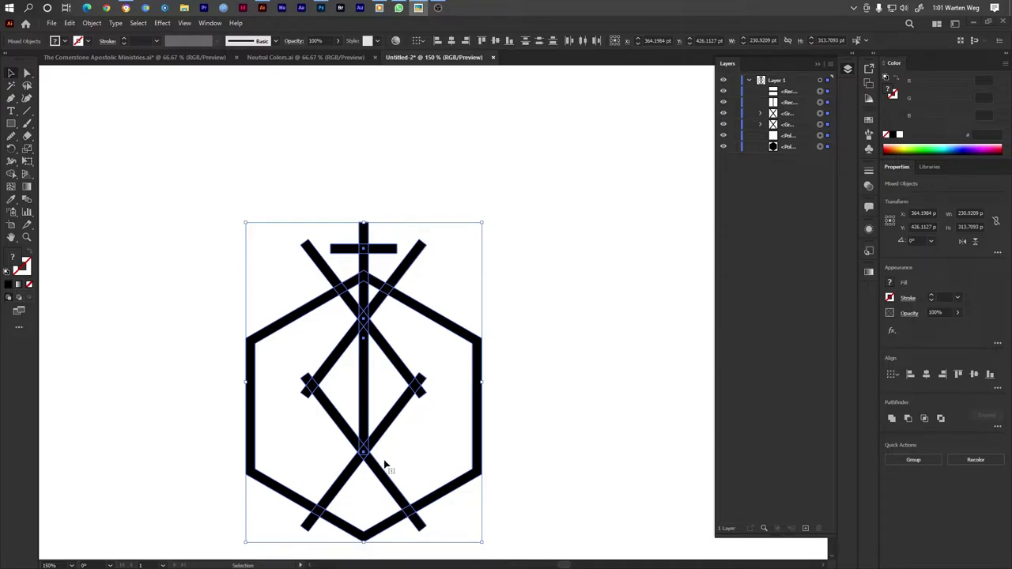
Step: Duplicate the lower X group slightly higher
scroll(458, 498, "down", 3)
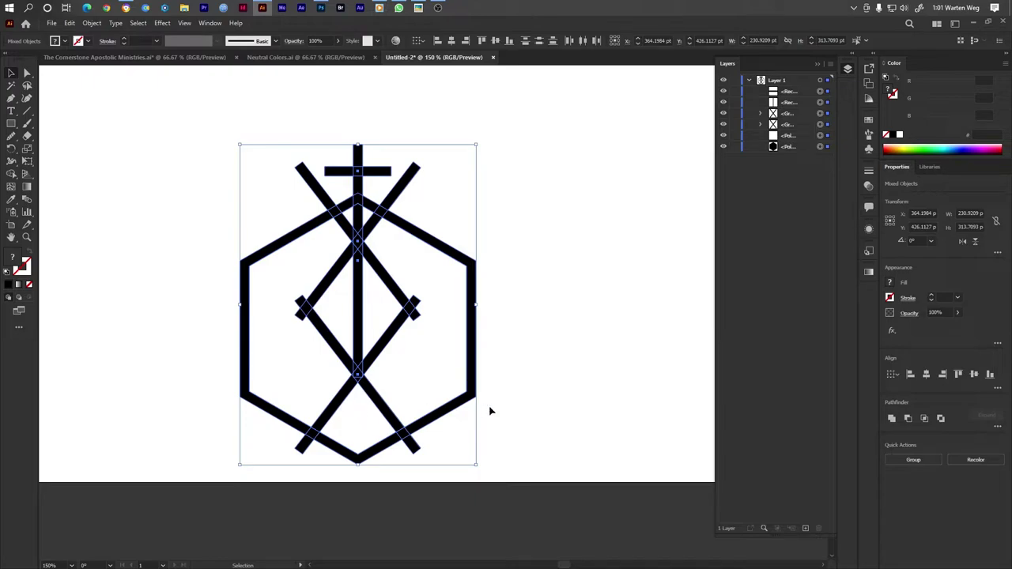
left_click(491, 409)
left_click(346, 399)
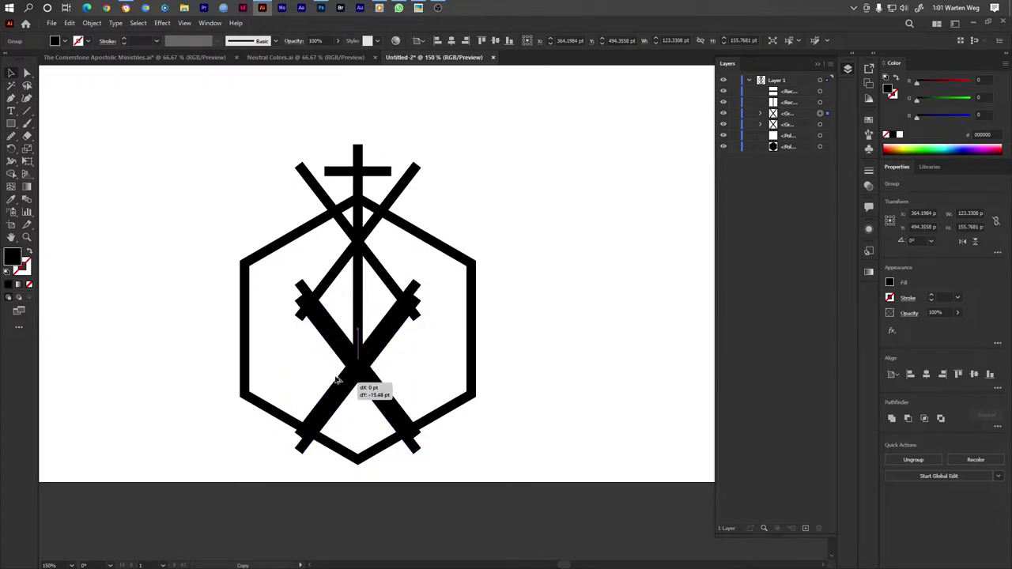
left_click_drag(338, 403, 333, 367)
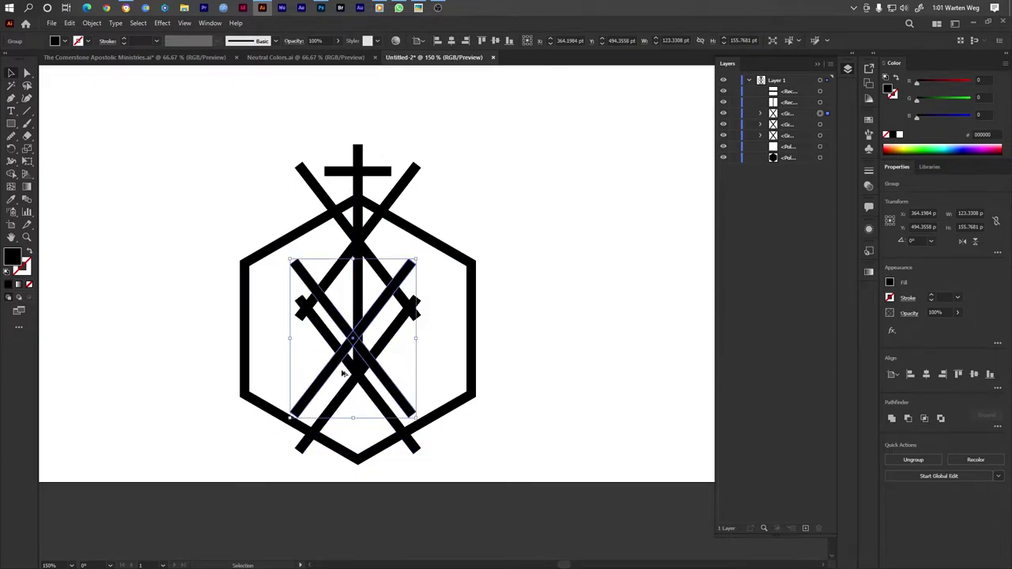
right_click(395, 395)
left_click(427, 289)
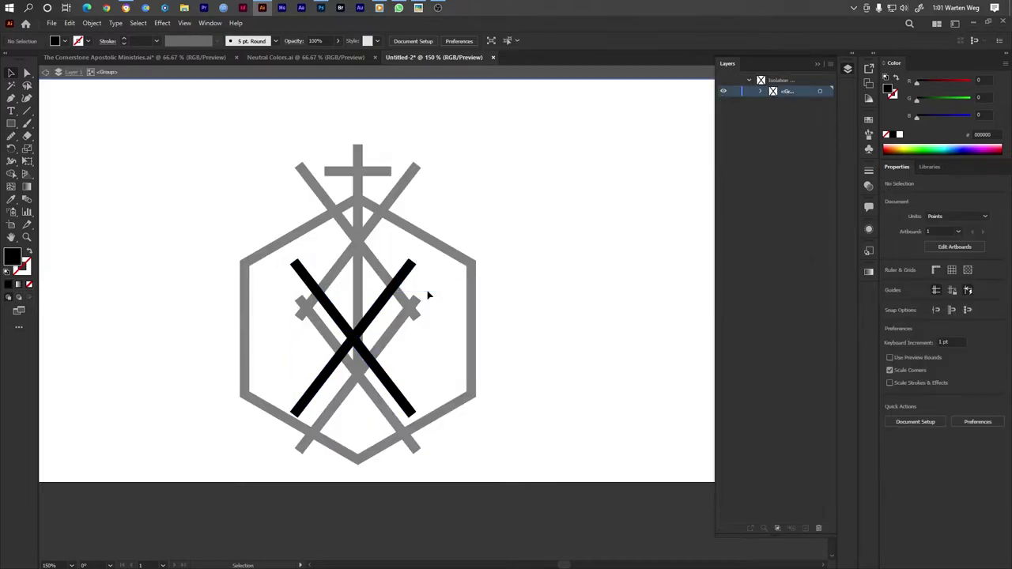
key("Escape")
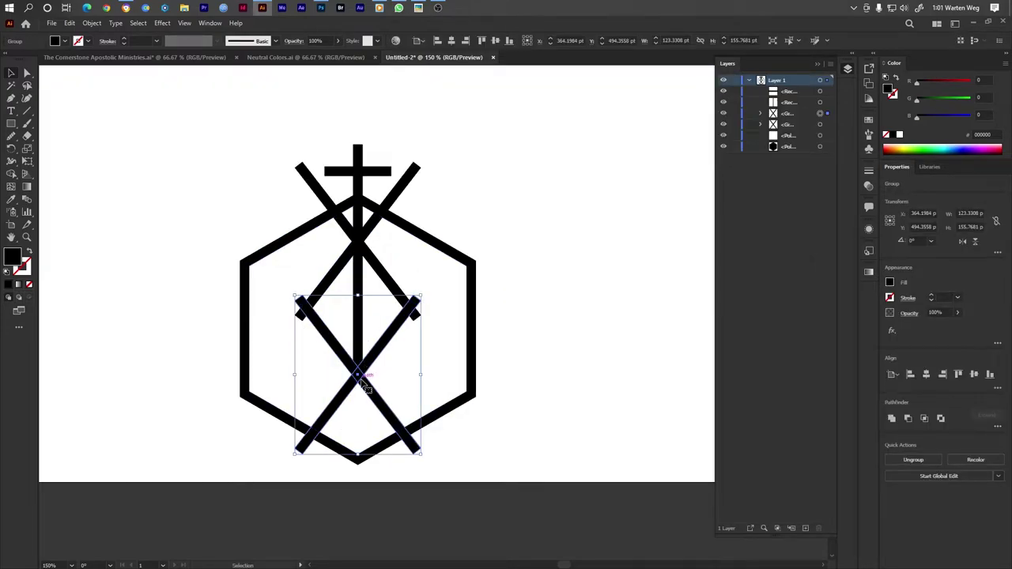
left_click_drag(362, 377, 360, 351)
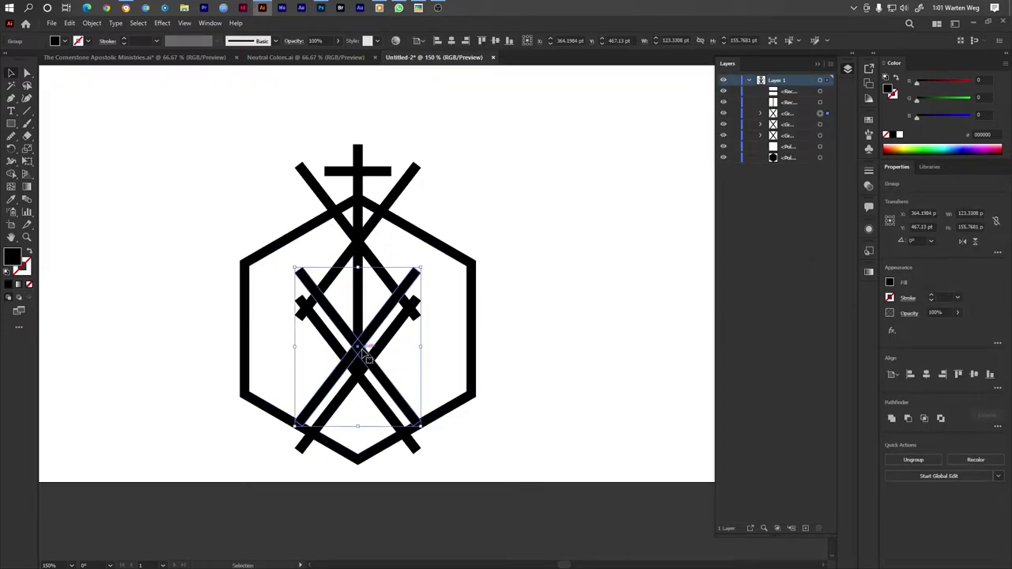
Step: Ungroup the copied X, delete its up-right bar, and start tilting the remaining bar shallower
right_click(361, 350)
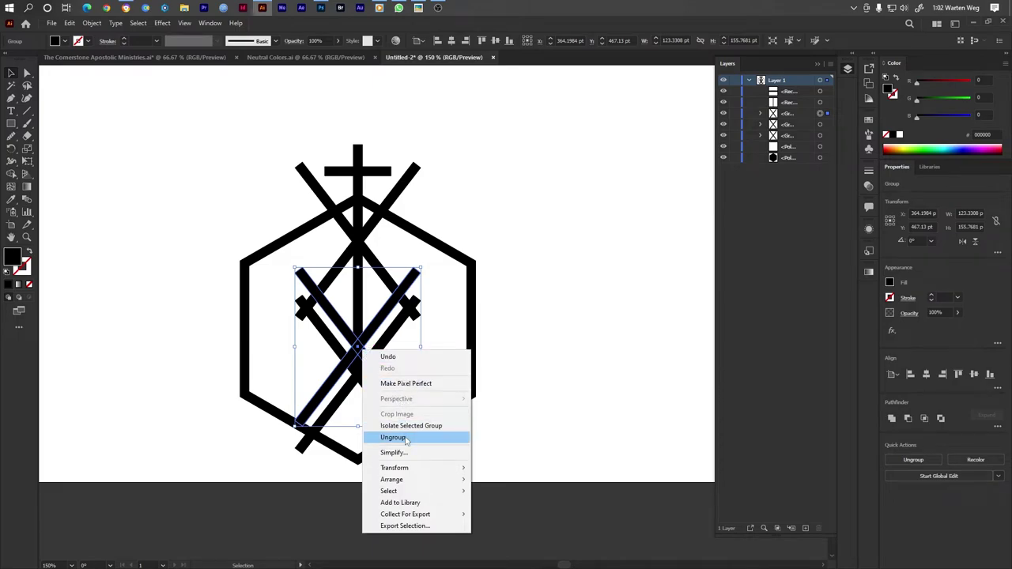
left_click(405, 437)
left_click(529, 355)
left_click(384, 320)
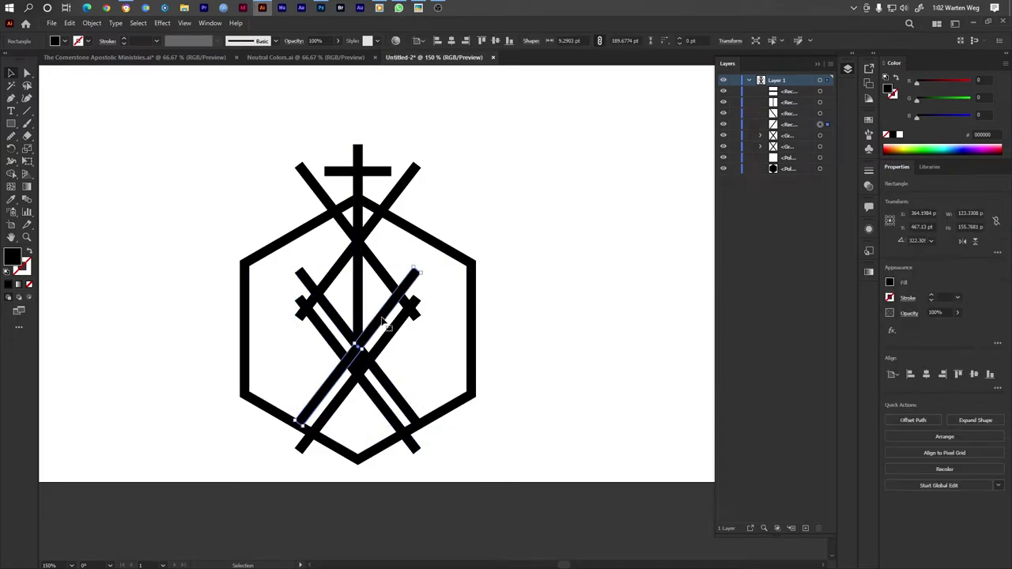
key("Delete")
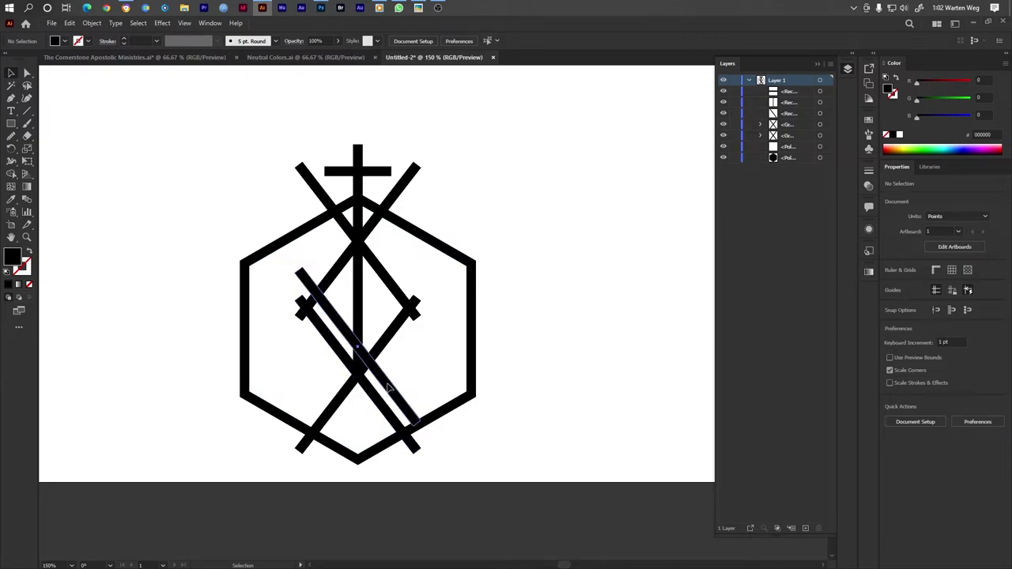
left_click(387, 386)
mouse_move(431, 425)
left_mouse_down()
mouse_move(451, 411)
mouse_move(486, 416)
left_mouse_up()
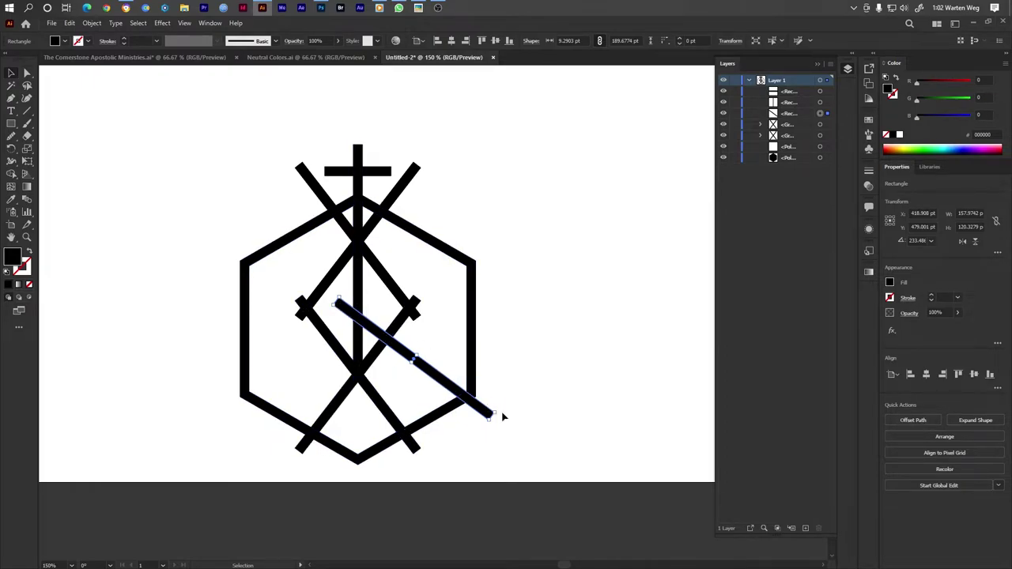
Step: Rotate the extra bar to about 232° and nudge it slightly up and right
left_click_drag(503, 416, 499, 420)
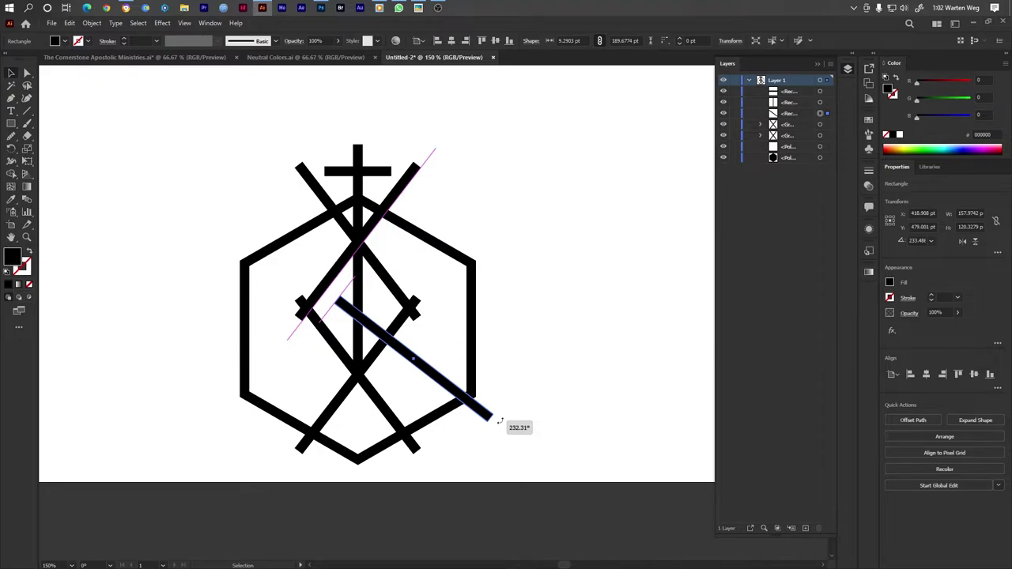
left_click_drag(499, 420, 496, 419)
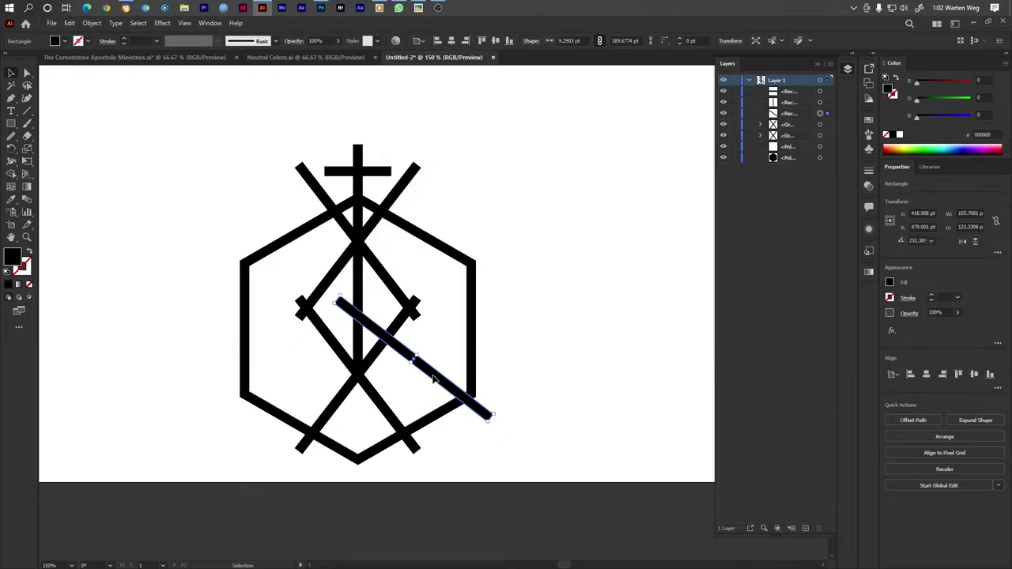
left_click_drag(433, 378, 435, 375)
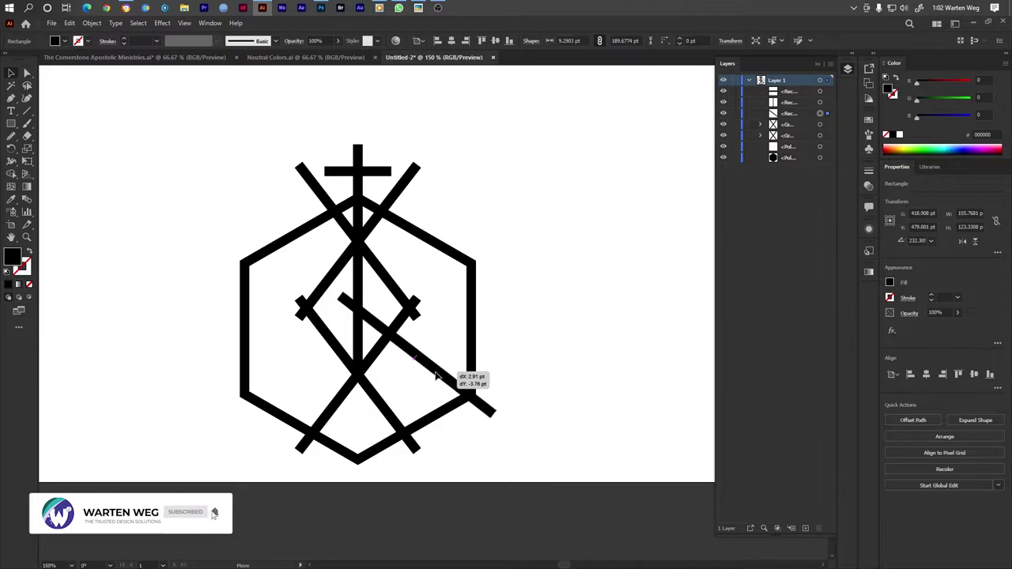
left_click_drag(435, 376, 437, 378)
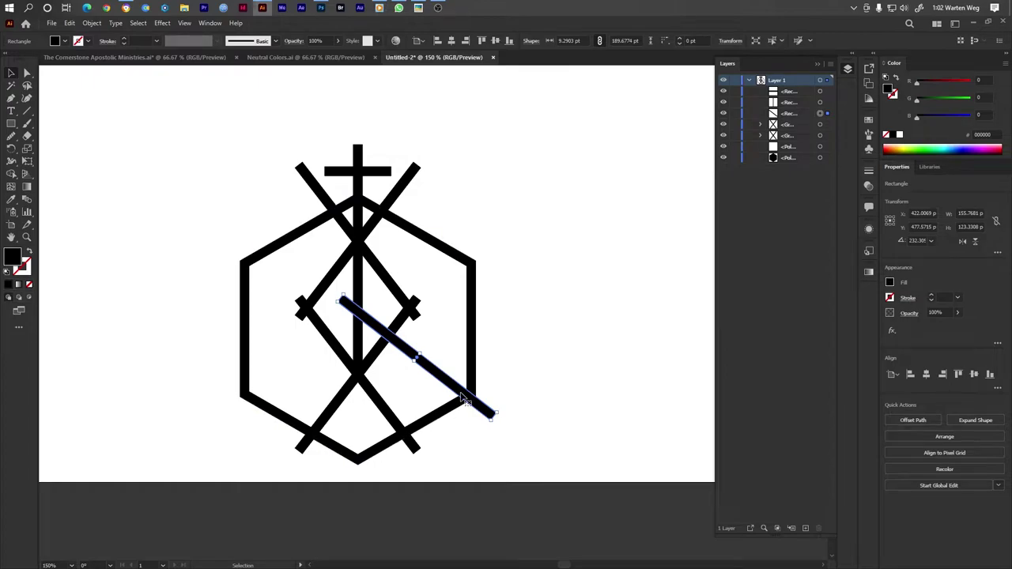
Step: Add a vertically reflected copy of the shallow bar, shift it left, and vertically centre-align both bars
right_click(440, 387)
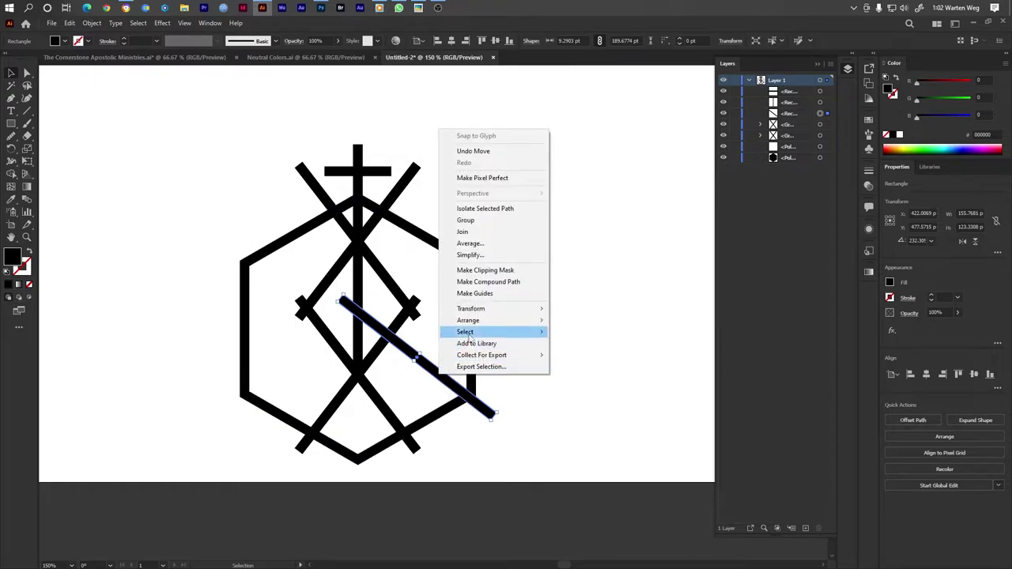
mouse_move(471, 308)
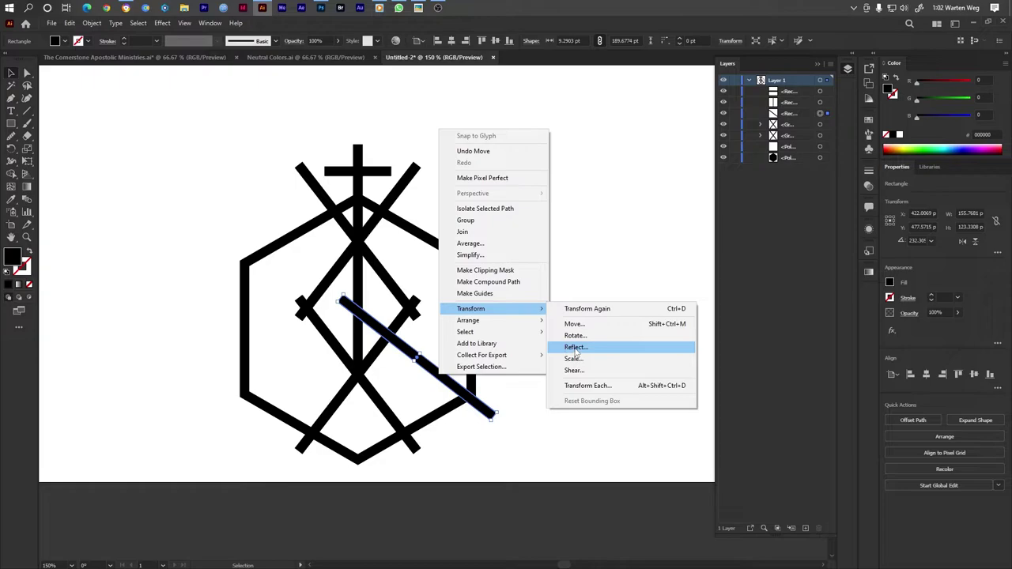
left_click(575, 347)
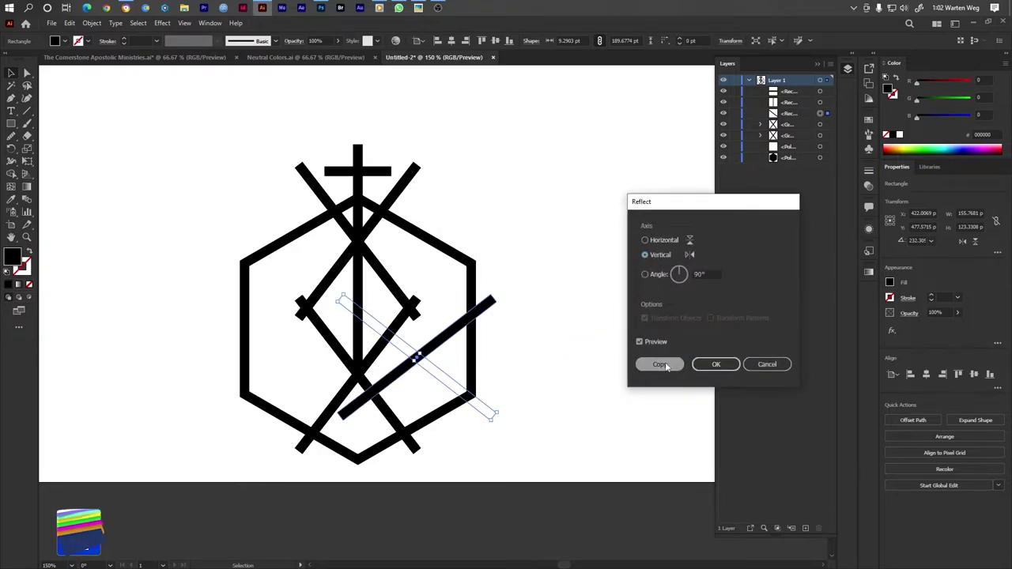
left_click(658, 362)
left_click_drag(464, 322, 358, 330)
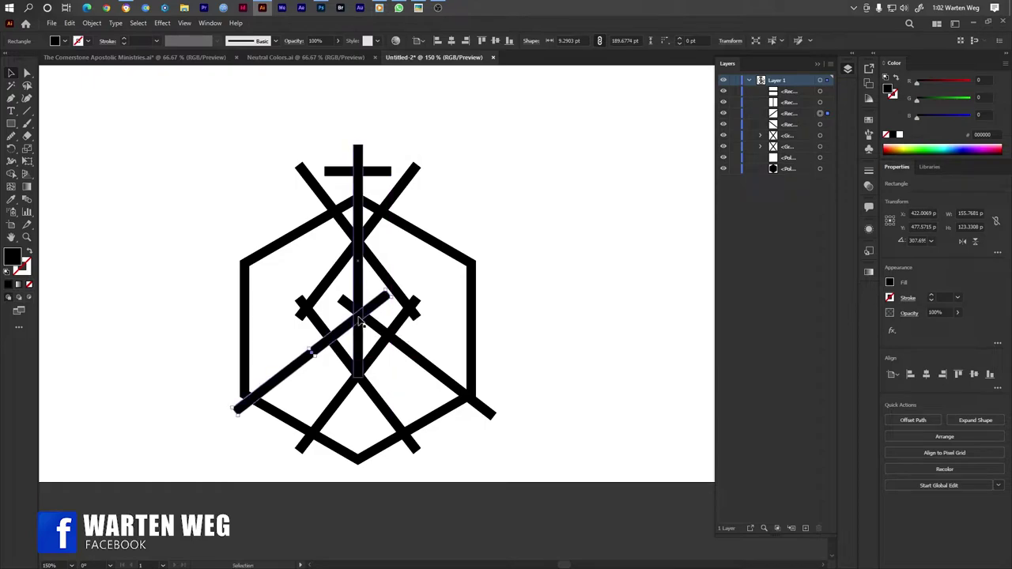
left_click(399, 335, "shift")
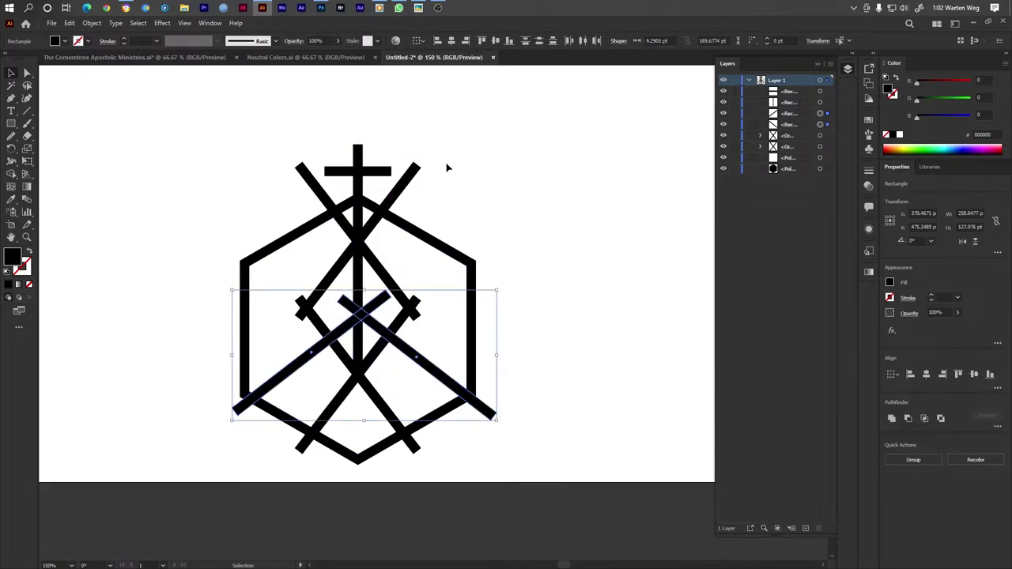
left_click(495, 41)
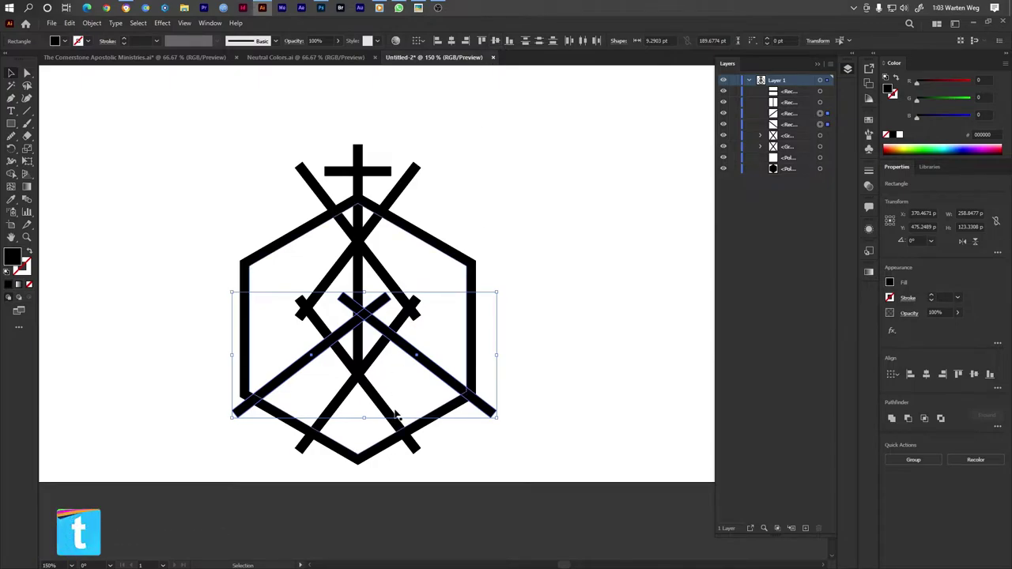
Step: Nudge the crossed bars left and up with the arrow keys so they centre on the stem
scroll(314, 418, "up", 2)
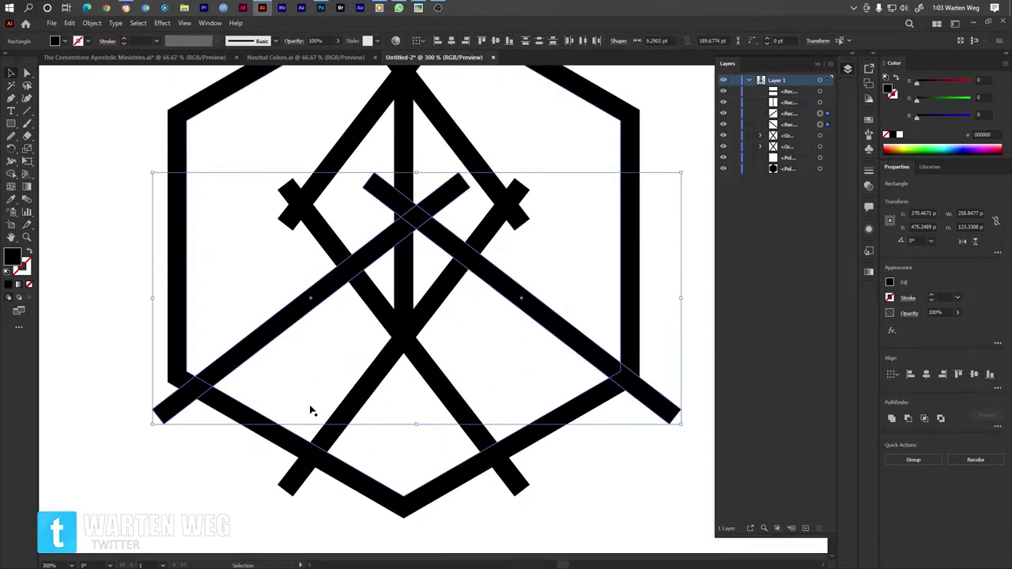
key("Left")
key("Left")
key("Left")
key("Left")
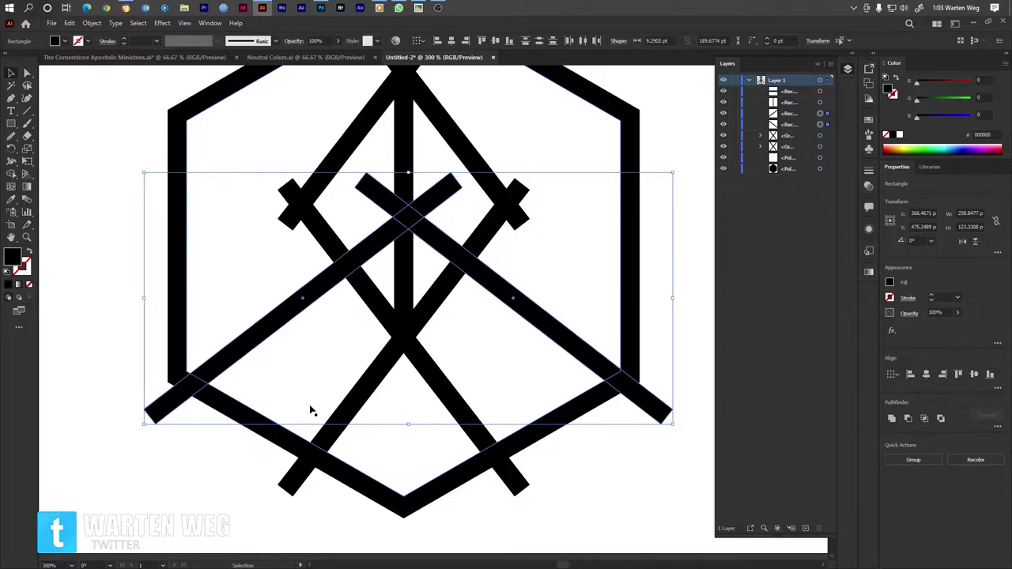
key("Left")
key("Left")
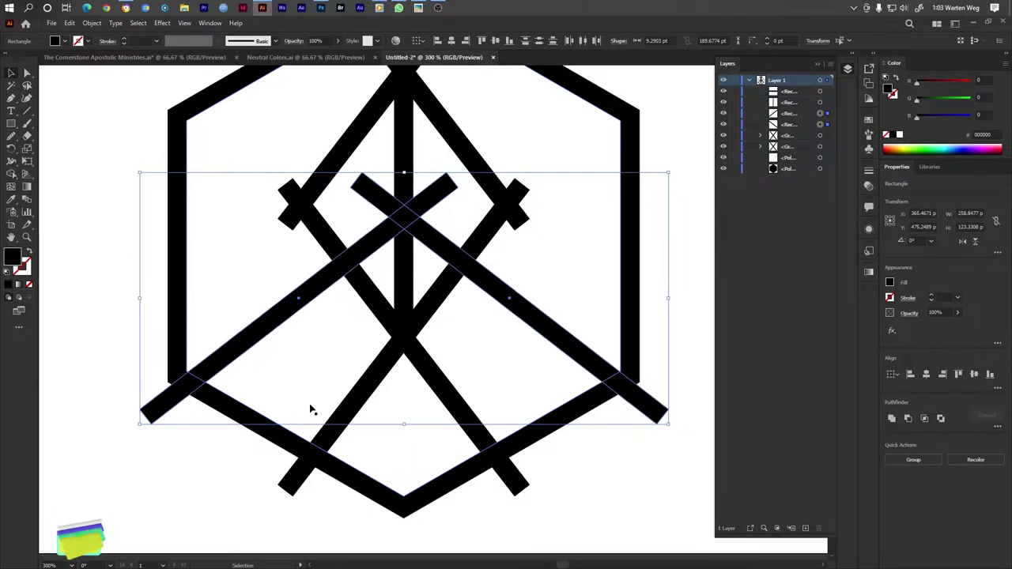
key("Up")
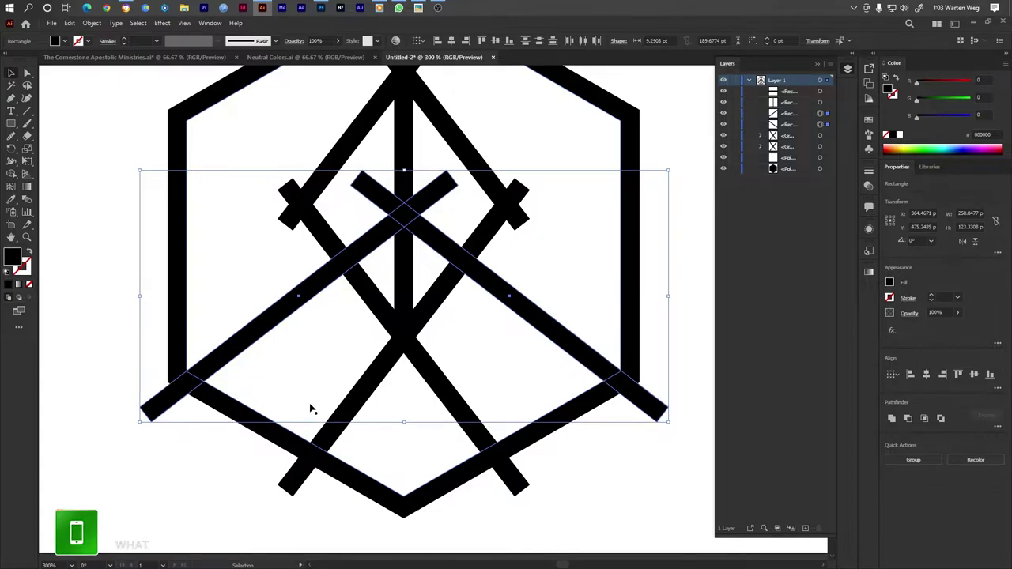
key("Up")
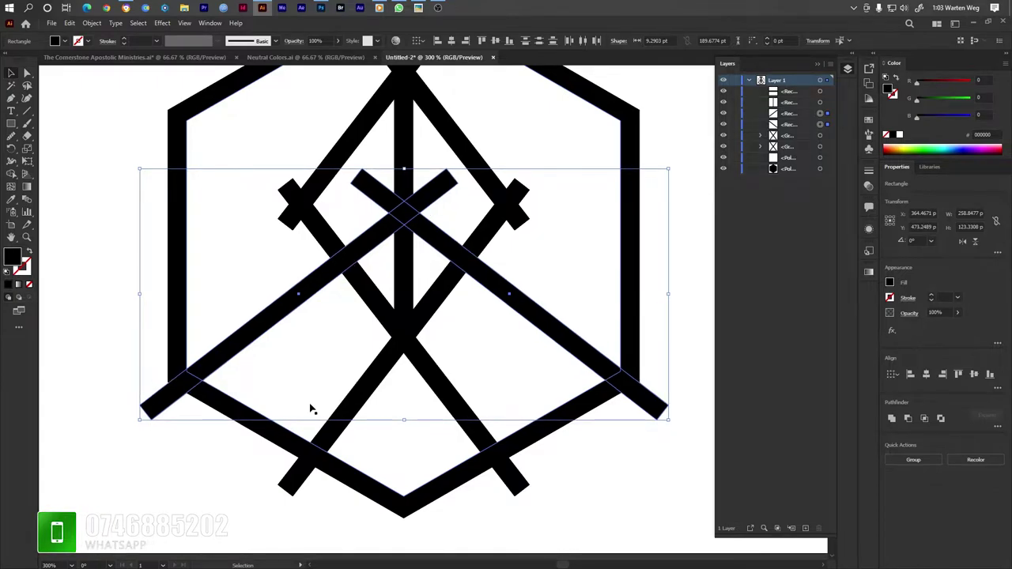
key("Left")
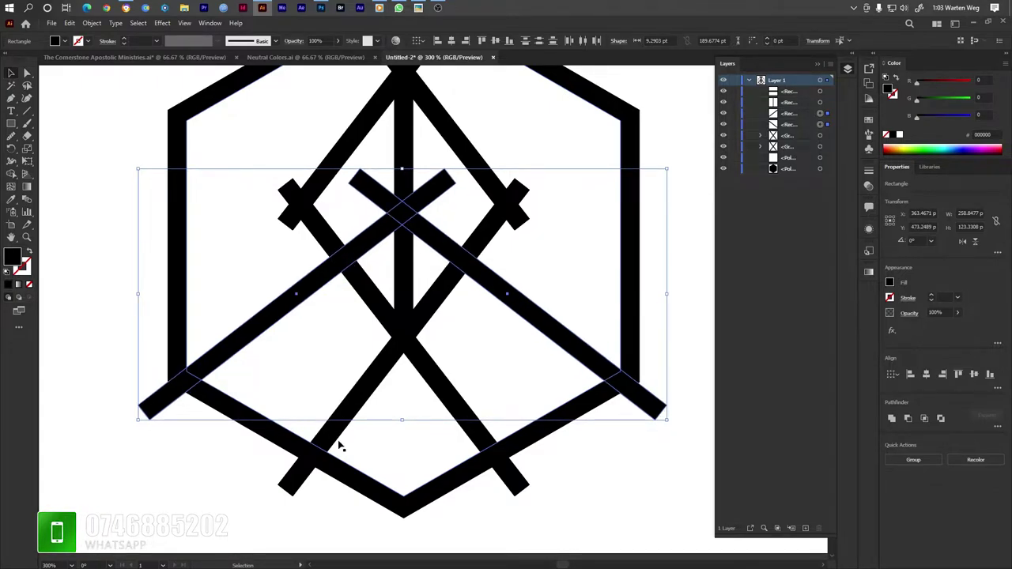
scroll(373, 458, "down", 1)
scroll(373, 458, "down", 1)
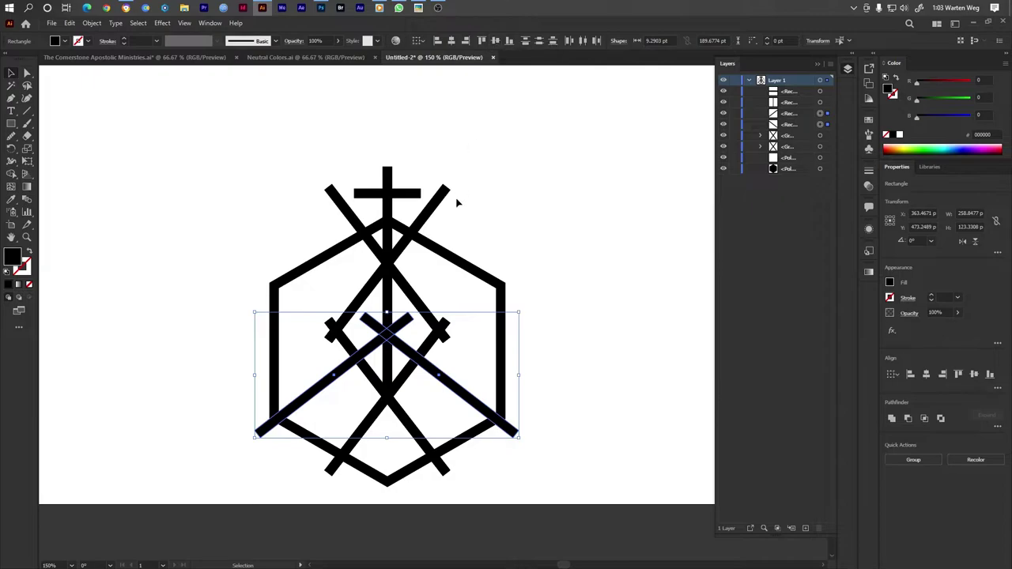
Step: Group the two crossed bars, then horizontally centre-align all logo artwork
right_click(387, 335)
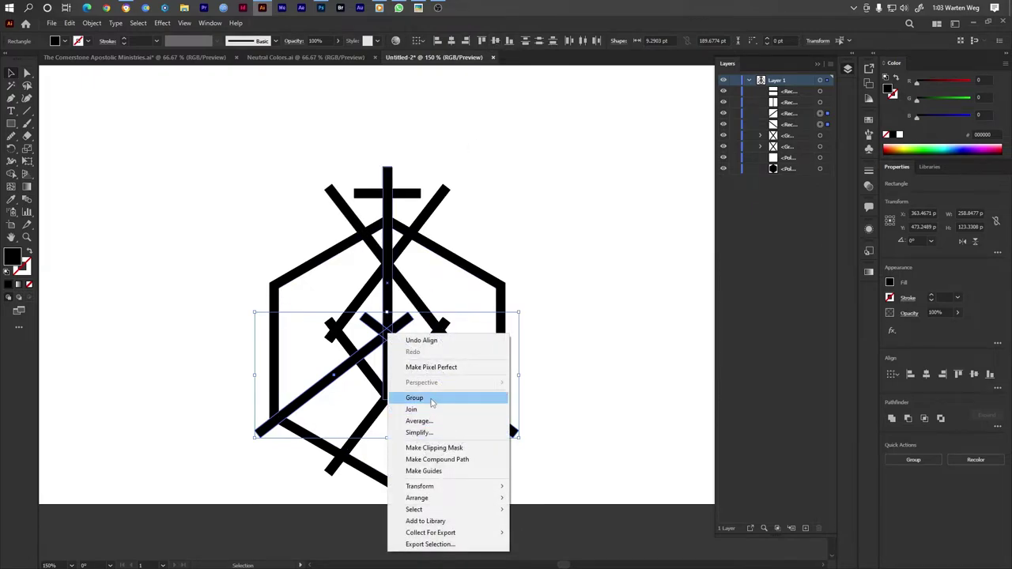
left_click(436, 398)
left_click_drag(572, 234, 191, 495)
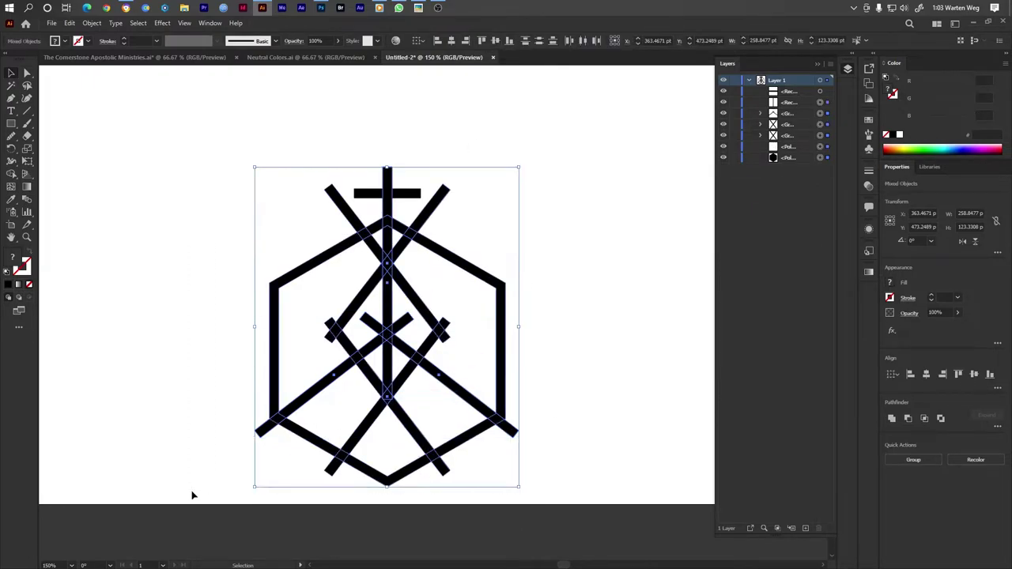
left_click_drag(535, 161, 166, 427)
left_click(452, 43)
left_click(566, 327)
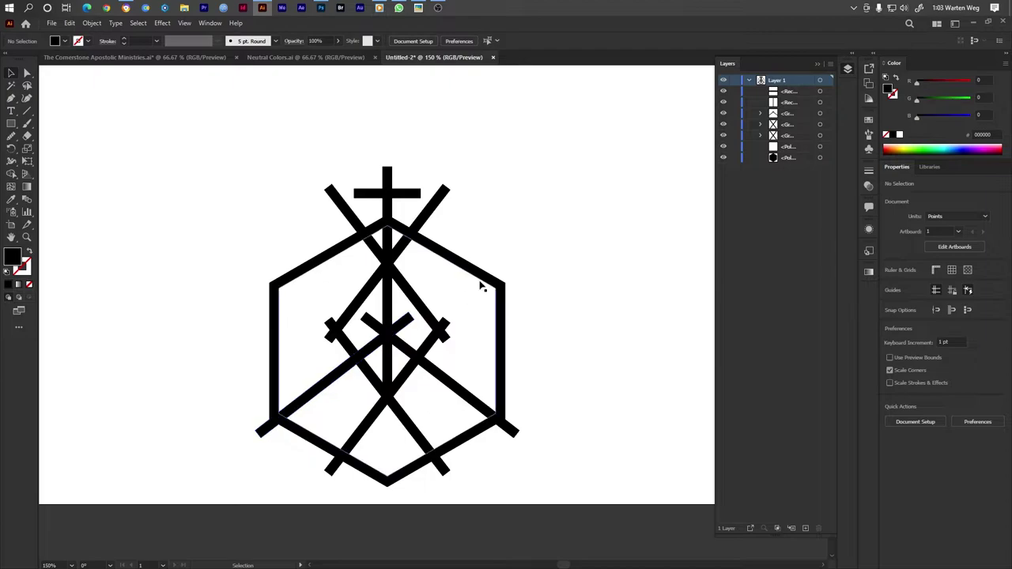
Step: Copy the centre bar to its right and stretch the copy to 244 pt tall
left_click(389, 237)
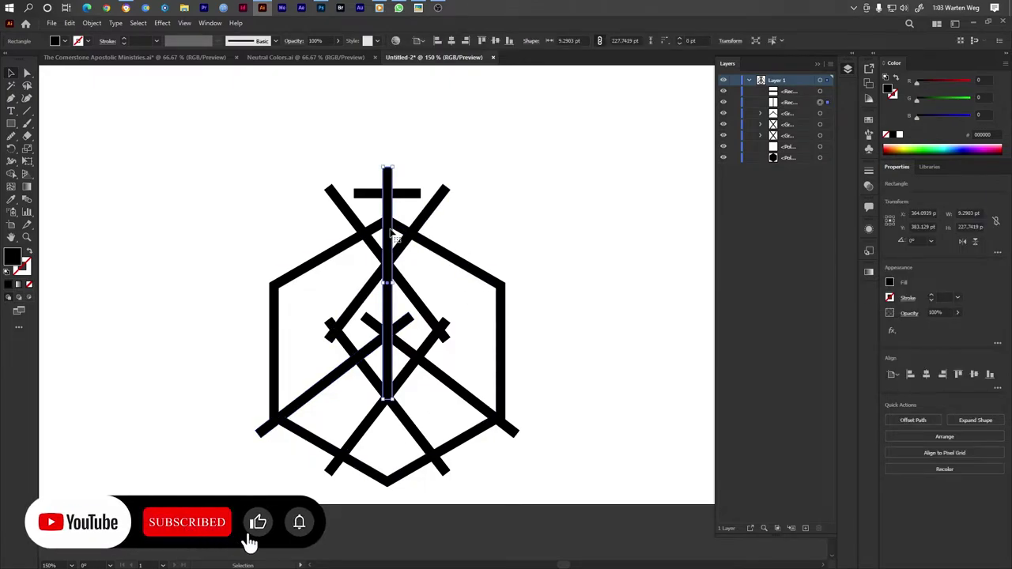
left_click_drag(391, 233, 415, 247)
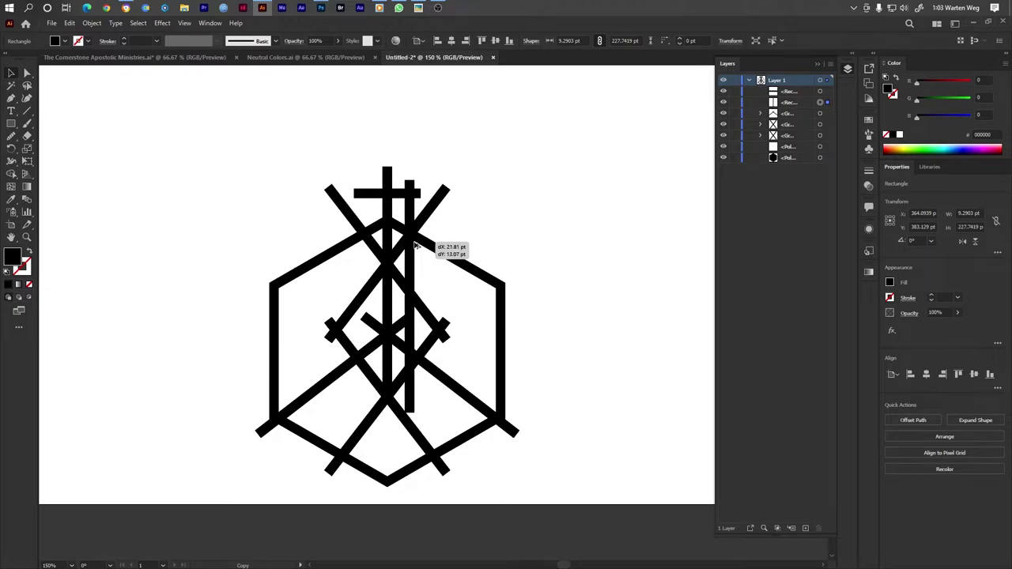
left_click_drag(415, 246, 419, 277)
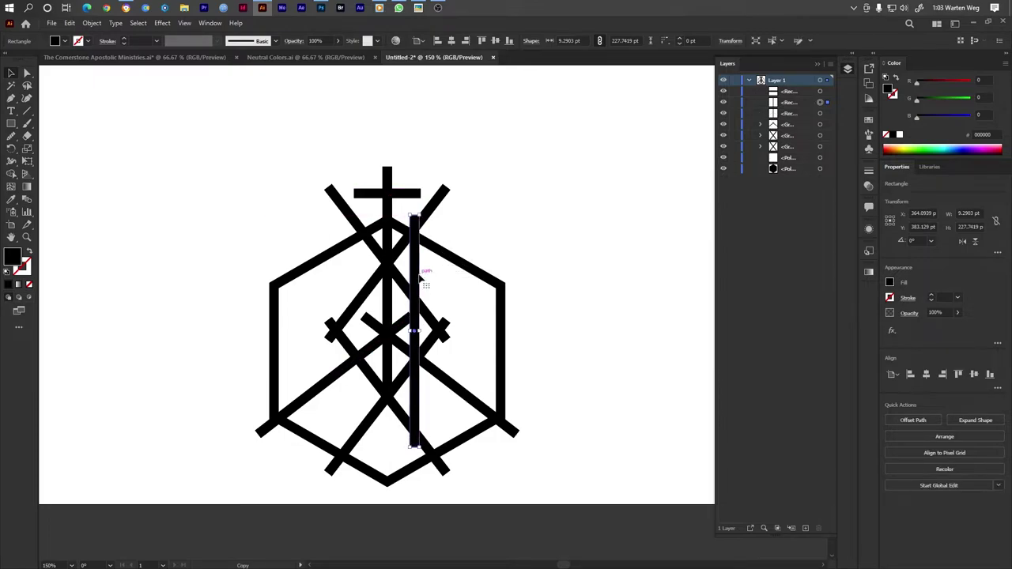
scroll(411, 215, "up", 2)
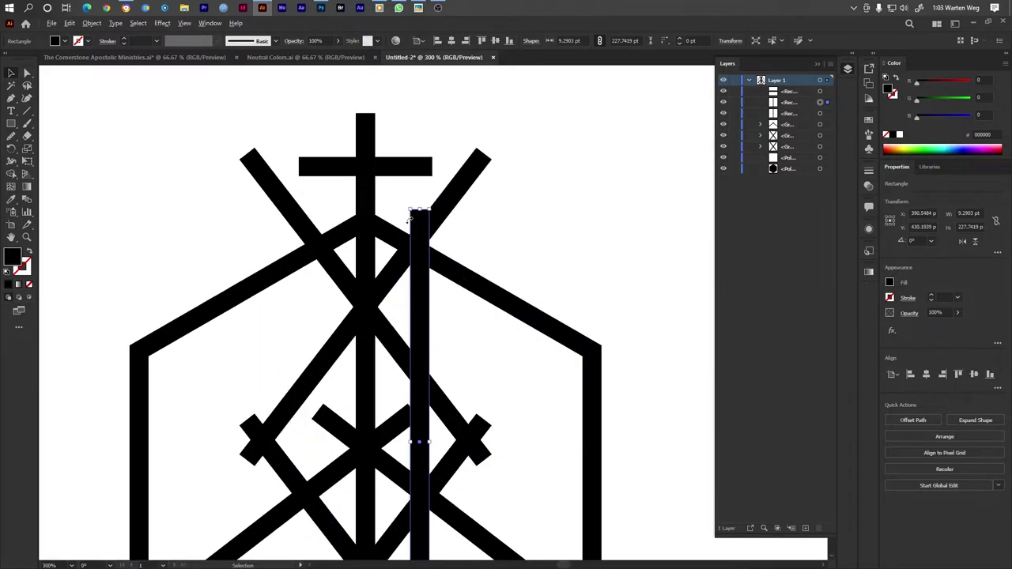
scroll(419, 216, "up", 2)
left_click_drag(431, 197, 432, 167)
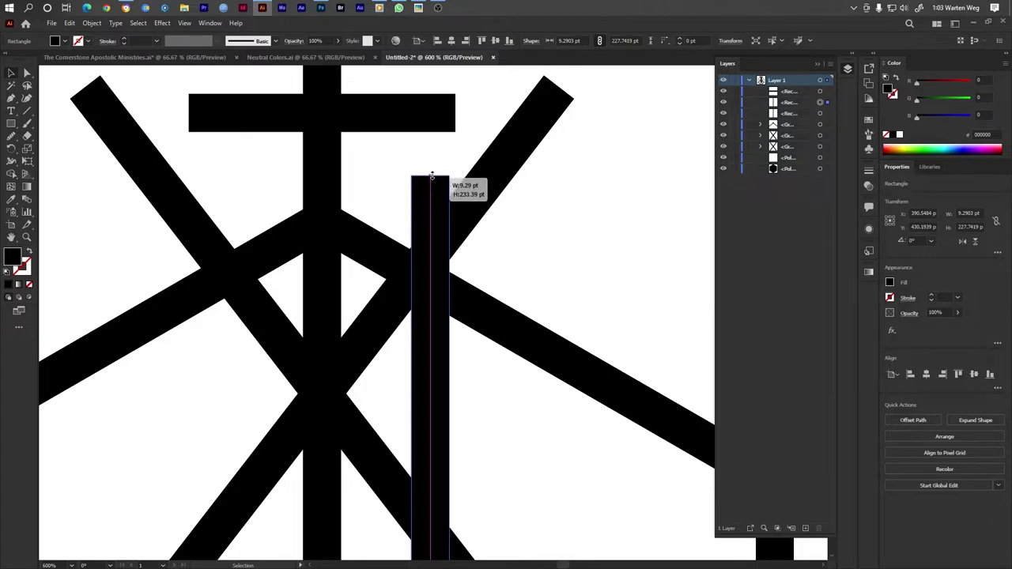
scroll(420, 251, "down", 5)
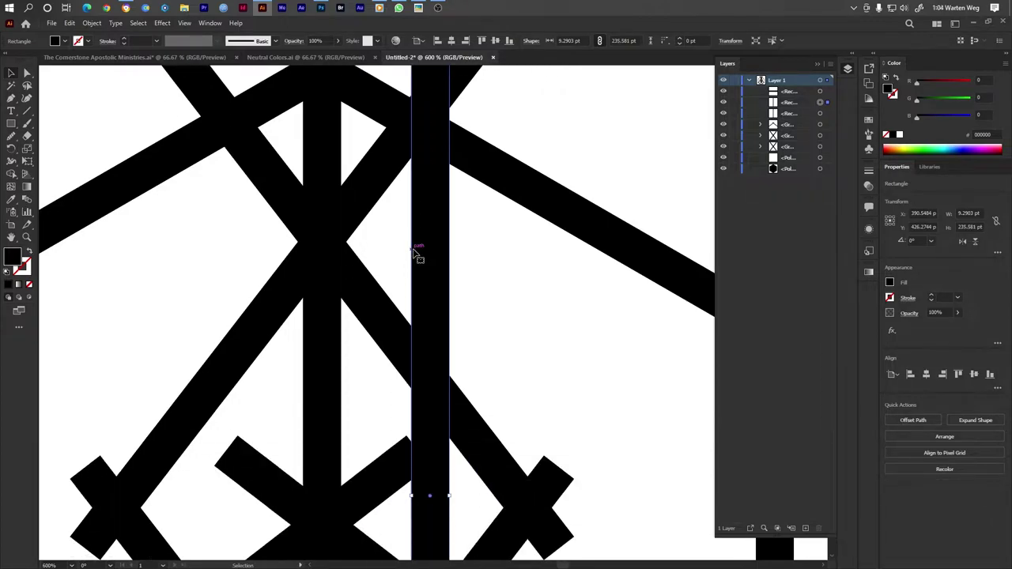
scroll(419, 251, "down", 3)
scroll(419, 252, "down", 3)
scroll(417, 253, "down", 3)
scroll(417, 257, "down", 3)
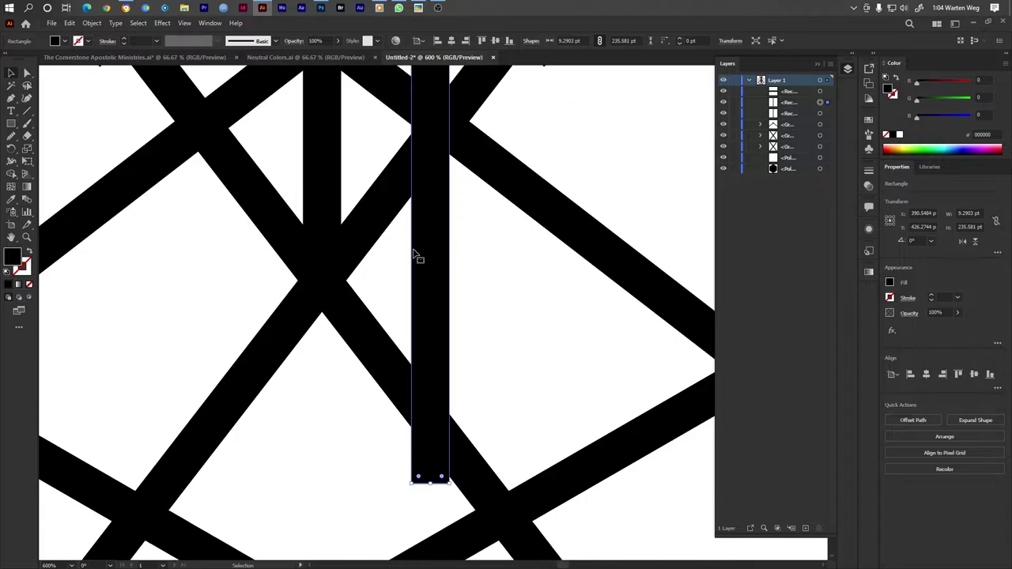
scroll(416, 257, "down", 3)
scroll(416, 257, "down", 3)
left_click_drag(429, 321, 431, 354)
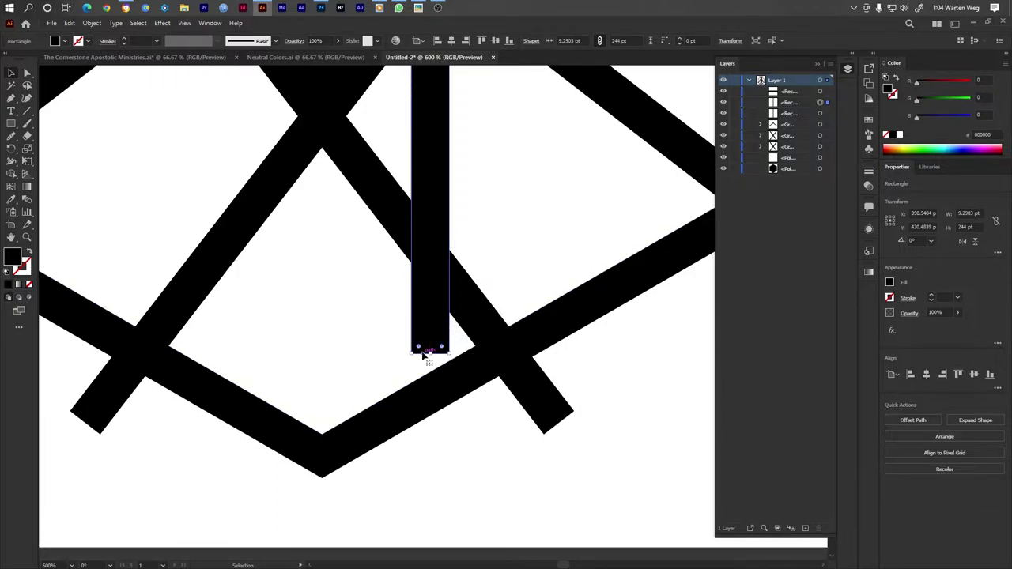
Step: Duplicate the 244 pt bar to the left side of the central stem
key("ctrl+0")
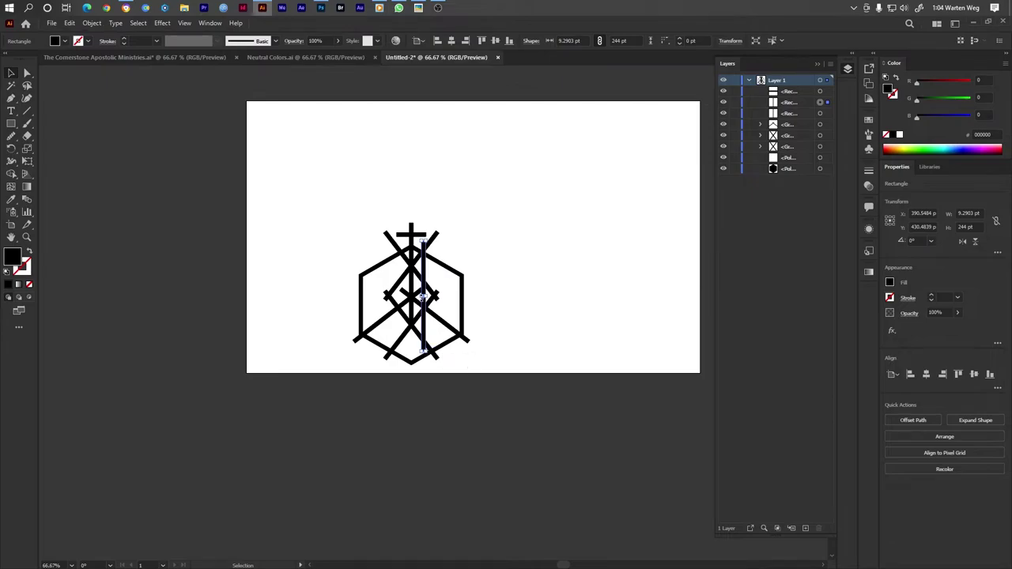
scroll(427, 296, "up", 3)
left_click_drag(425, 286, 360, 287)
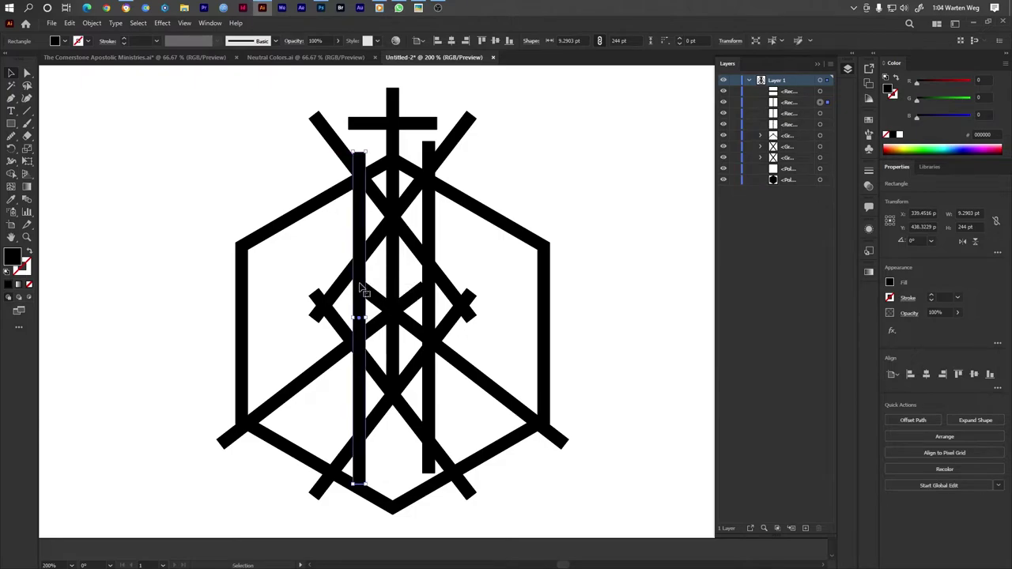
Step: Vertically align the two flanking bars and group them
left_click(430, 241, "shift")
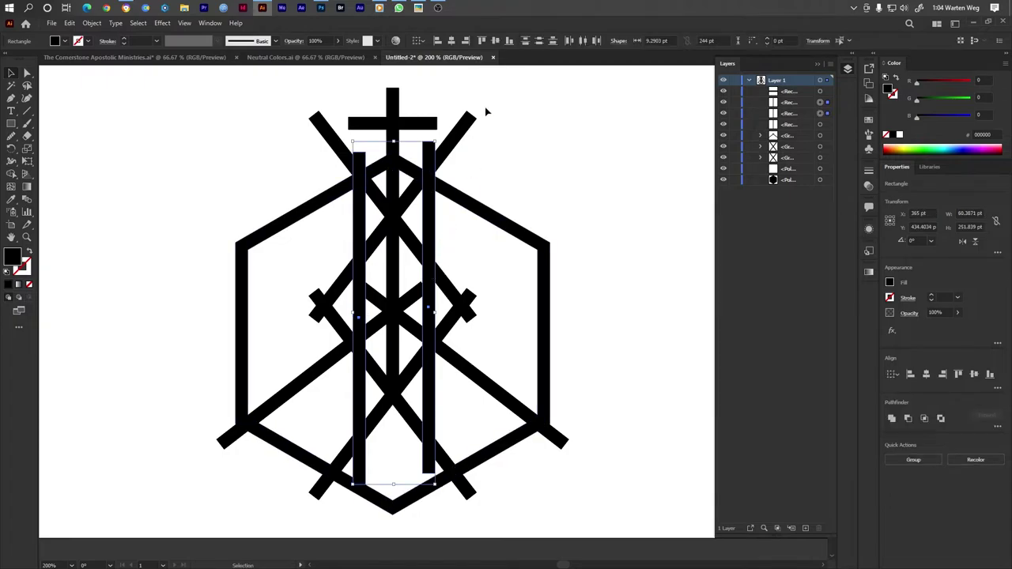
left_click(496, 40)
right_click(430, 195)
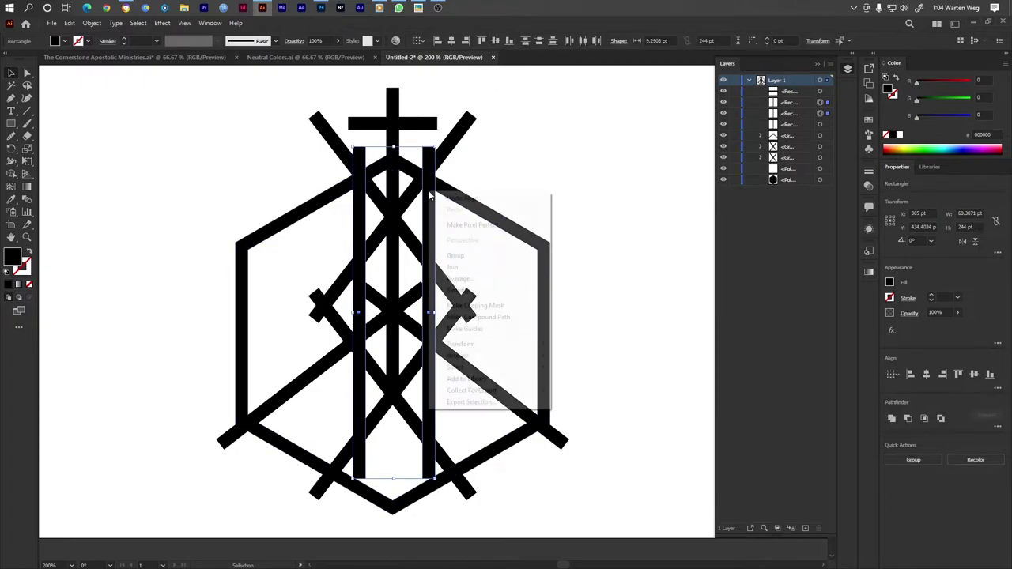
left_click(473, 255)
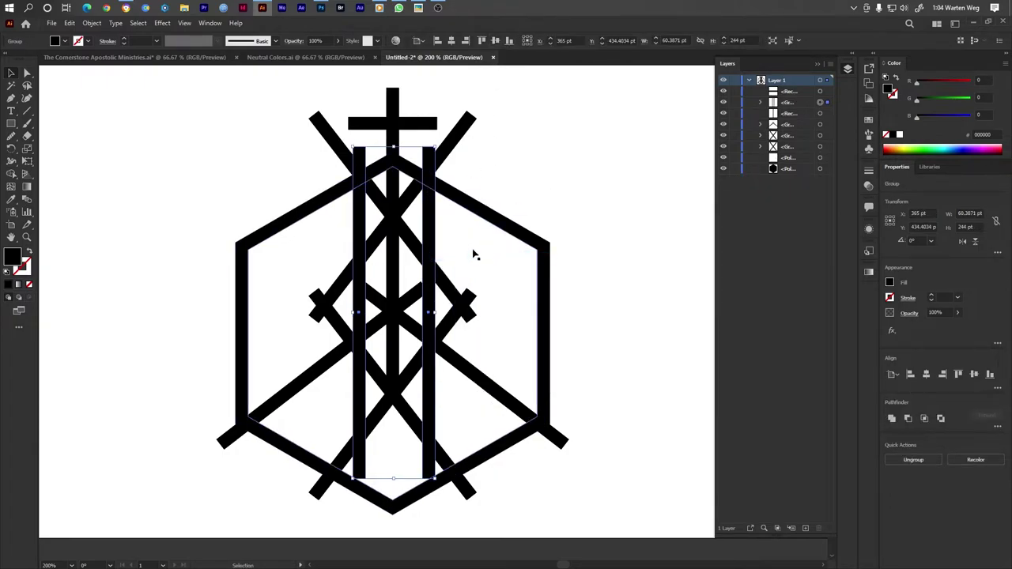
Step: Horizontally centre-align all the logo artwork, then deselect
left_click_drag(594, 119, 138, 433)
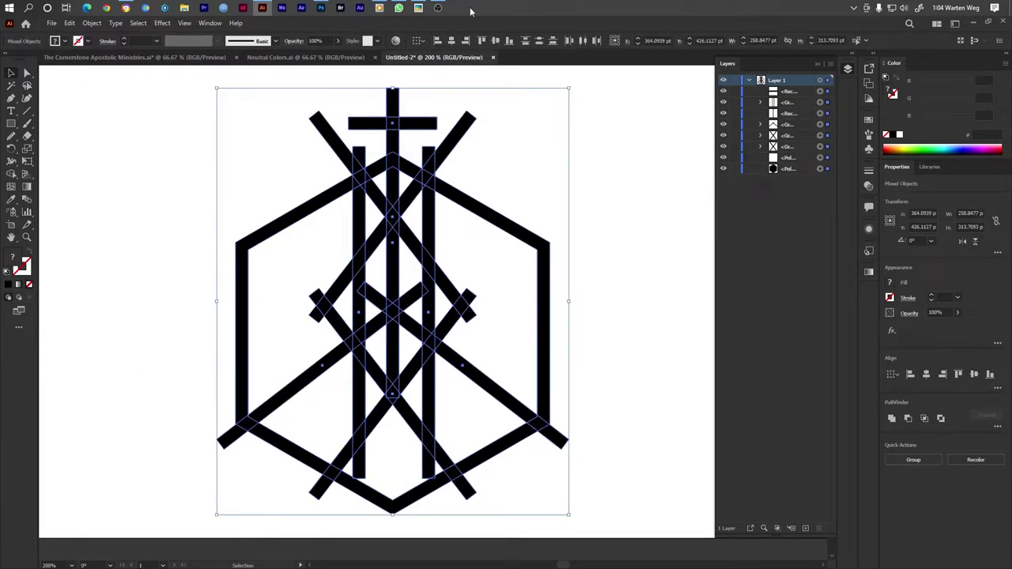
left_click(451, 40)
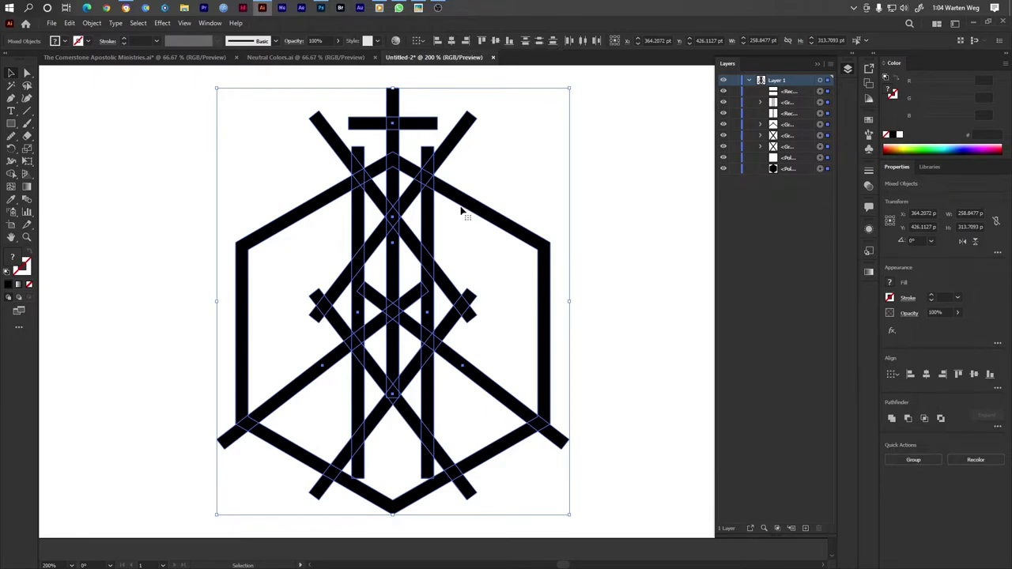
left_click(592, 171)
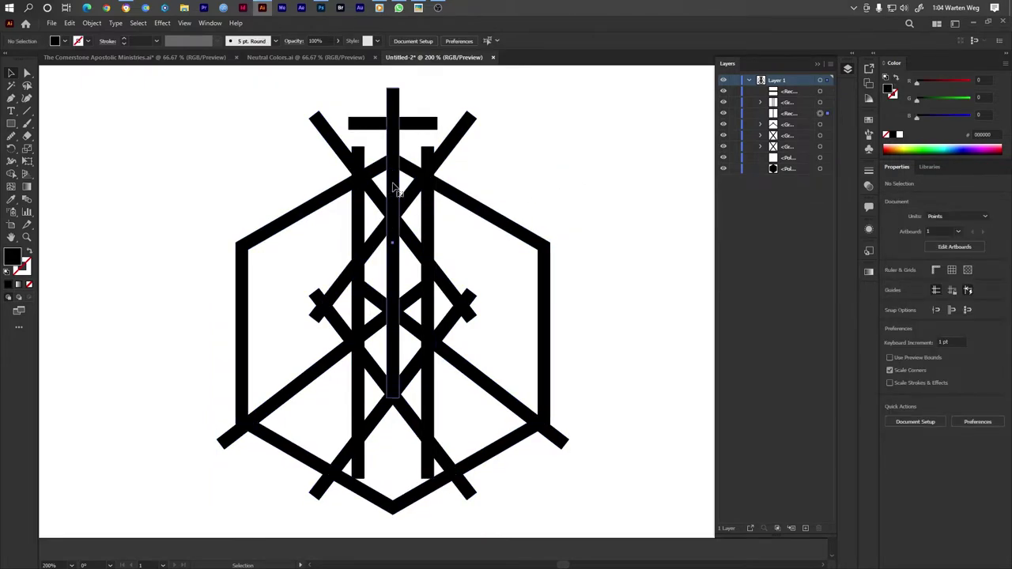
Step: Place two side-by-side copies of the central bar to its right
left_click(392, 187)
left_click_drag(393, 187, 440, 195)
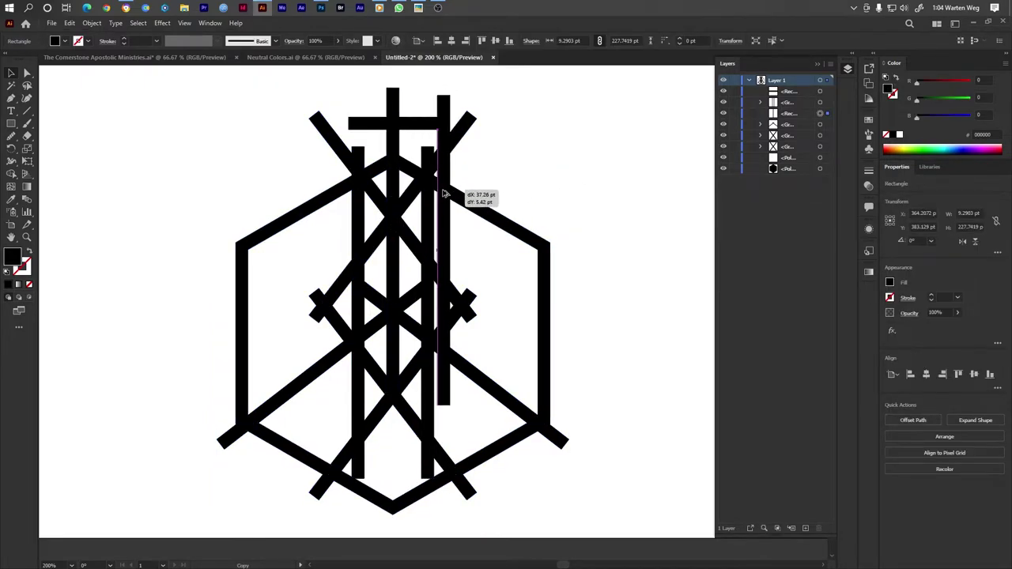
scroll(447, 209, "up", 3)
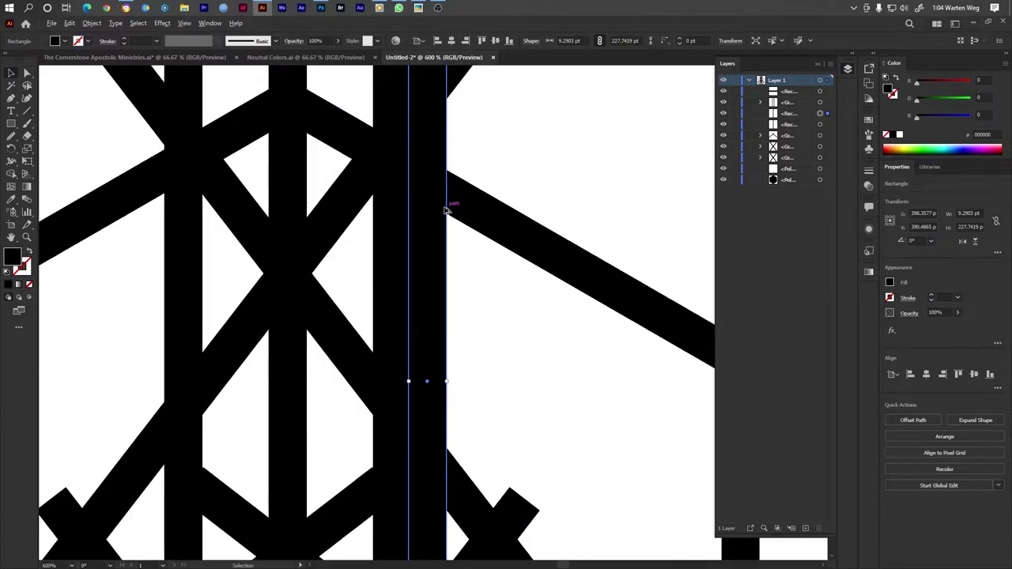
left_click_drag(440, 213, 434, 224)
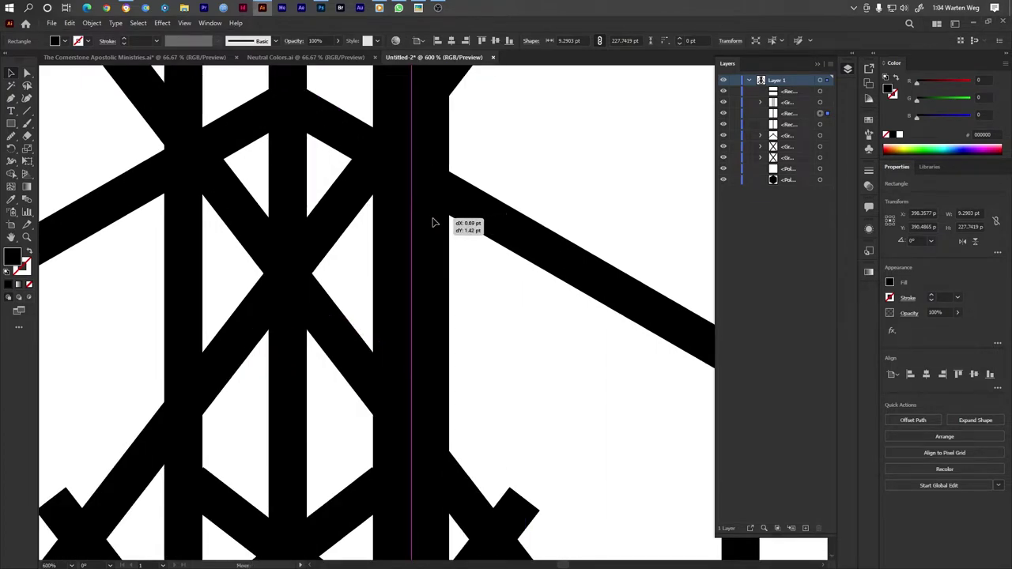
left_click_drag(438, 226, 477, 231)
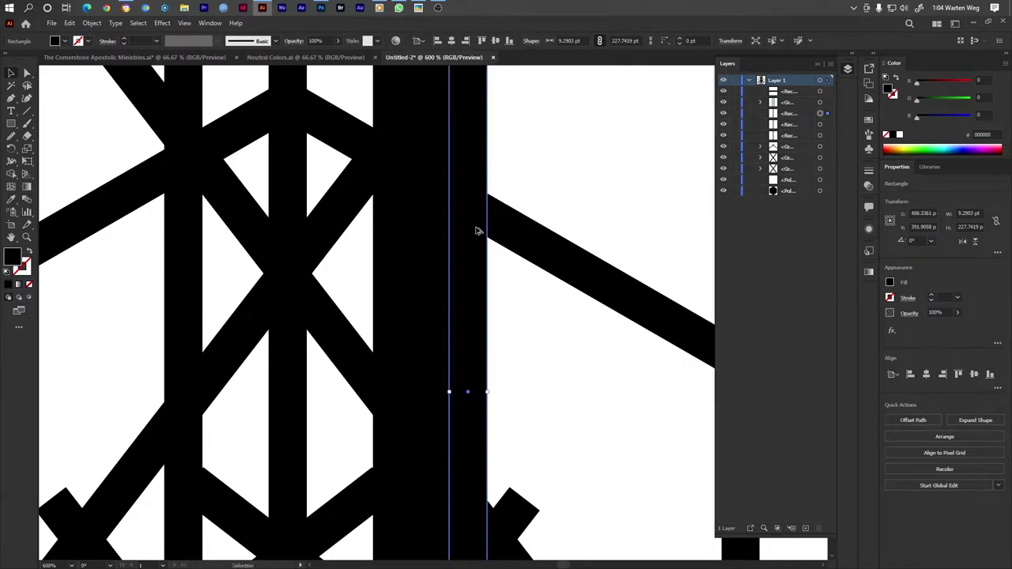
left_click(538, 166)
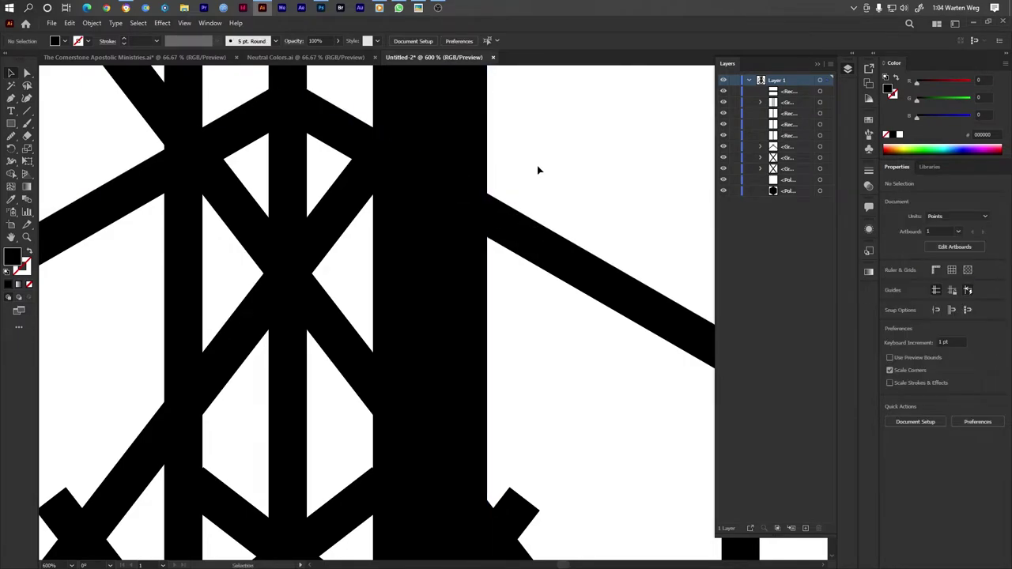
Step: Stretch the paired bars below the hexagon and duplicate the pair to the left side
left_click(468, 290)
scroll(435, 276, "down", 2)
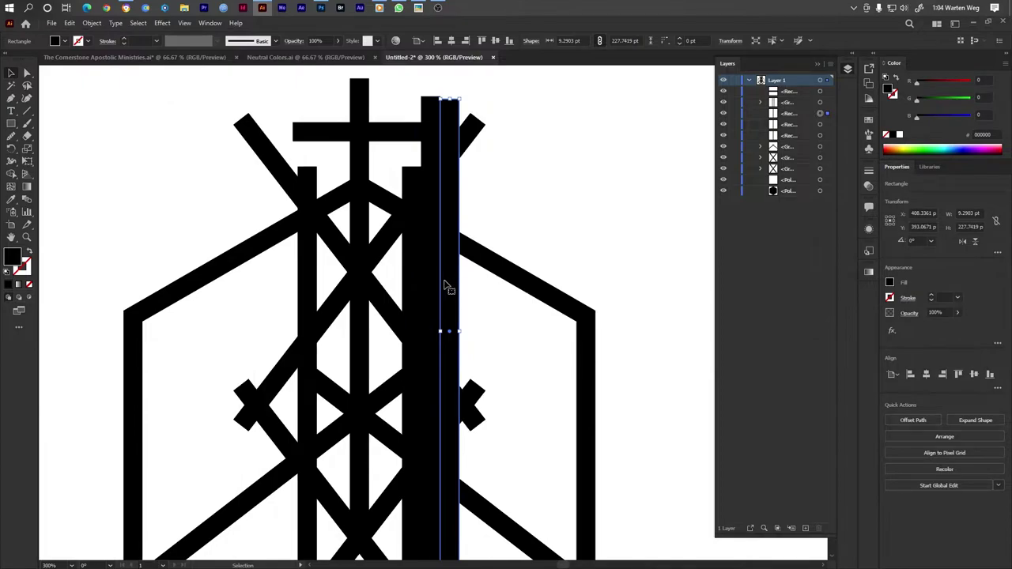
left_click(428, 287, "shift")
scroll(429, 286, "down", 3)
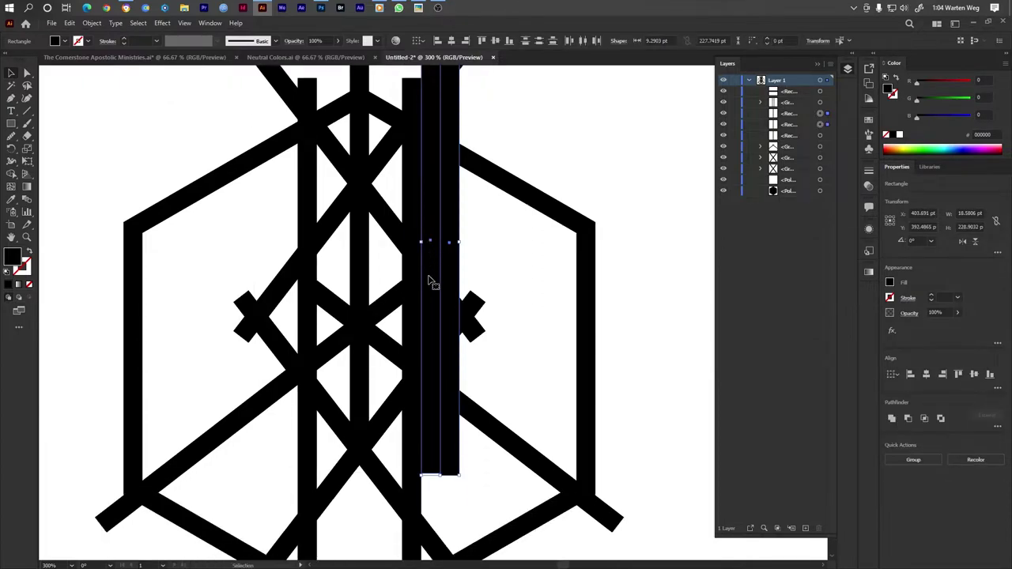
scroll(449, 443, "down", 3)
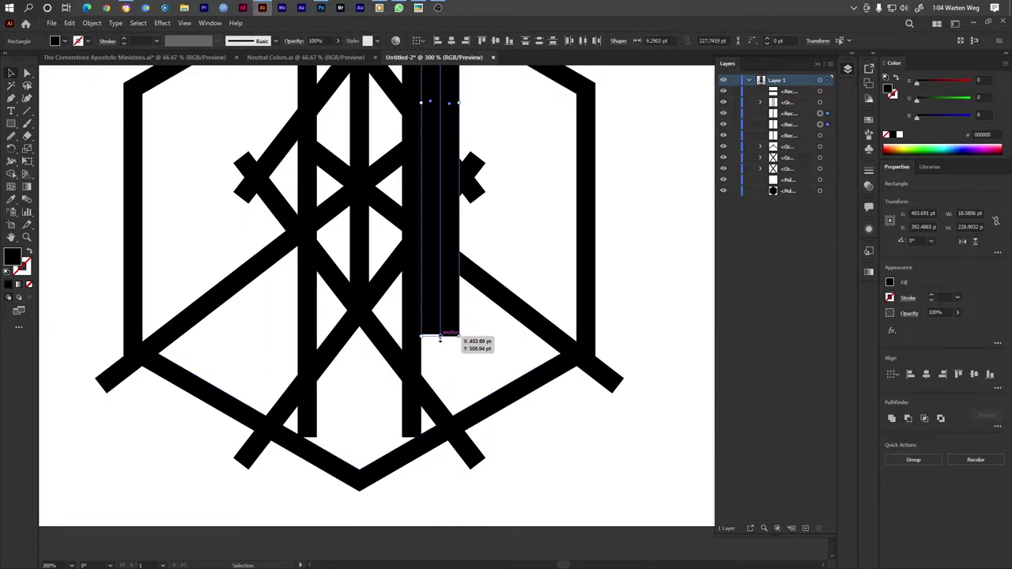
left_click_drag(439, 336, 439, 487)
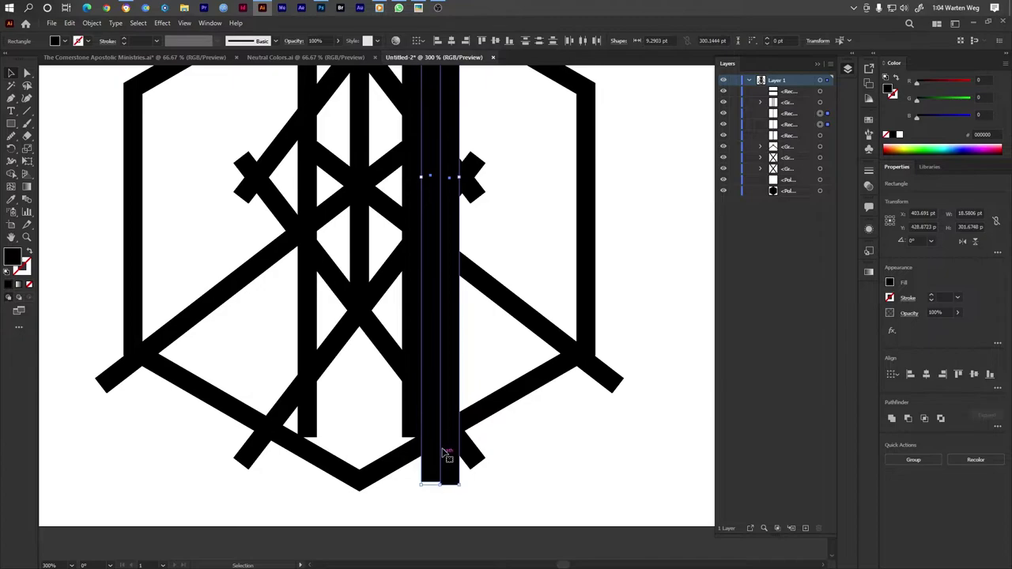
mouse_move(451, 429)
left_mouse_down()
mouse_move(279, 449)
mouse_move(293, 450)
left_mouse_up()
left_click(183, 453)
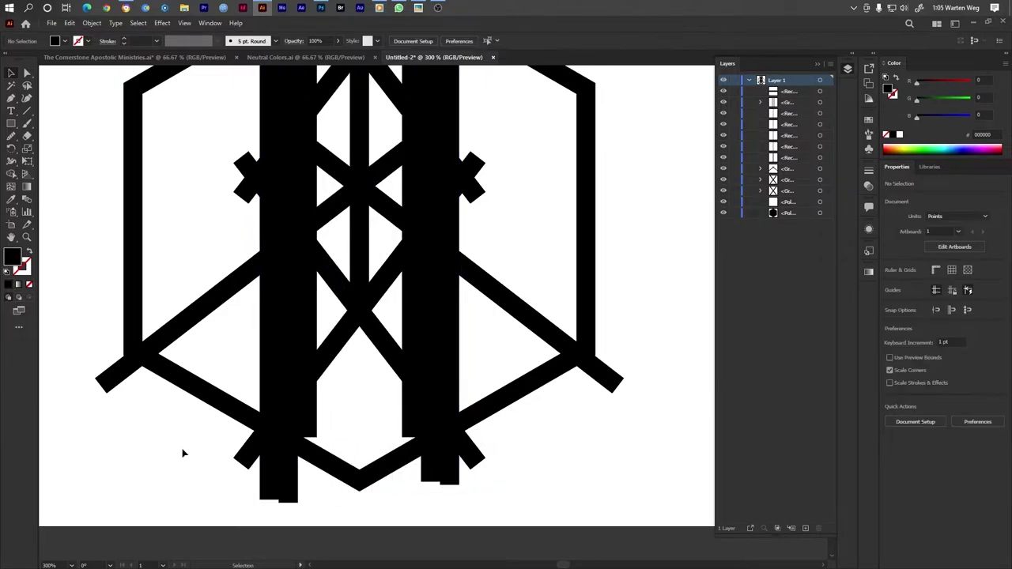
Step: Fill the right inner tall bar with pink #c93d65
scroll(182, 453, "down", 3, "alt")
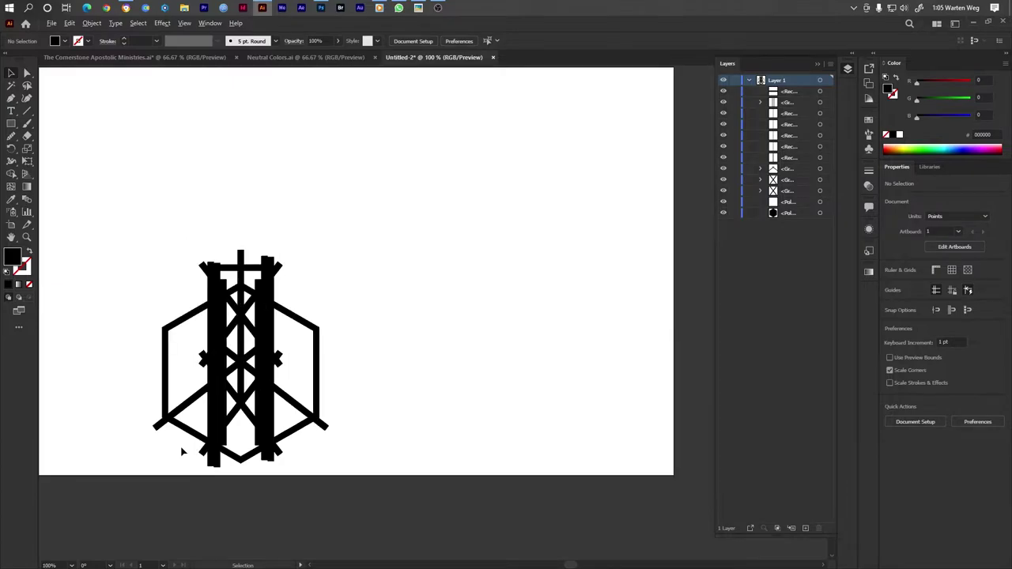
scroll(181, 452, "up", 2, "alt")
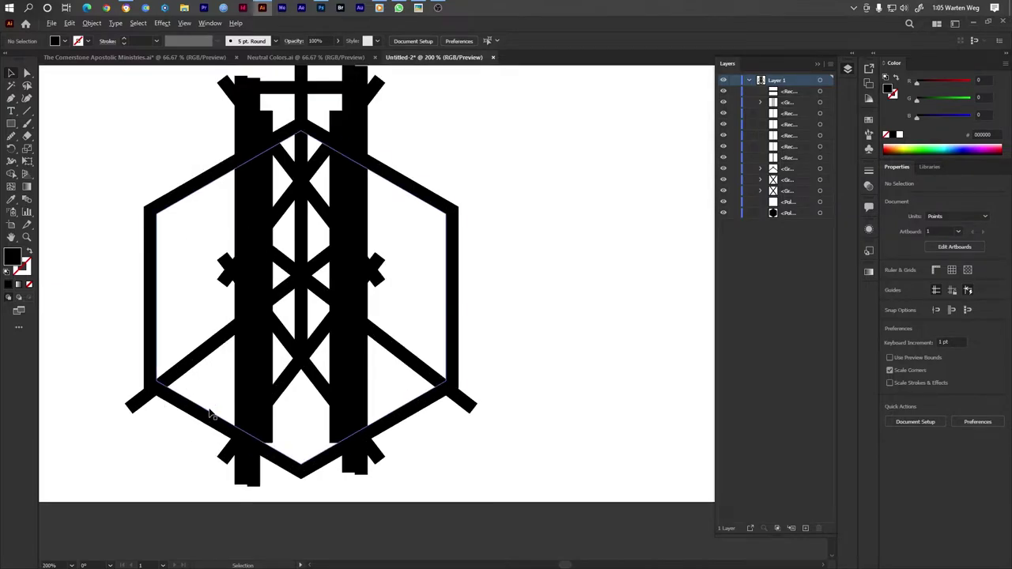
scroll(209, 413, "up", 1, "alt")
scroll(209, 412, "down", 3, "alt")
scroll(209, 413, "up", 2, "alt")
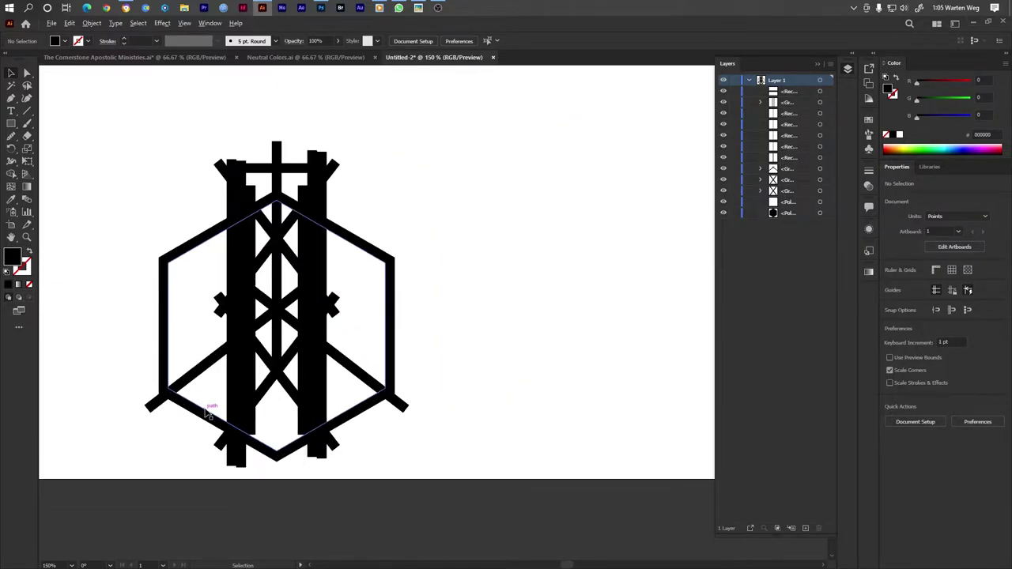
left_click(314, 262)
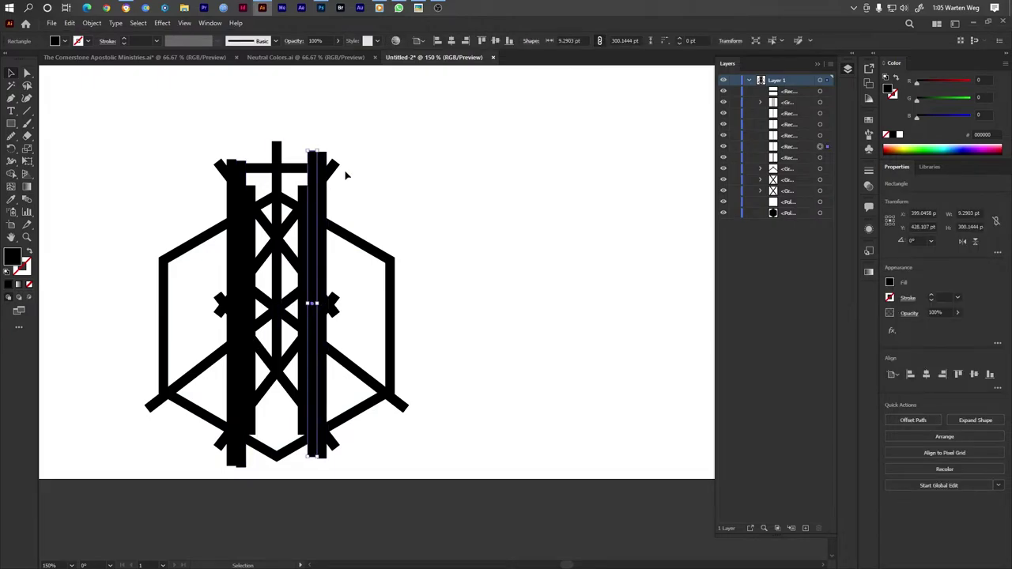
double_click(12, 256)
left_click(463, 254)
key("Return")
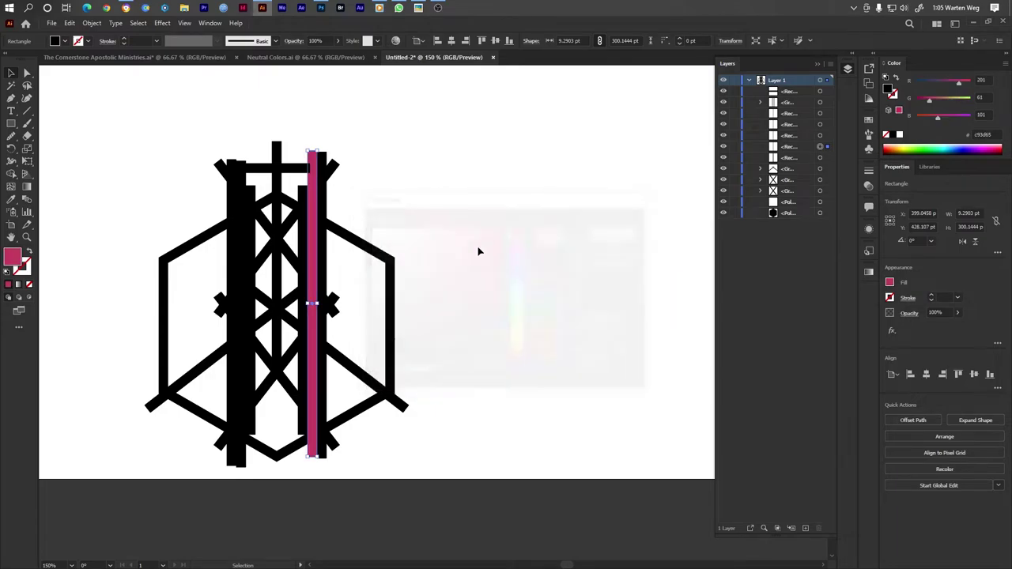
Step: Eyedropper the pink fill onto the left inner tall bar, then deselect
left_click(246, 261)
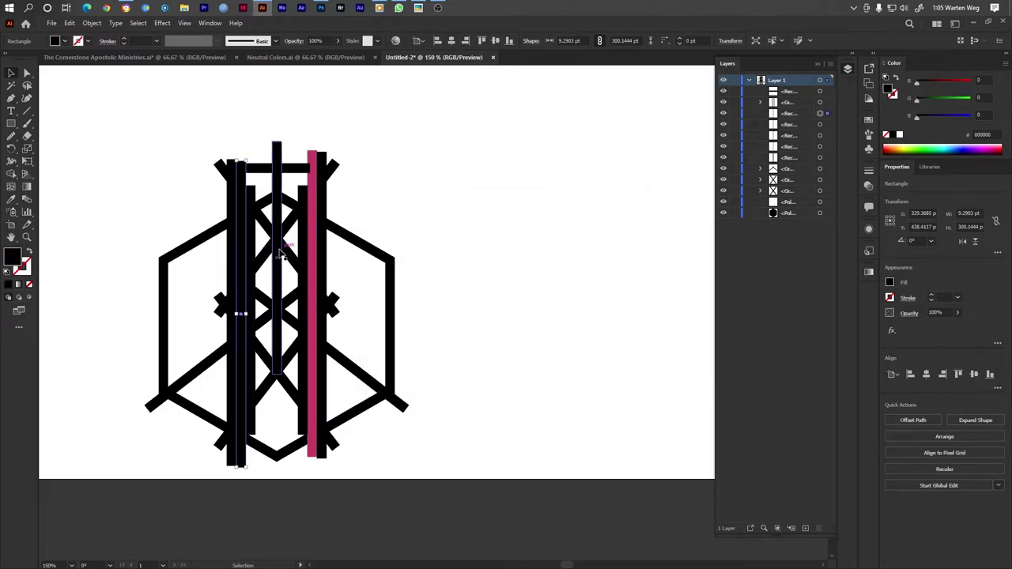
key("i")
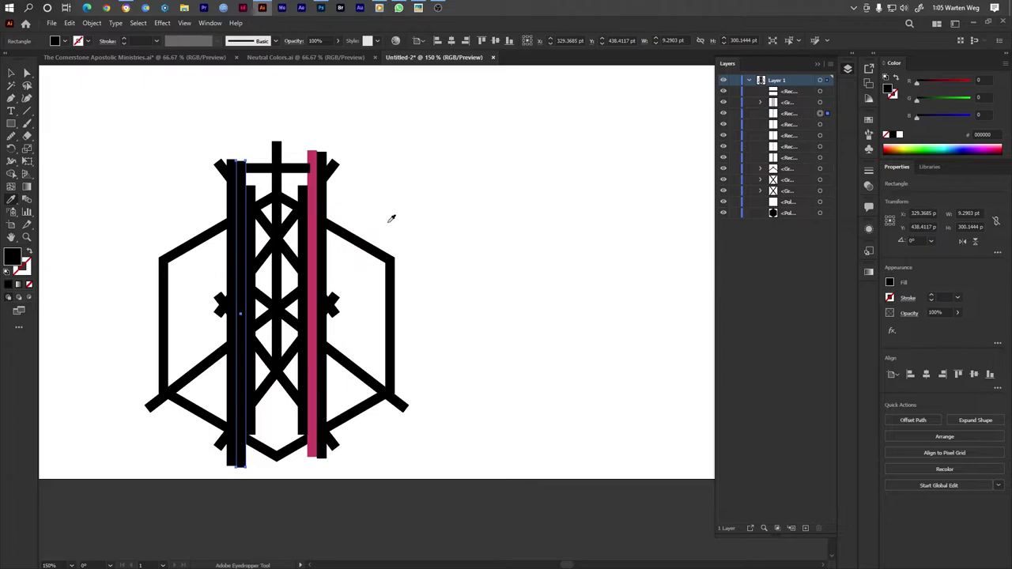
left_click(313, 236)
key("ctrl+shift+a")
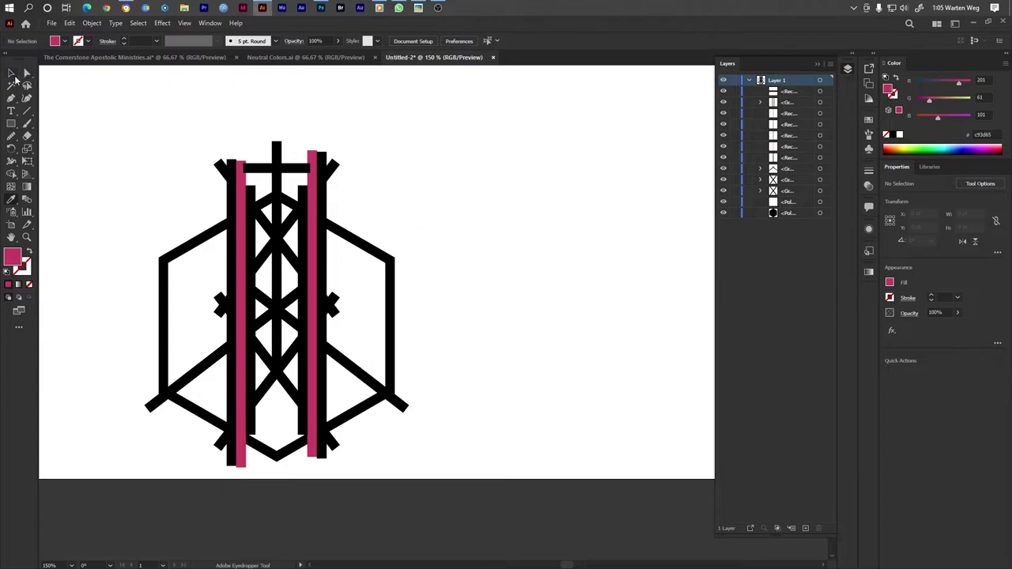
Step: Shorten the cross's top horizontal arm from both ends so it centres on the stem
left_click(12, 74)
scroll(270, 172, "up", 1)
scroll(270, 172, "up", 4)
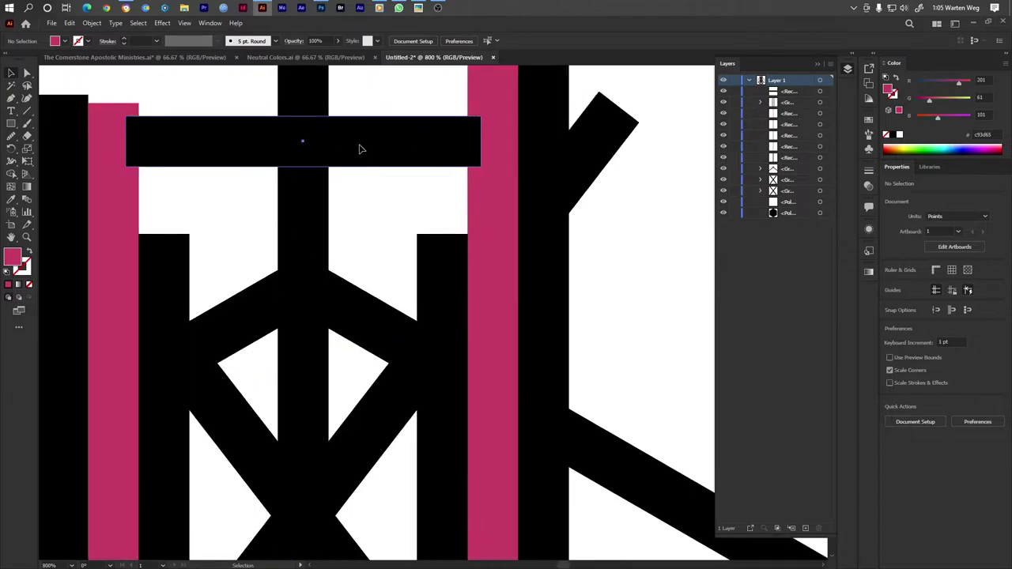
left_click(175, 149)
left_click_drag(125, 141, 141, 145)
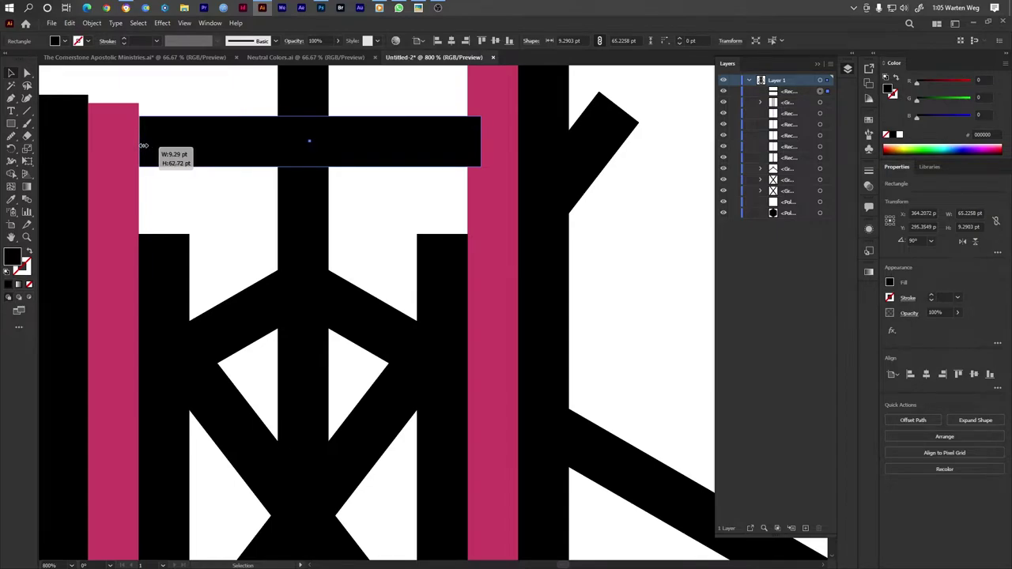
left_click_drag(140, 145, 190, 150)
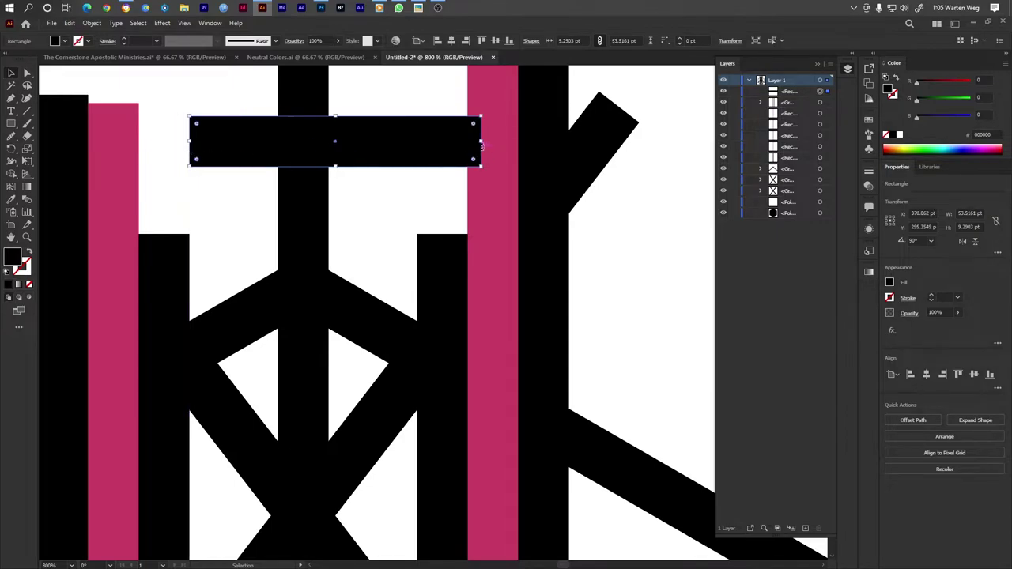
left_click_drag(481, 142, 399, 145)
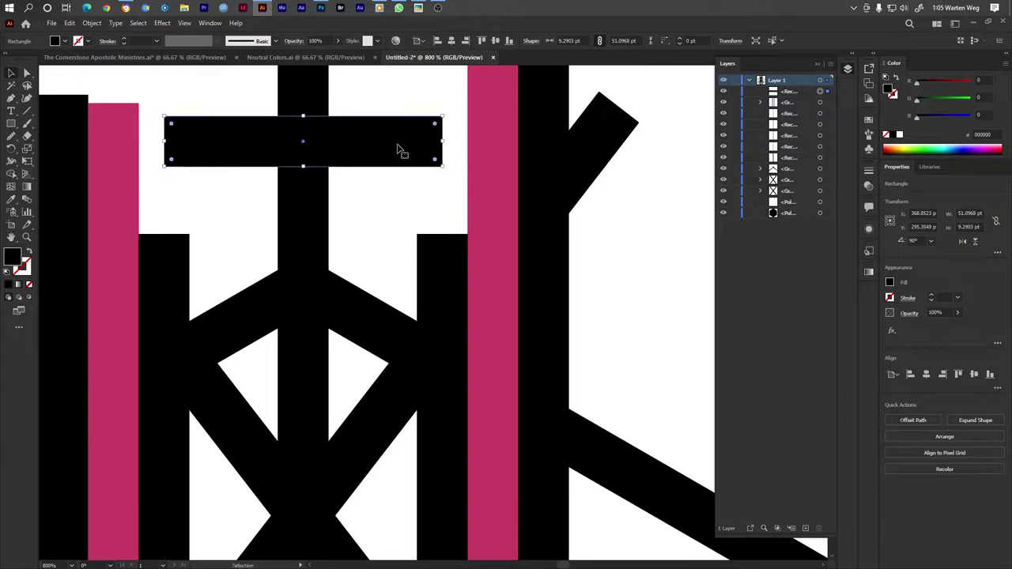
left_click(371, 198)
key("ctrl+0")
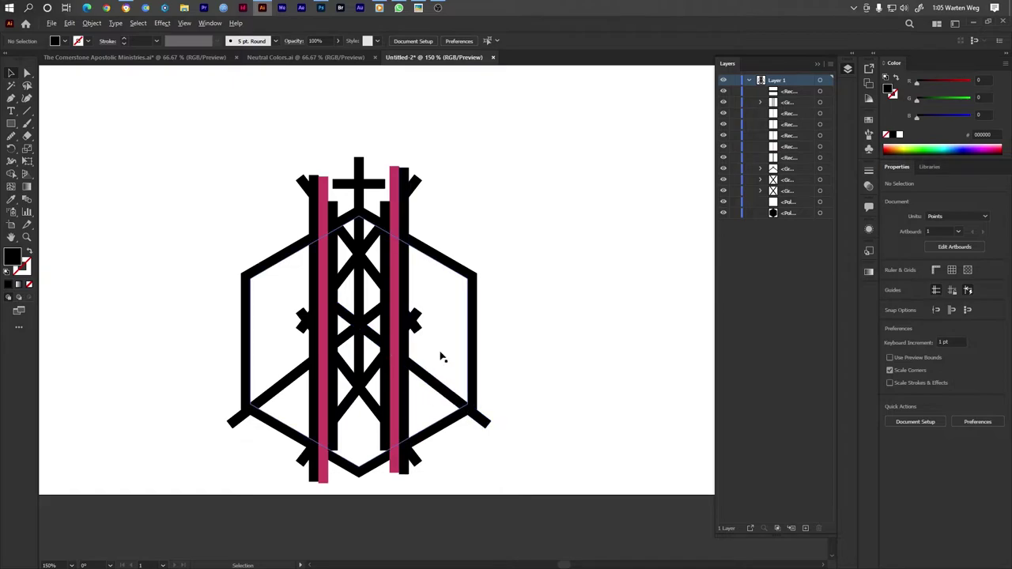
Step: Merge the two stacked hexagons into one compound path with Shape Builder
left_click(439, 333)
left_click_drag(453, 323, 451, 326)
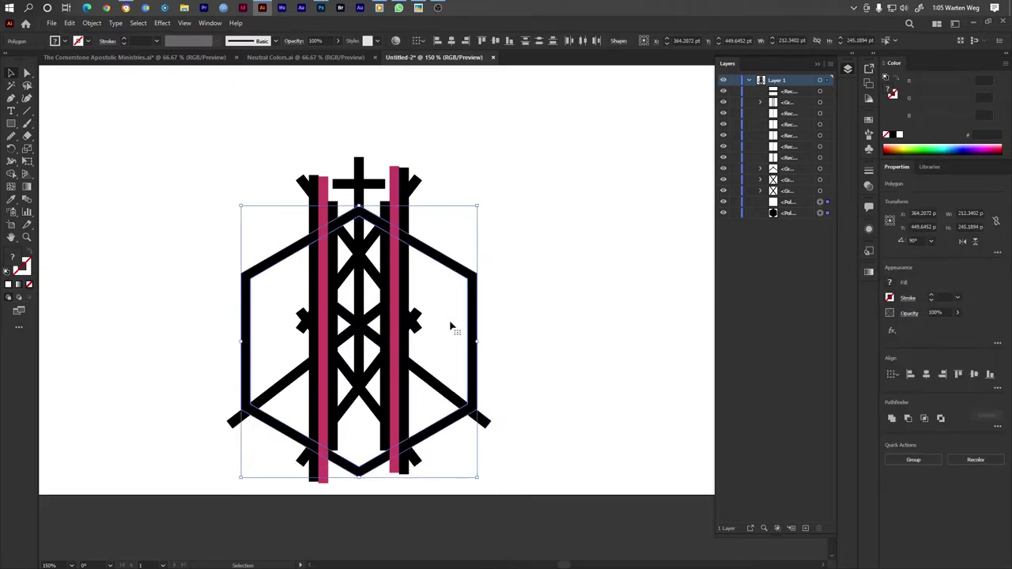
left_click(11, 173)
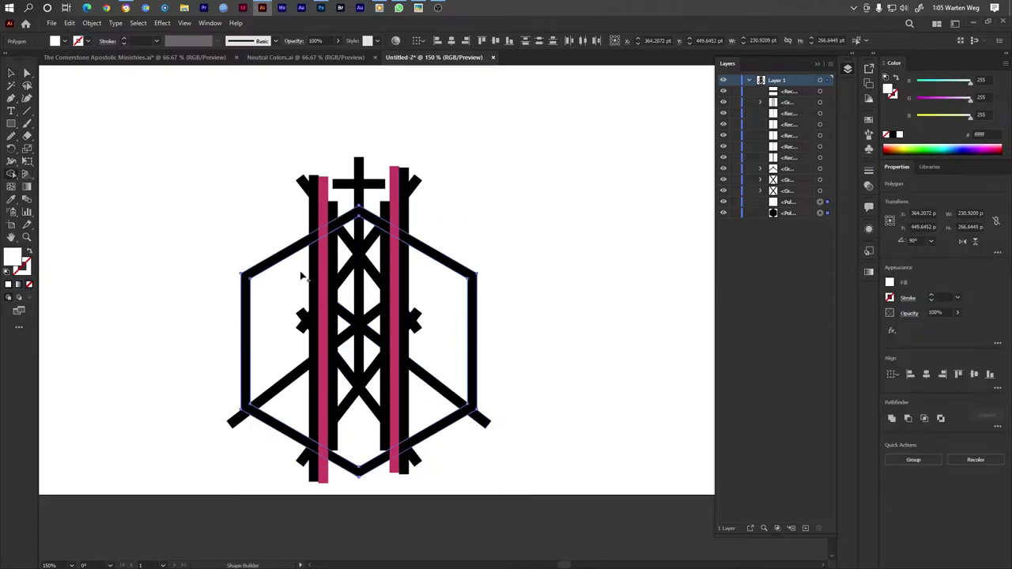
left_click_drag(299, 270, 439, 296)
left_click(440, 302)
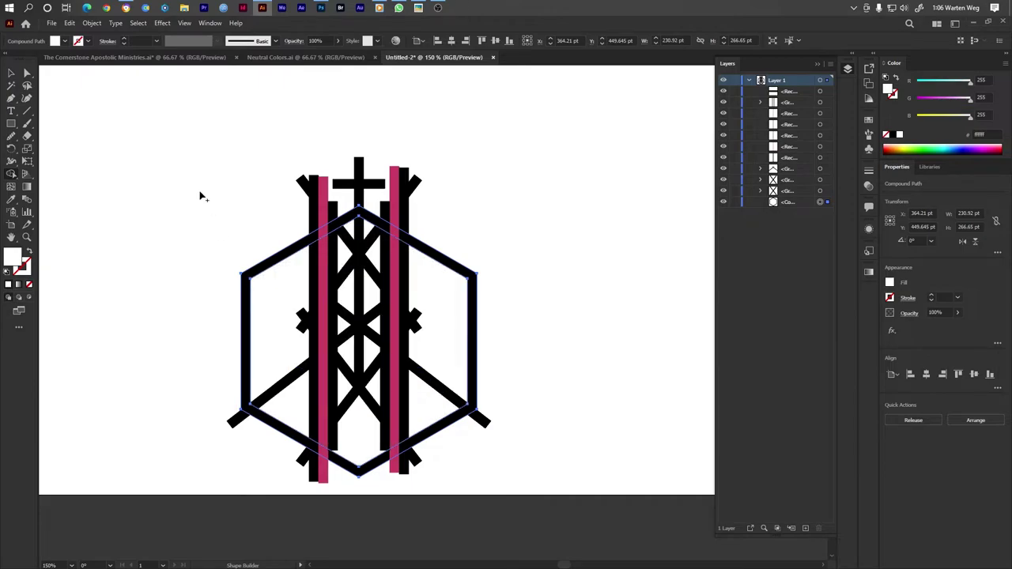
Step: Marquee-select all the logo artwork for shape building
key("v")
left_click_drag(176, 150, 555, 517)
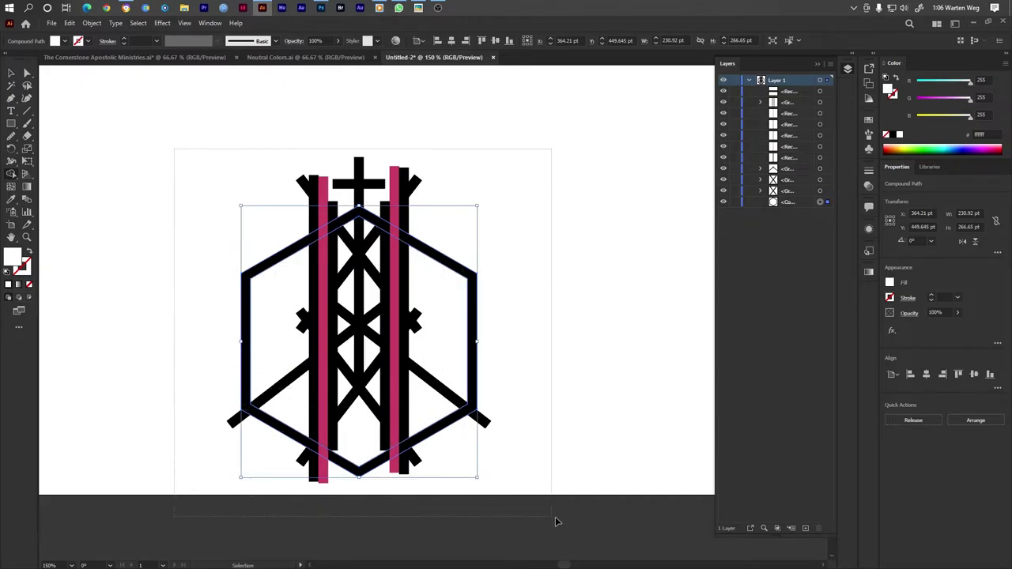
key("shift+m")
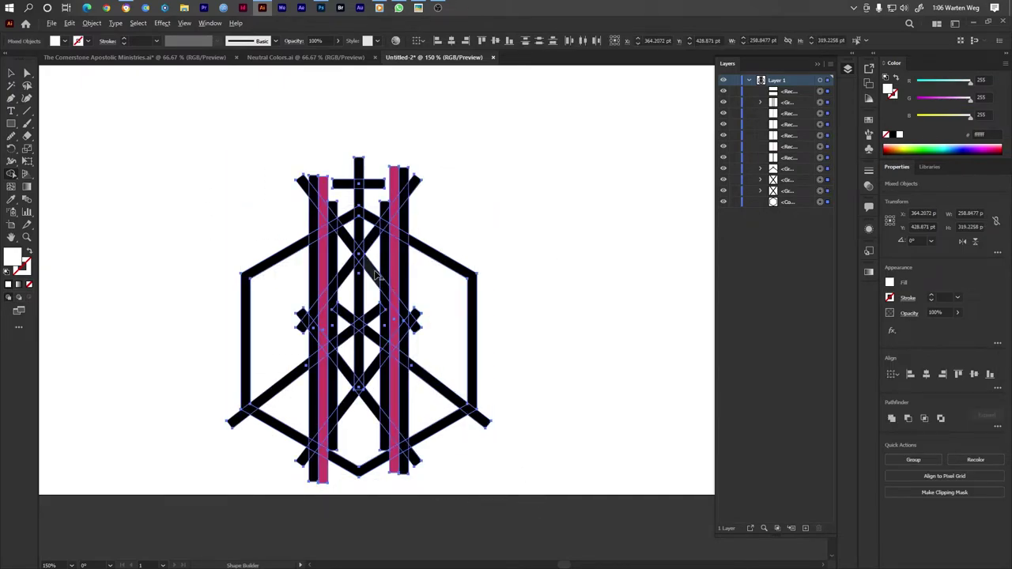
Step: Merge the cross with the central strip and diamond crossing using Shape Builder
scroll(375, 248, "down", 1)
scroll(375, 248, "right", 3)
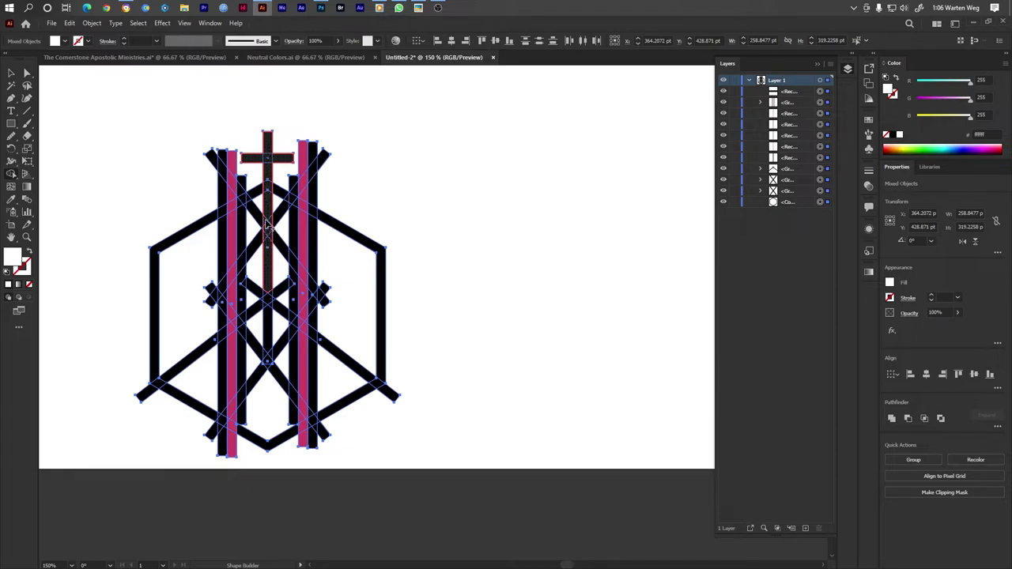
left_click(268, 287)
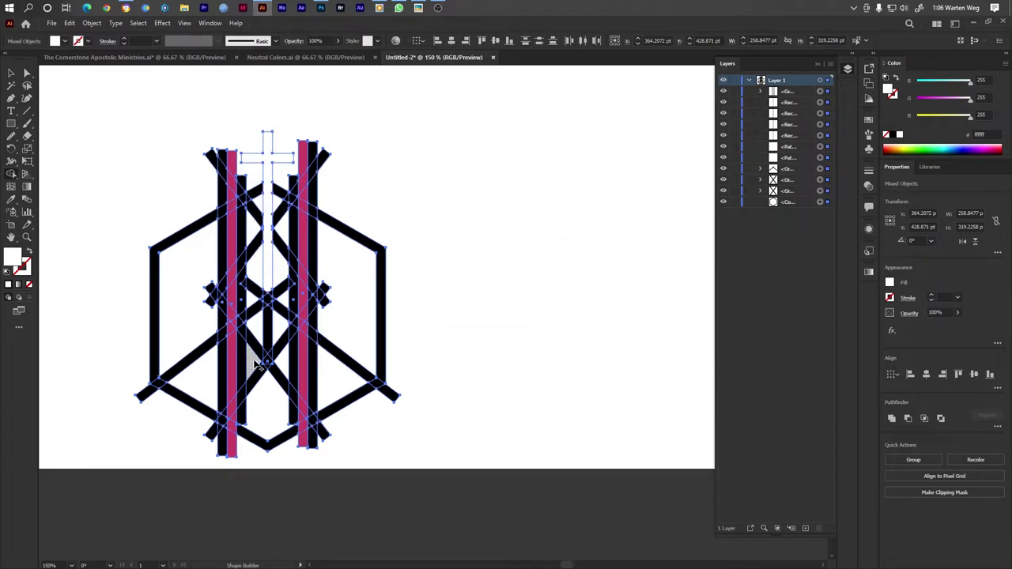
scroll(268, 286, "up", 1)
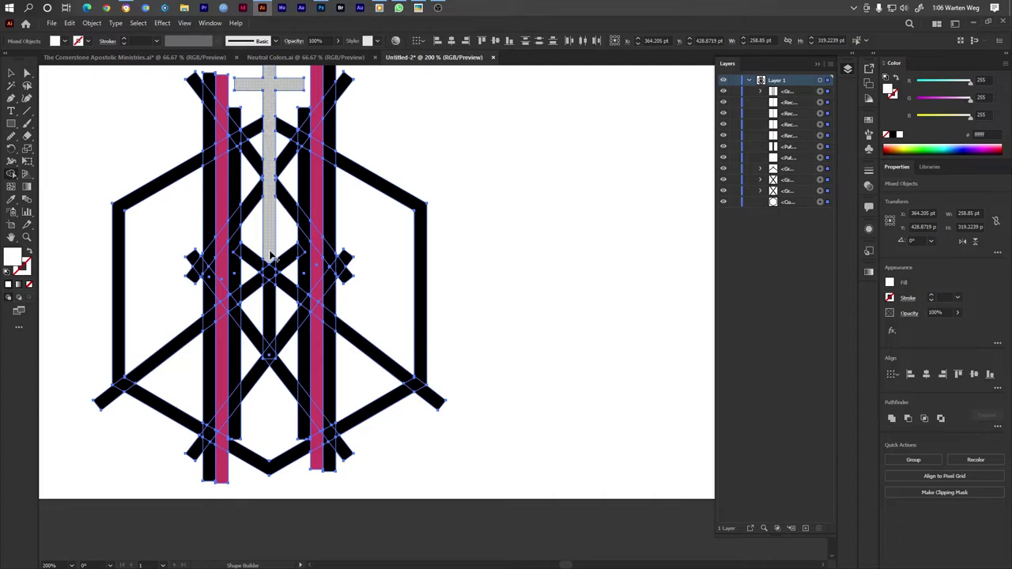
left_click_drag(237, 247, 279, 271)
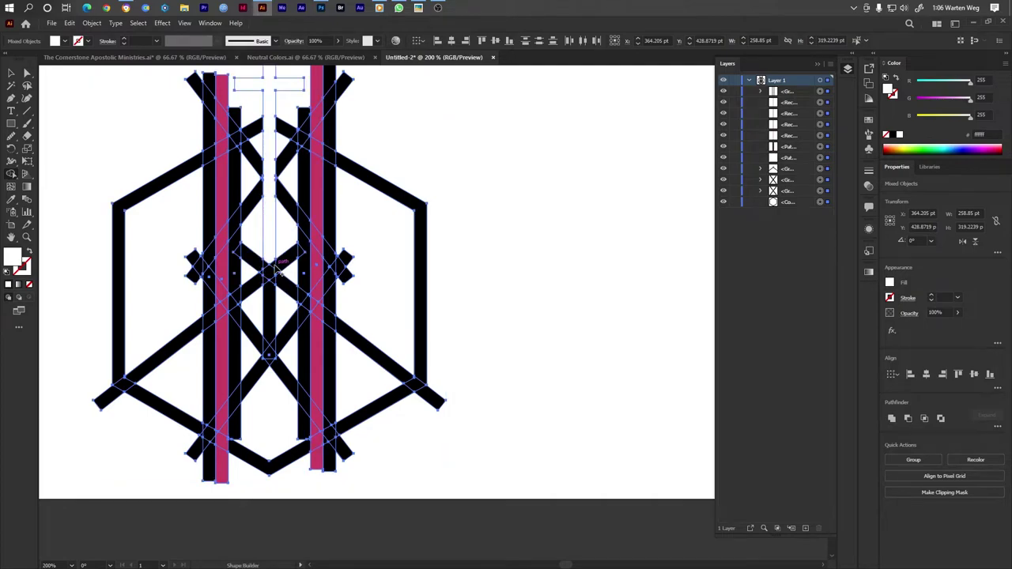
scroll(269, 272, "up", 4)
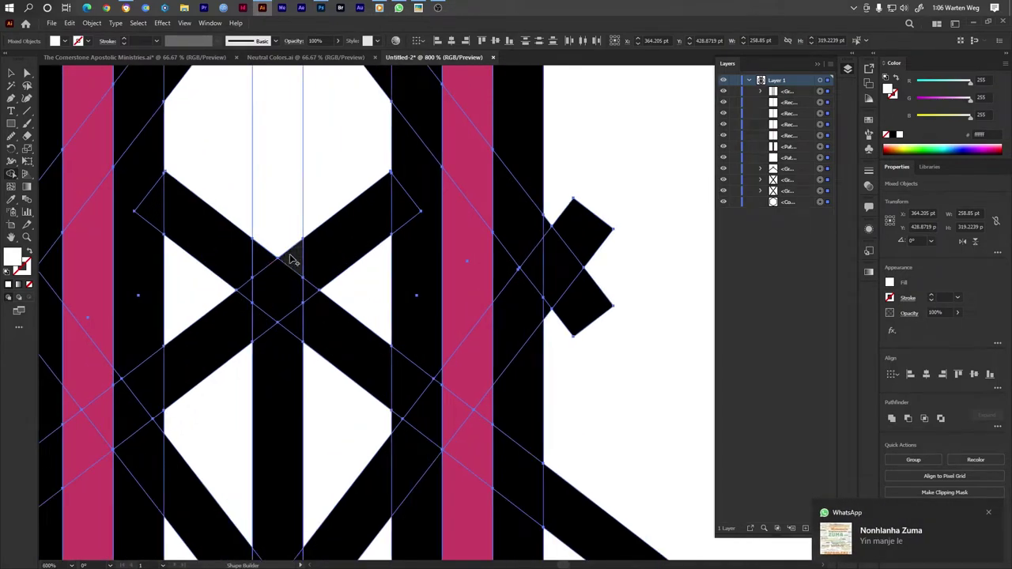
left_click_drag(286, 259, 290, 263)
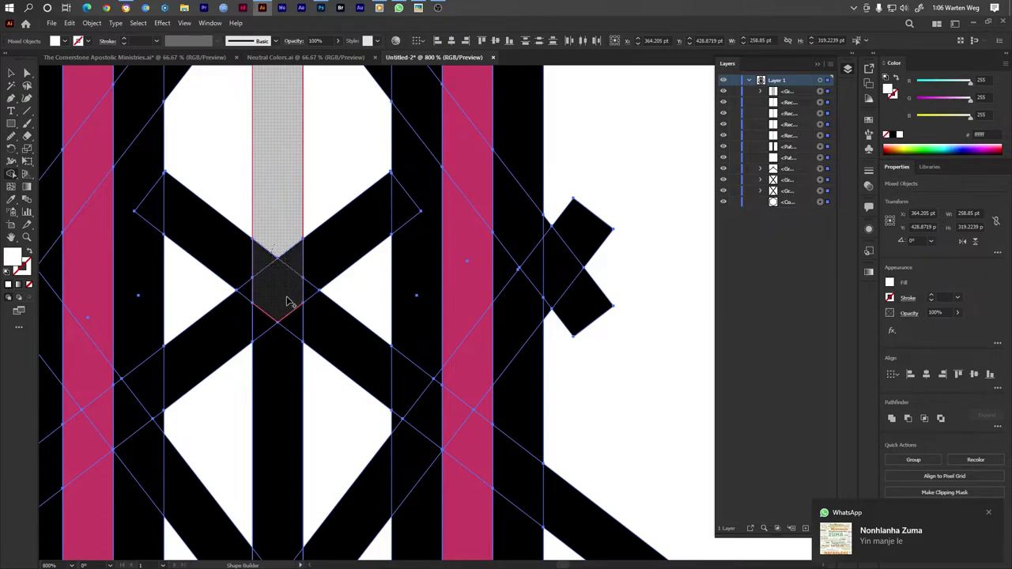
left_click_drag(289, 303, 268, 324)
Step: Fuse the top strip and both diagonal bands into the central merged shape
scroll(267, 325, "down", 3)
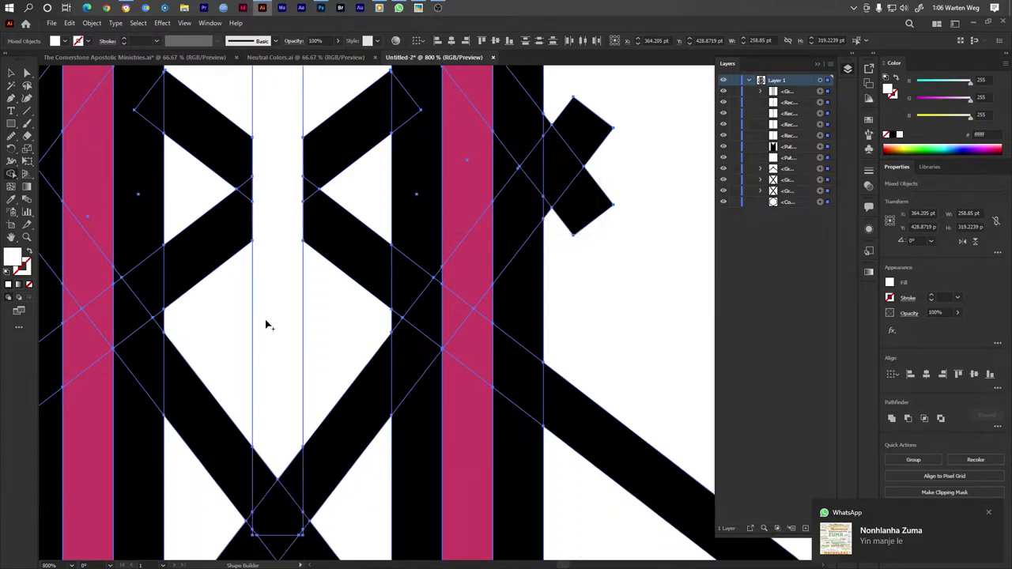
scroll(267, 325, "down", 1)
scroll(267, 323, "down", 5)
scroll(264, 320, "down", 2)
scroll(261, 308, "down", 2)
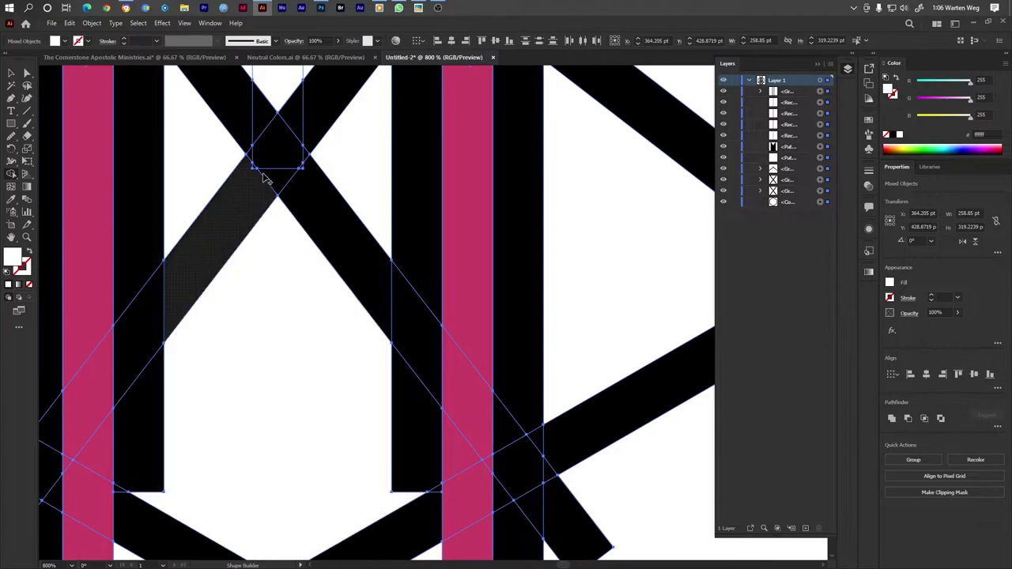
left_click_drag(277, 93, 290, 123)
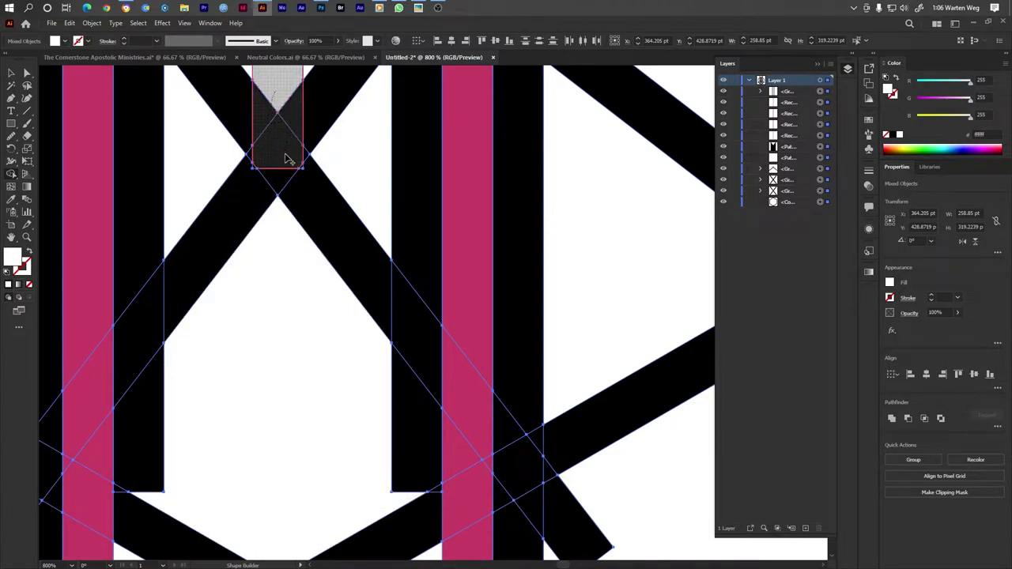
left_click_drag(306, 164, 263, 190)
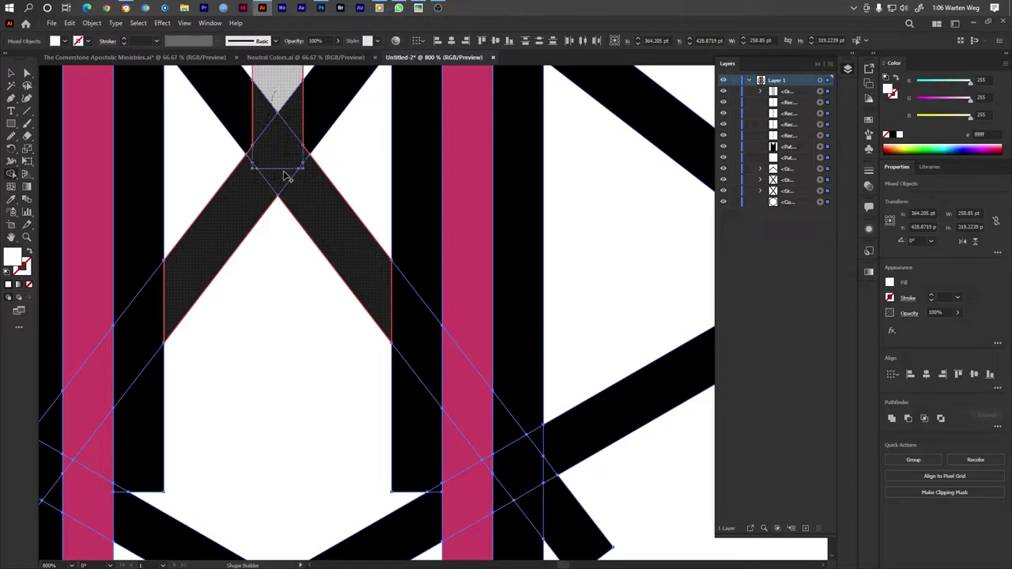
left_click_drag(290, 180, 289, 176)
scroll(289, 176, "down", 3)
scroll(285, 190, "down", 1)
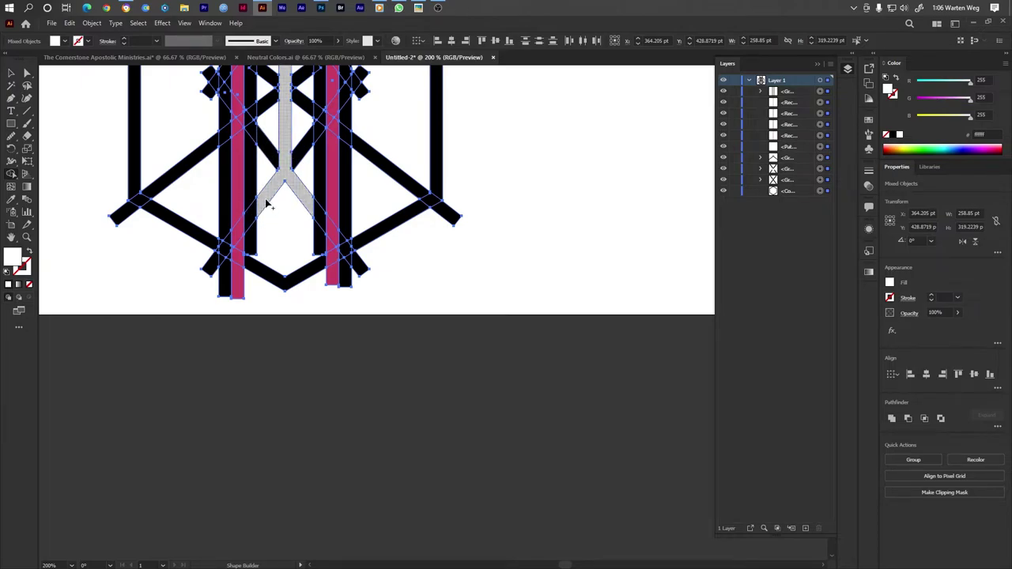
Step: Merge the white Y-shaped centre and the lower bands with the pink-bar overlaps
left_click(227, 251, "alt")
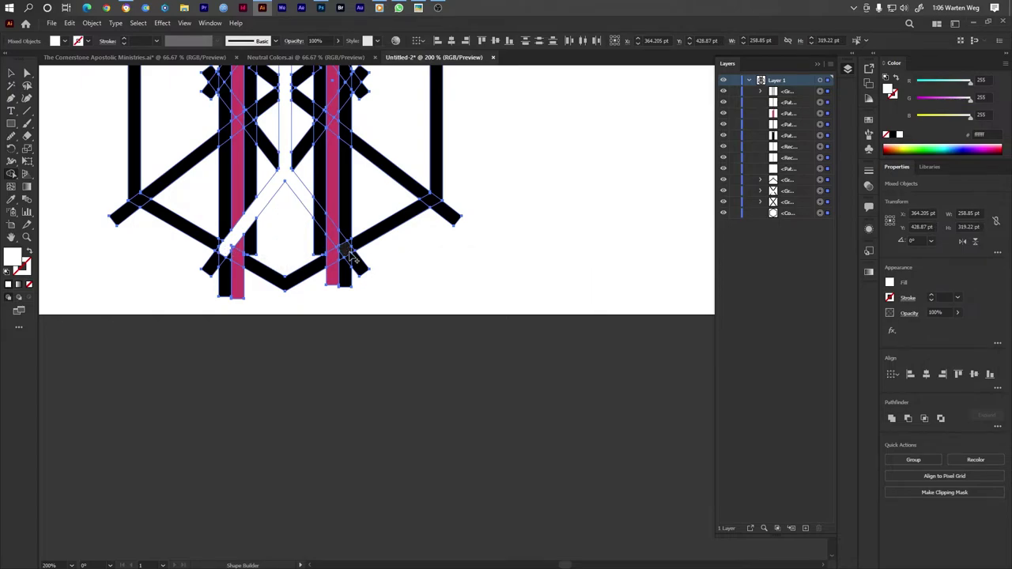
left_click(320, 218, "alt")
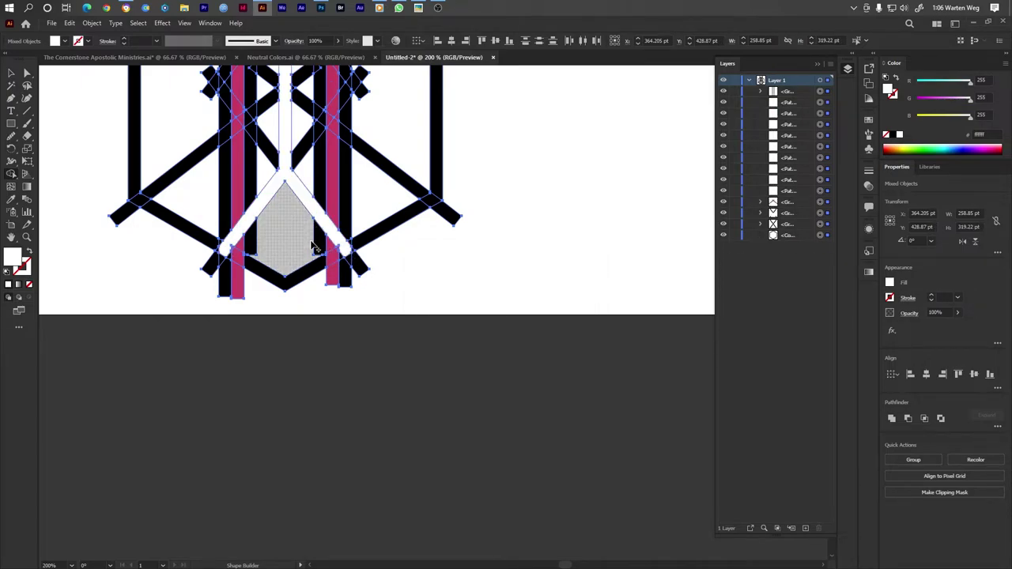
scroll(292, 272, "up", 3)
scroll(376, 251, "up", 2)
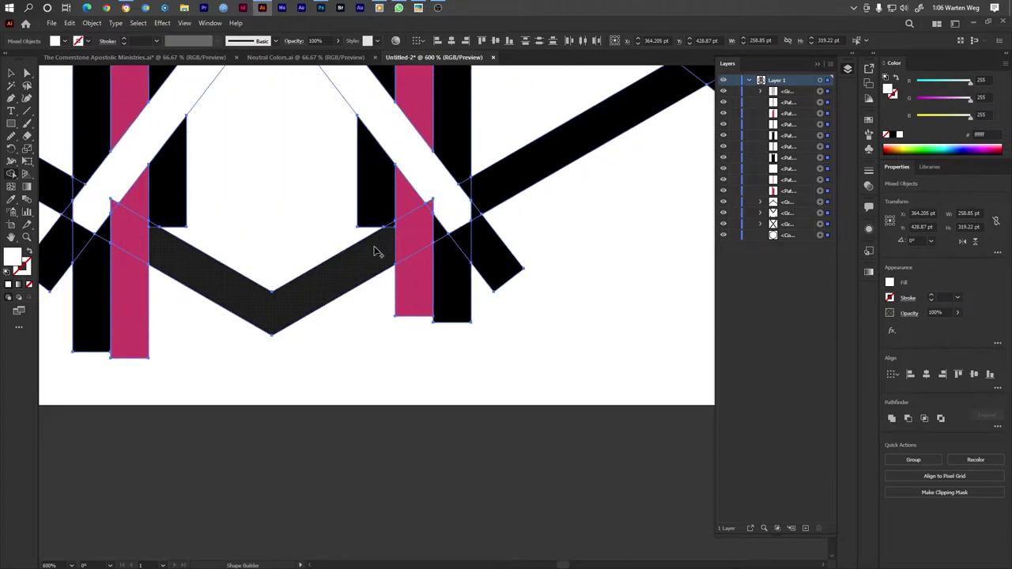
mouse_move(414, 230)
left_mouse_down()
mouse_move(446, 223)
mouse_move(470, 196)
mouse_move(479, 212)
mouse_move(474, 198)
left_mouse_up()
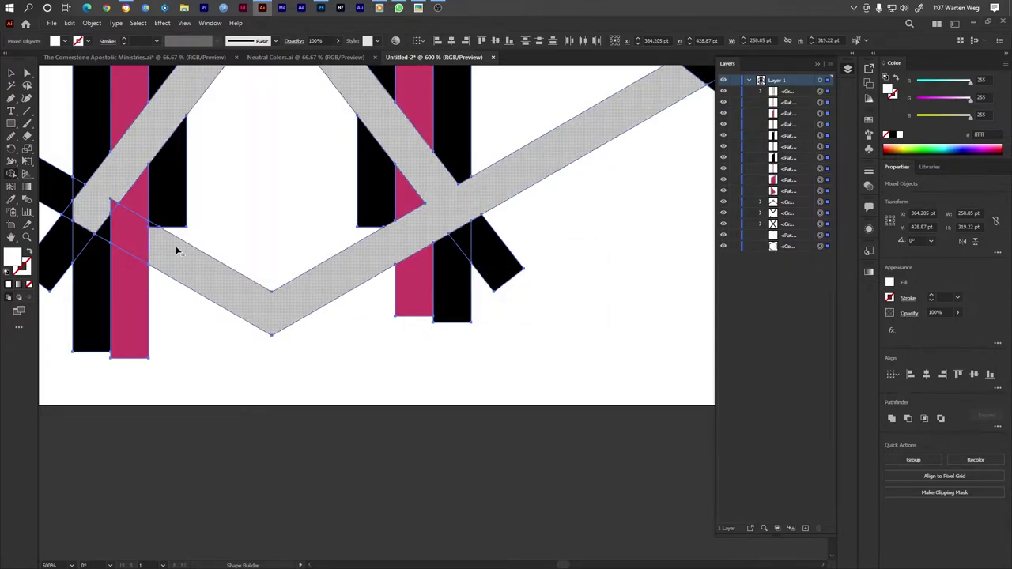
left_click_drag(129, 208, 472, 259)
mouse_move(510, 305)
left_mouse_down()
mouse_move(450, 286)
mouse_move(421, 247)
mouse_move(386, 239)
left_mouse_up()
Step: Merge the white Y shape with its black bar and join the left white bands and strip
key("ctrl+minus")
key("ctrl+minus")
key("ctrl+minus")
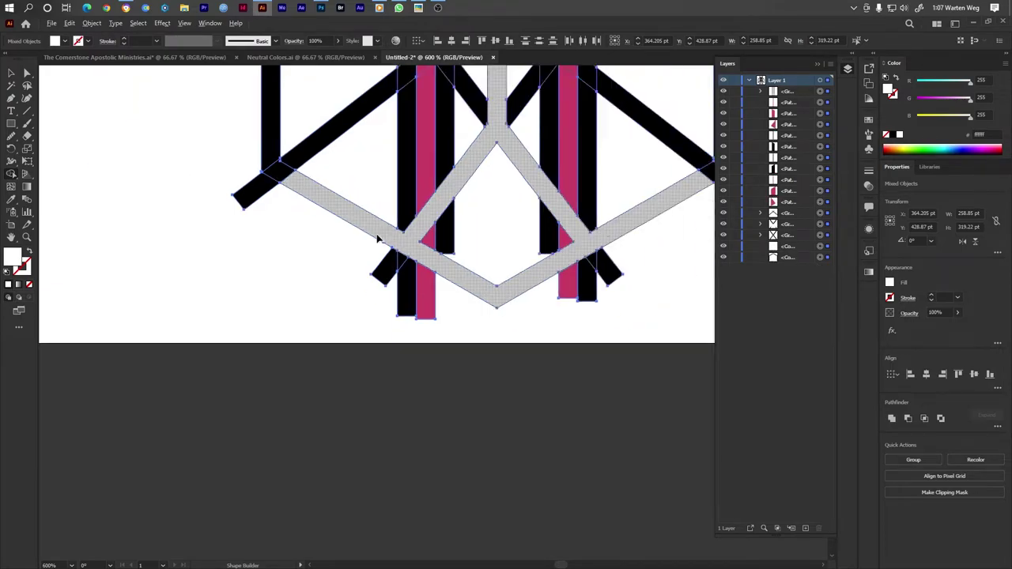
key("ctrl+minus")
key("ctrl+minus")
scroll(479, 188, "up", 4)
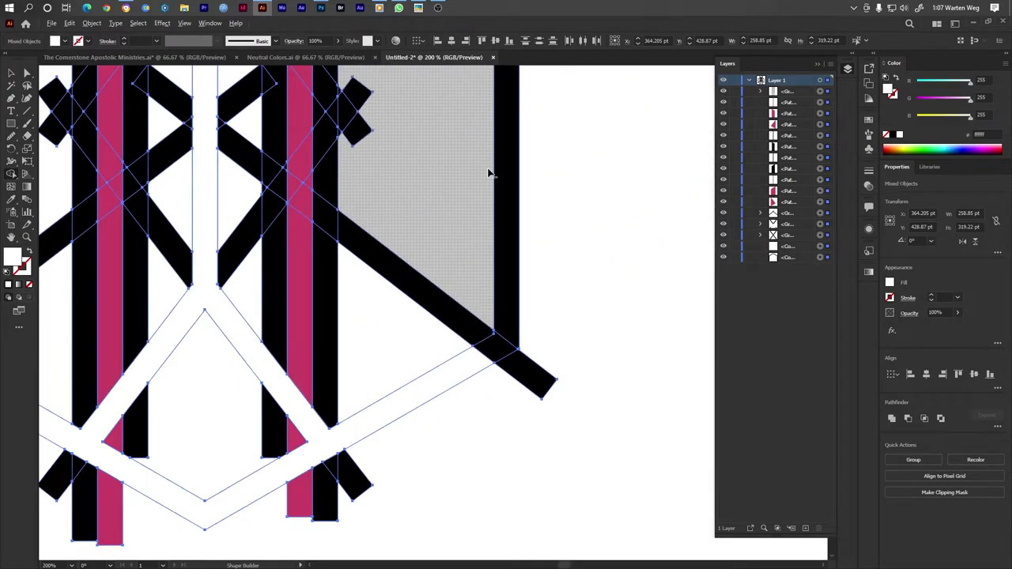
left_click_drag(485, 360, 508, 324)
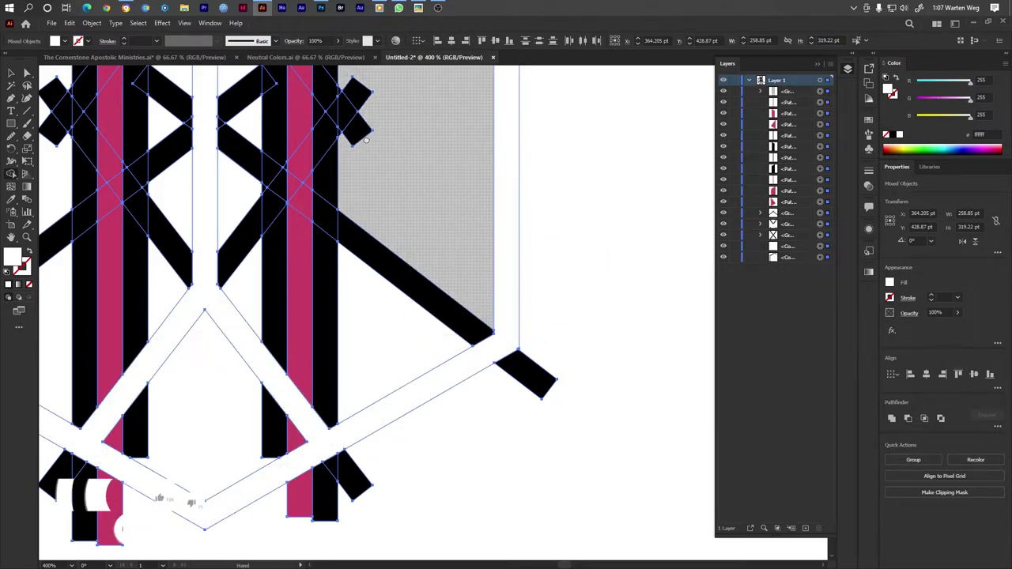
left_click_drag(444, 156, 525, 484)
mouse_move(409, 242)
left_mouse_down()
mouse_move(469, 296)
mouse_move(527, 219)
left_mouse_up()
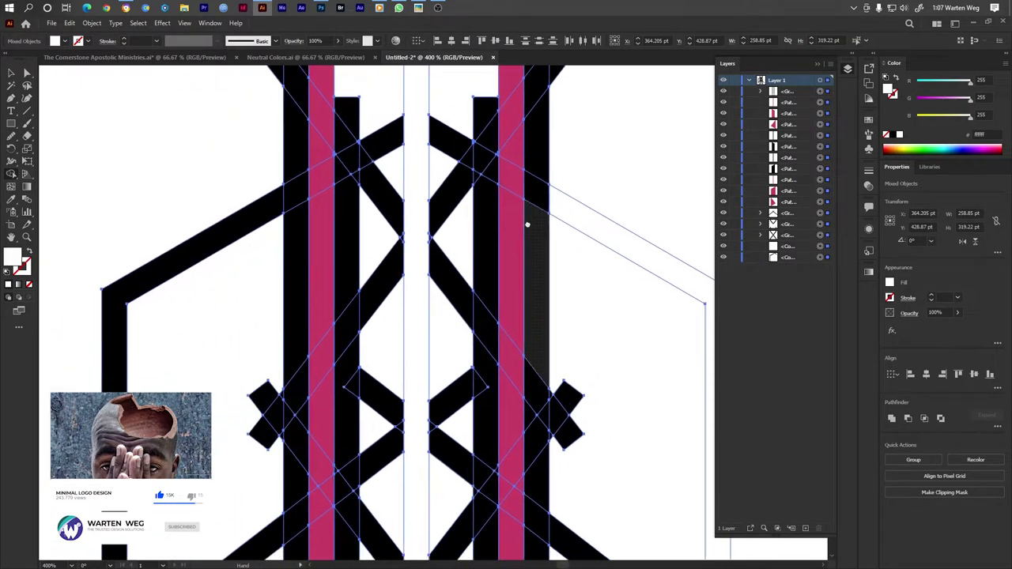
left_click_drag(284, 229, 350, 140)
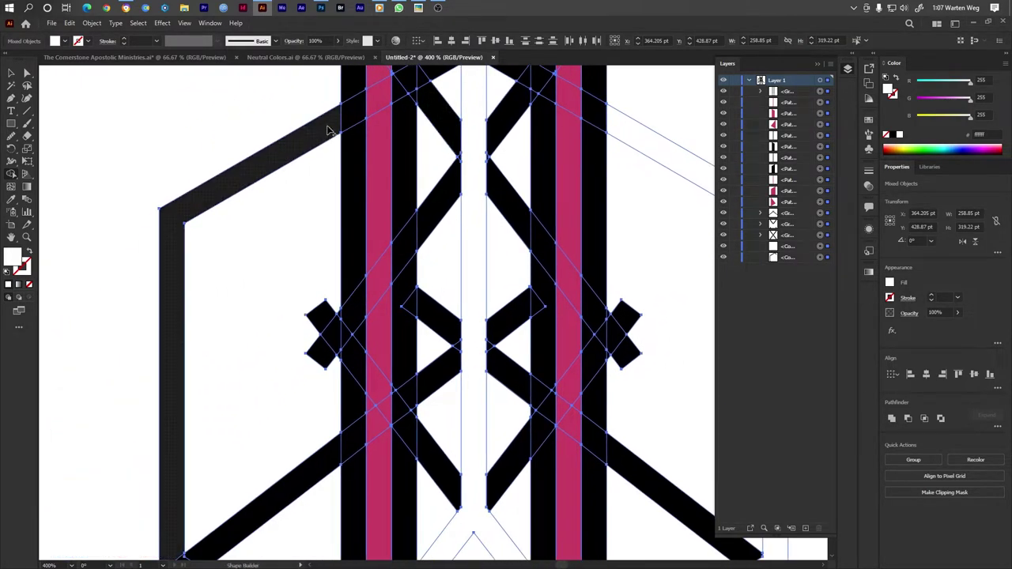
scroll(249, 169, "down", 3)
scroll(261, 237, "down", 3)
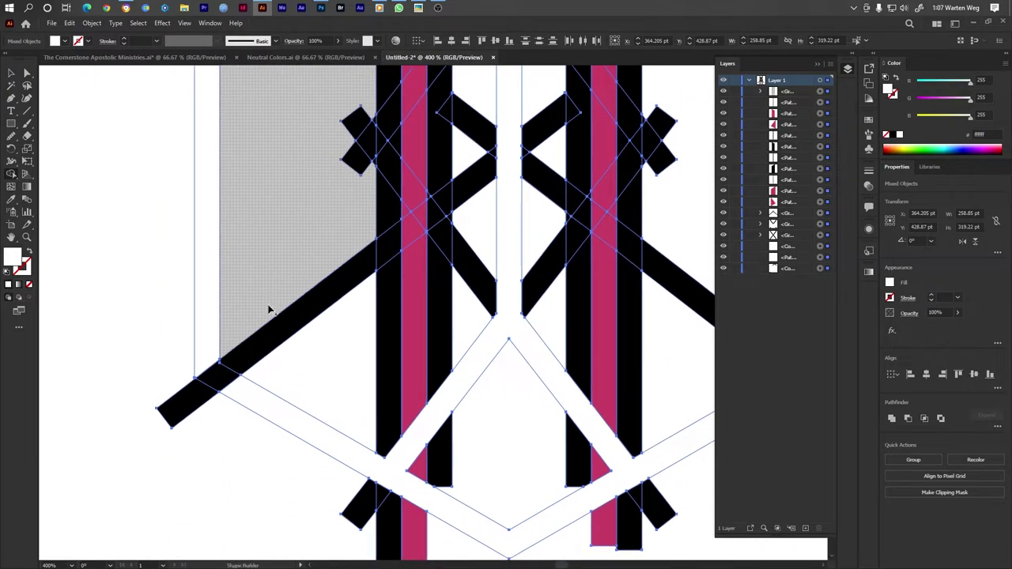
left_click_drag(212, 366, 203, 356)
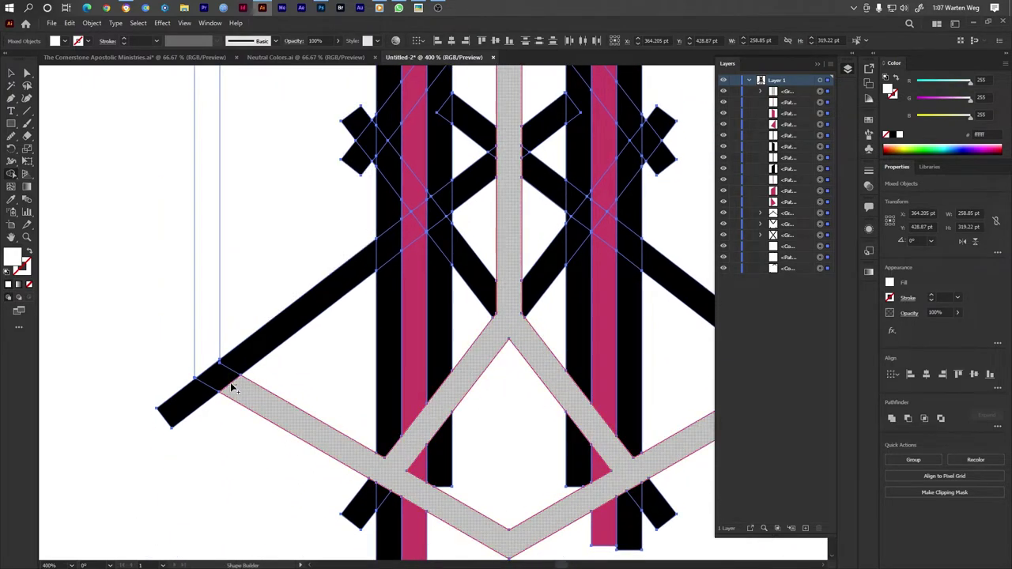
Step: Delete the dark tabs, lower-middle strips, diagonal piece and small leftover diamond
left_click(181, 407, "alt")
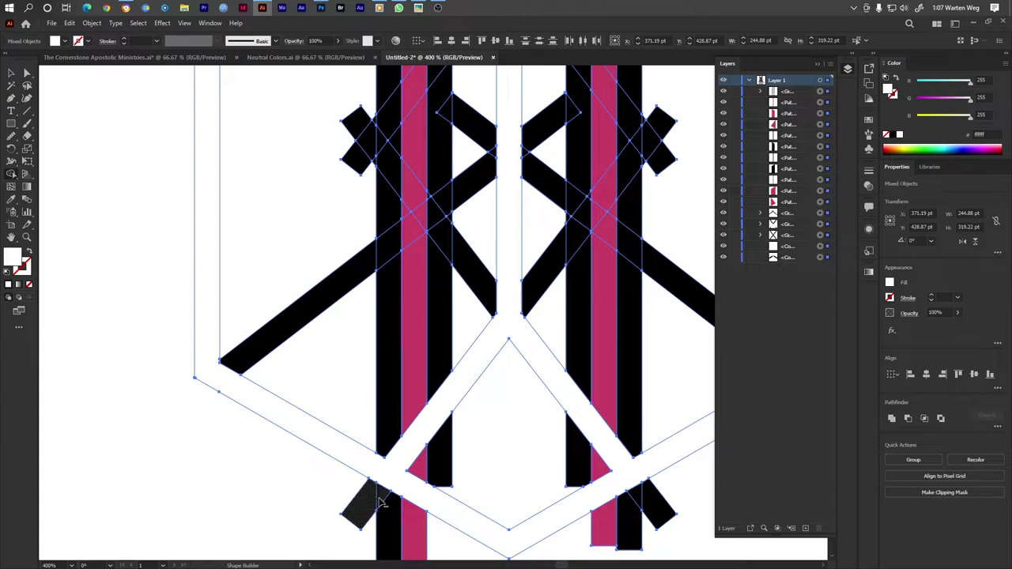
left_click(400, 525, "alt")
scroll(398, 354, "down", 3)
scroll(397, 353, "right", 3)
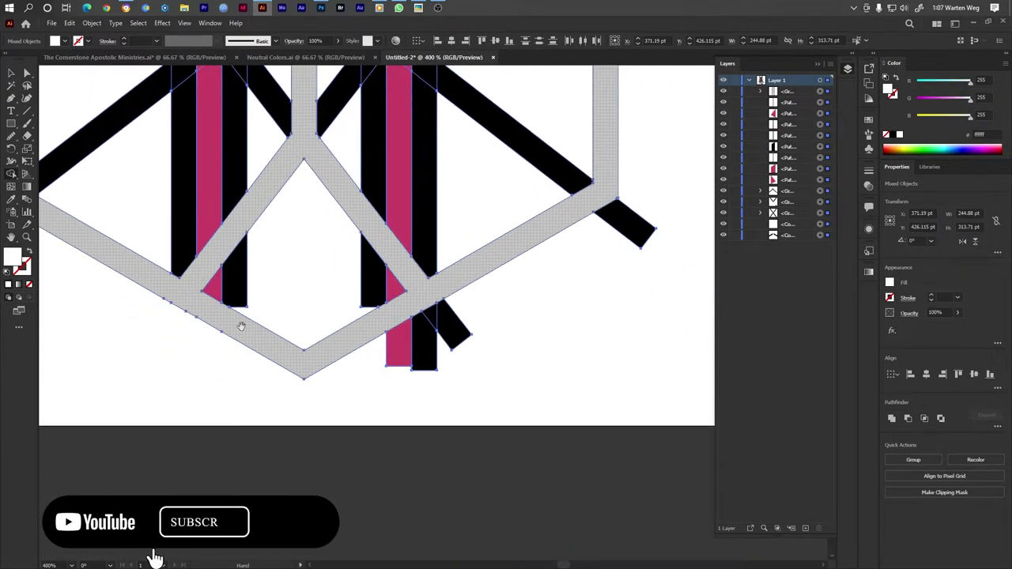
left_click_drag(396, 349, 454, 328)
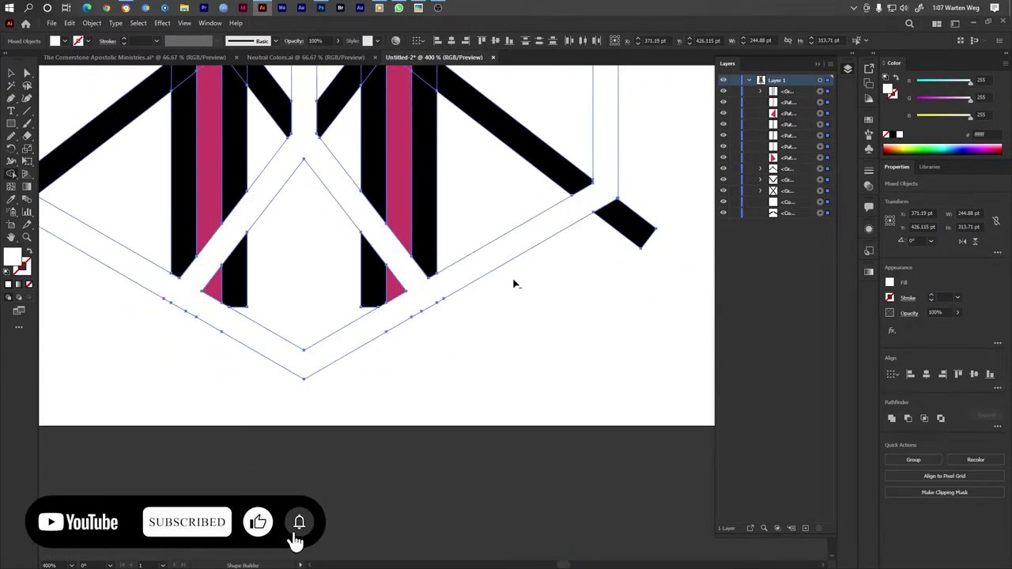
left_click(630, 225, "alt")
scroll(493, 260, "down", 3, "alt")
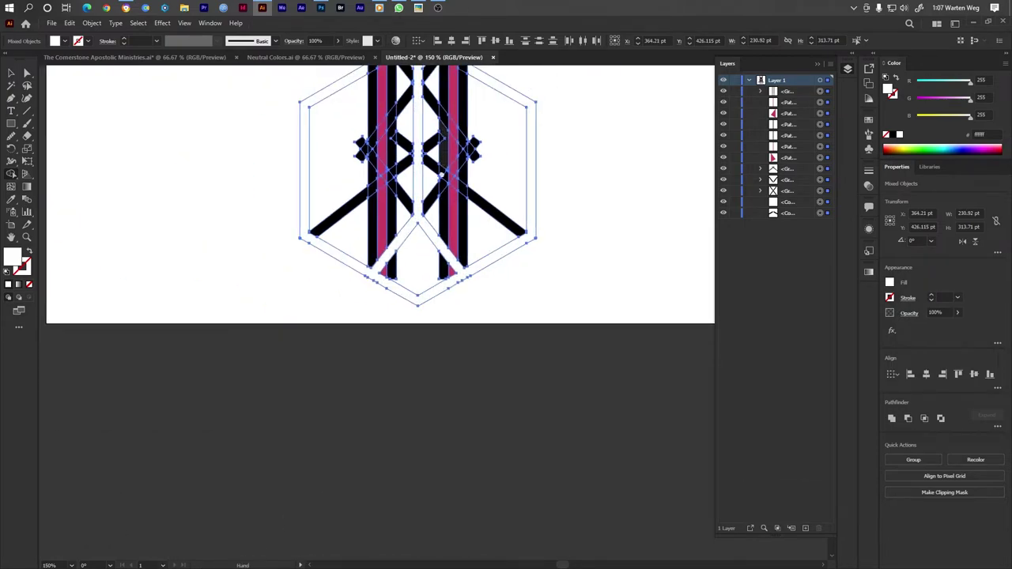
Step: Merge the frame region beside the left bar into white frame and cross shapes
left_click_drag(445, 155, 397, 330)
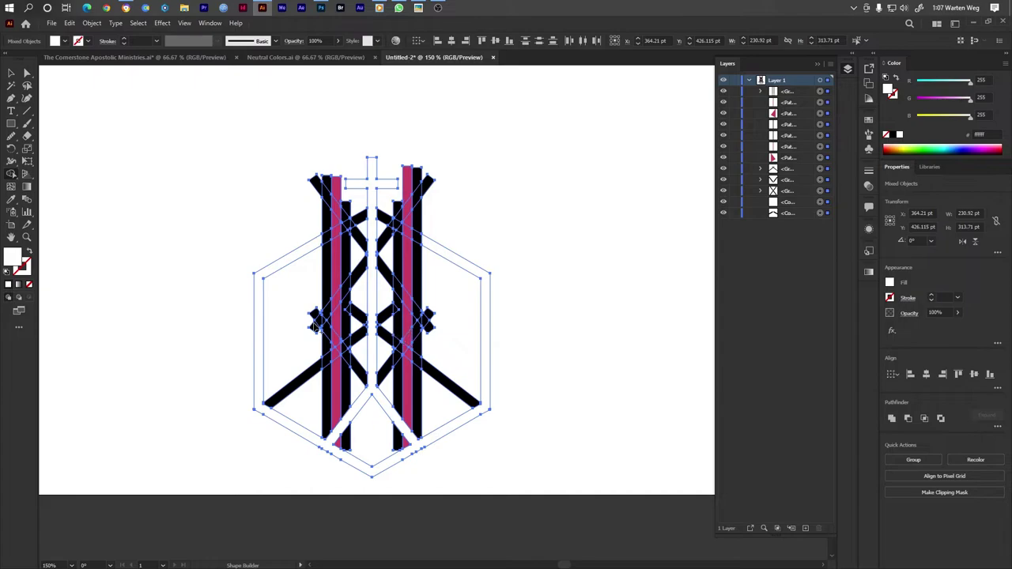
scroll(305, 324, "up", 2)
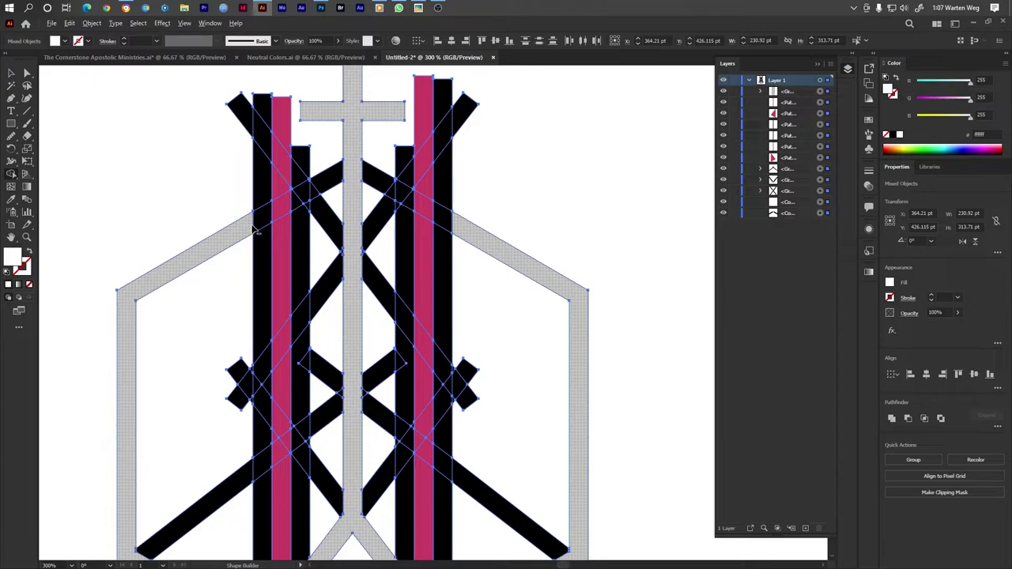
left_click(255, 230)
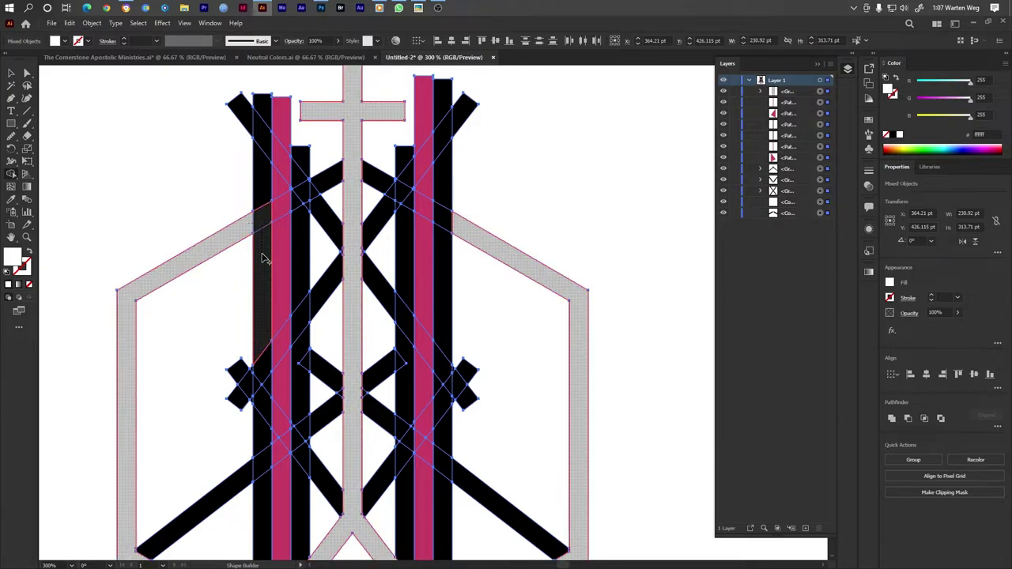
left_click_drag(264, 259, 264, 258)
Step: Extend the white frame across the left bar and merge the stripe area up to the X
left_click_drag(270, 428, 274, 353)
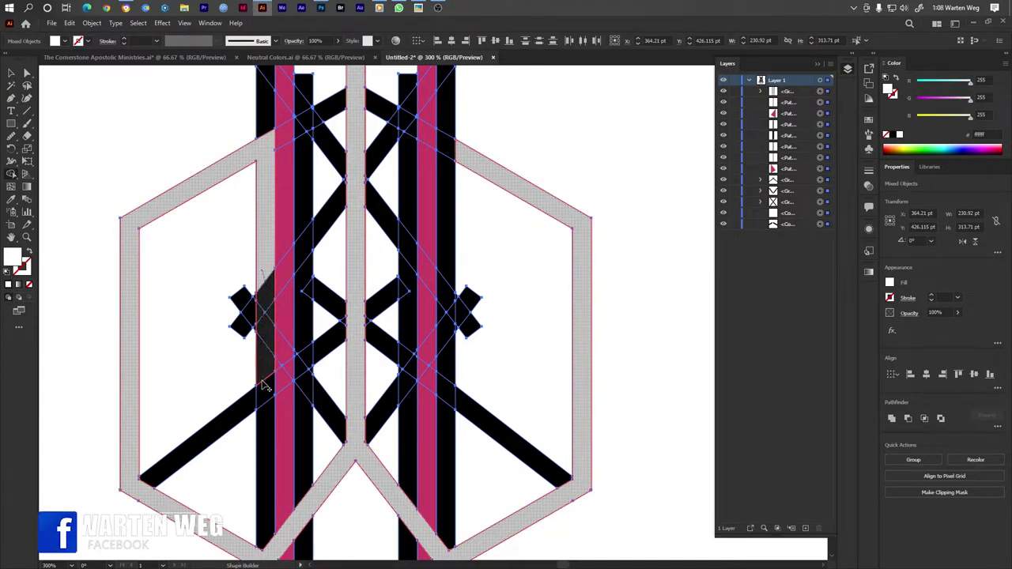
left_click_drag(265, 389, 265, 390)
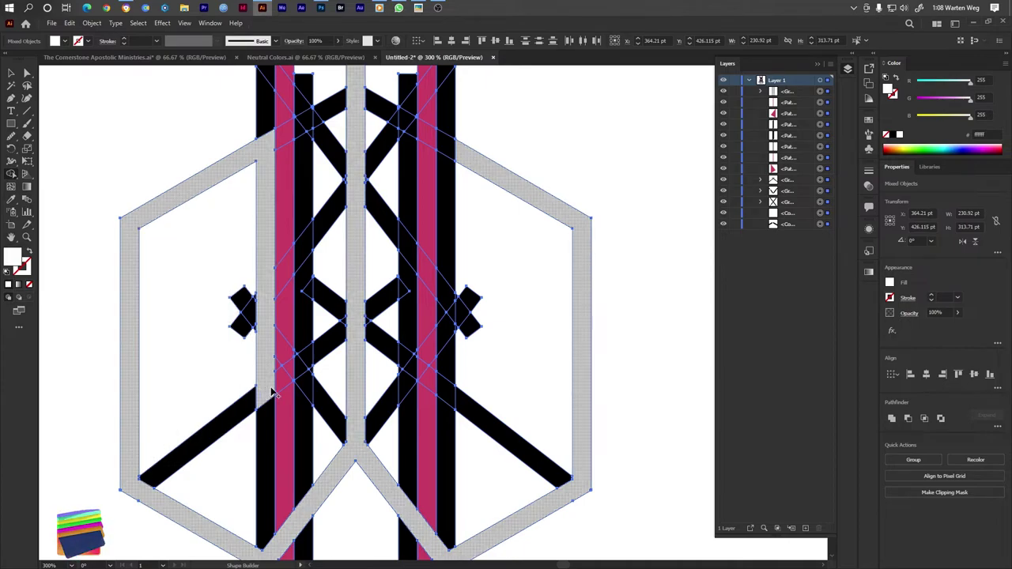
left_click_drag(264, 389, 307, 362)
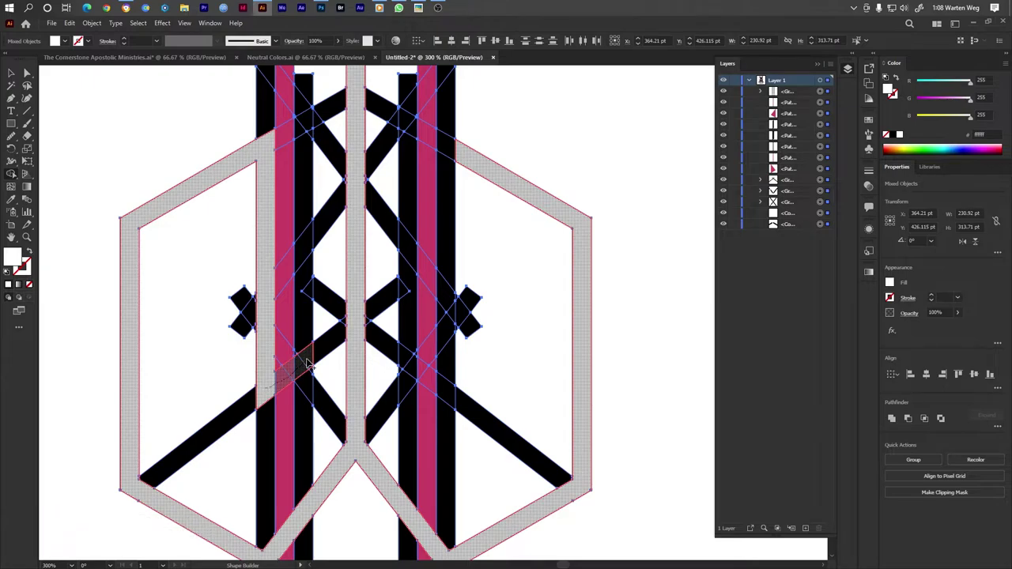
left_click_drag(307, 362, 308, 362)
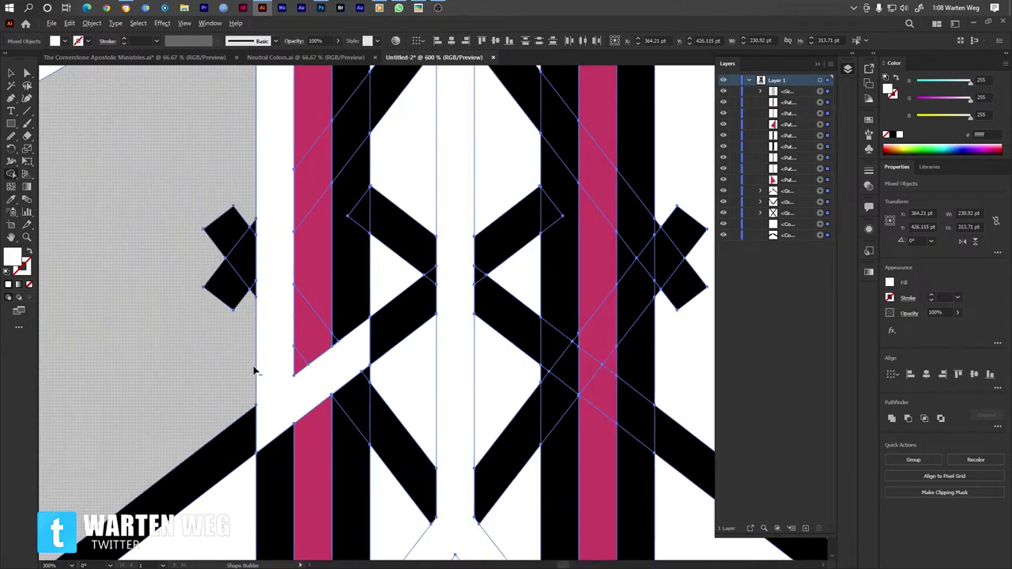
scroll(252, 367, "up", 2)
mouse_move(222, 499)
left_mouse_down()
mouse_move(247, 232)
mouse_move(251, 296)
left_mouse_up()
scroll(180, 358, "down", 4)
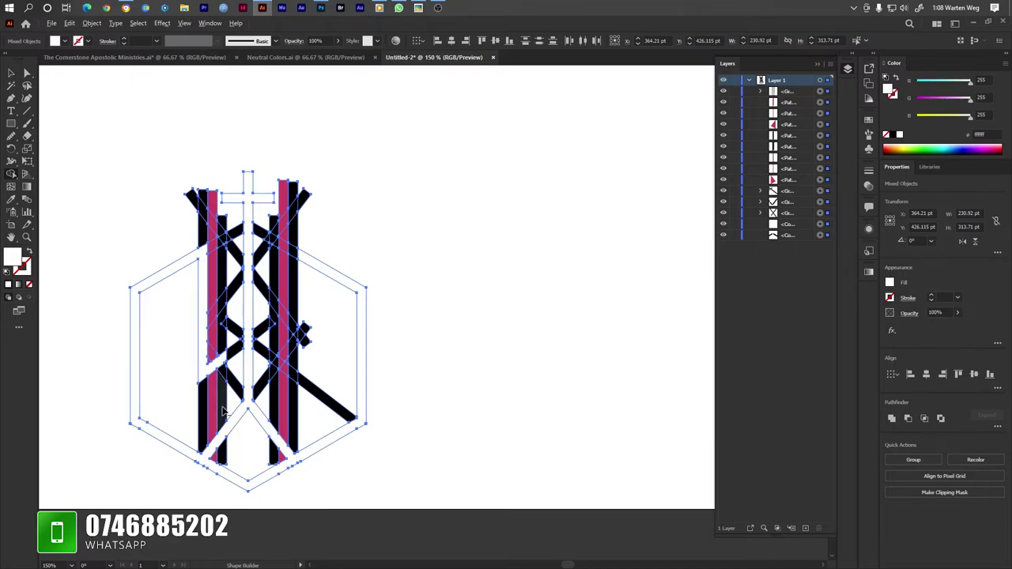
Step: Merge the left stripe band, left diagonal, top-left diamond and black triangle into the frame
scroll(223, 407, "up", 4)
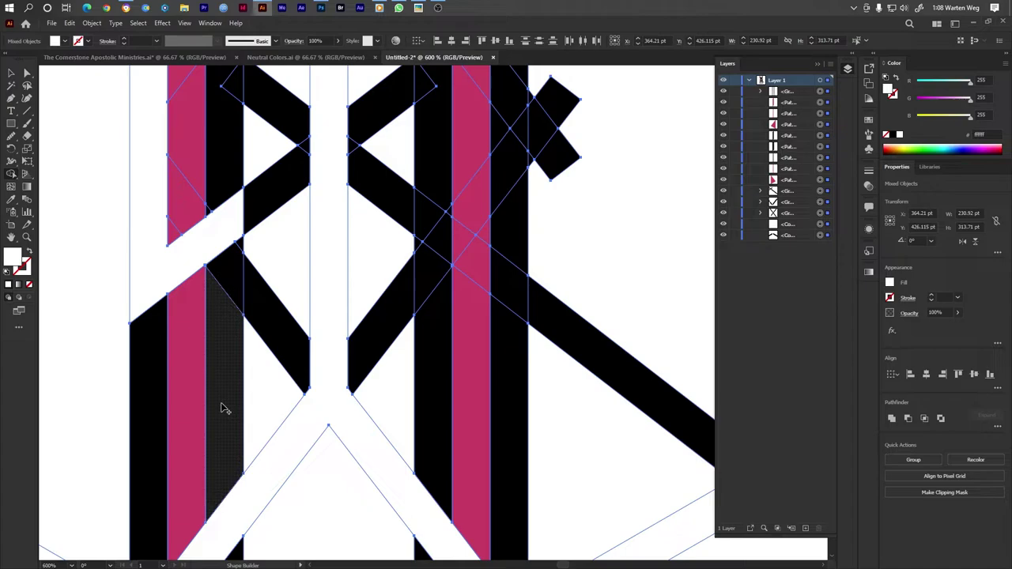
left_click(223, 407)
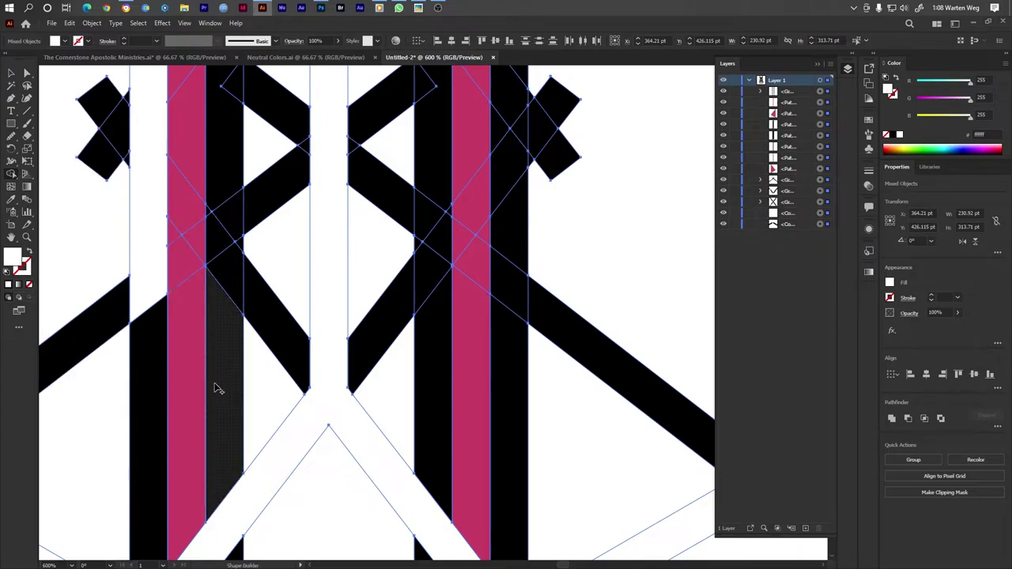
left_click(101, 320)
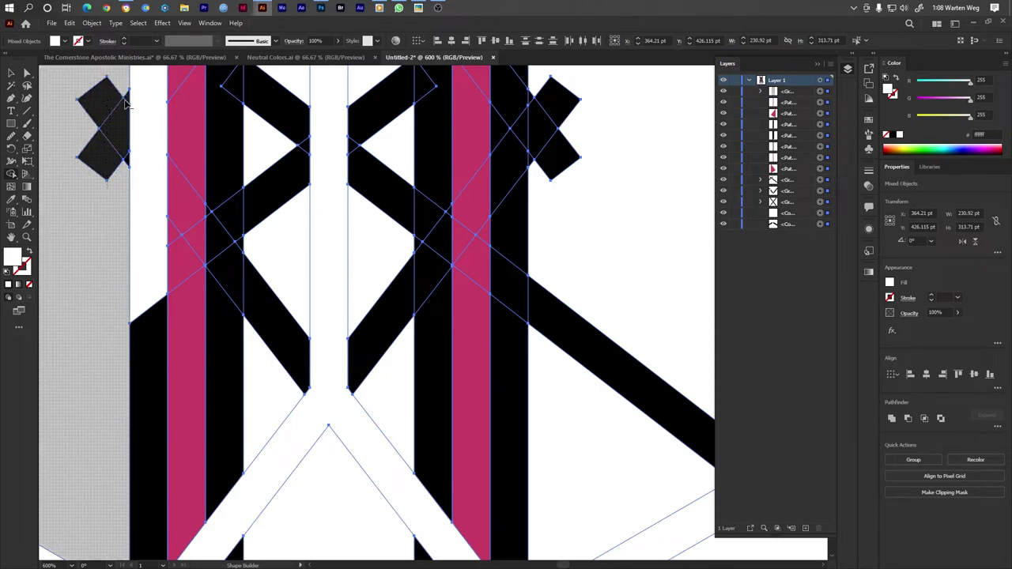
left_click(127, 164)
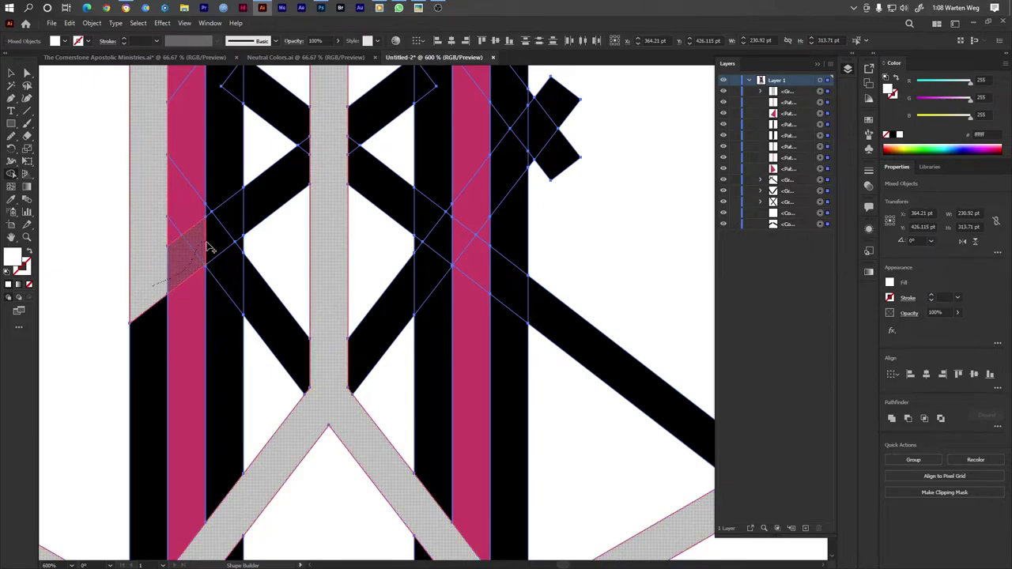
left_click_drag(209, 247, 214, 246)
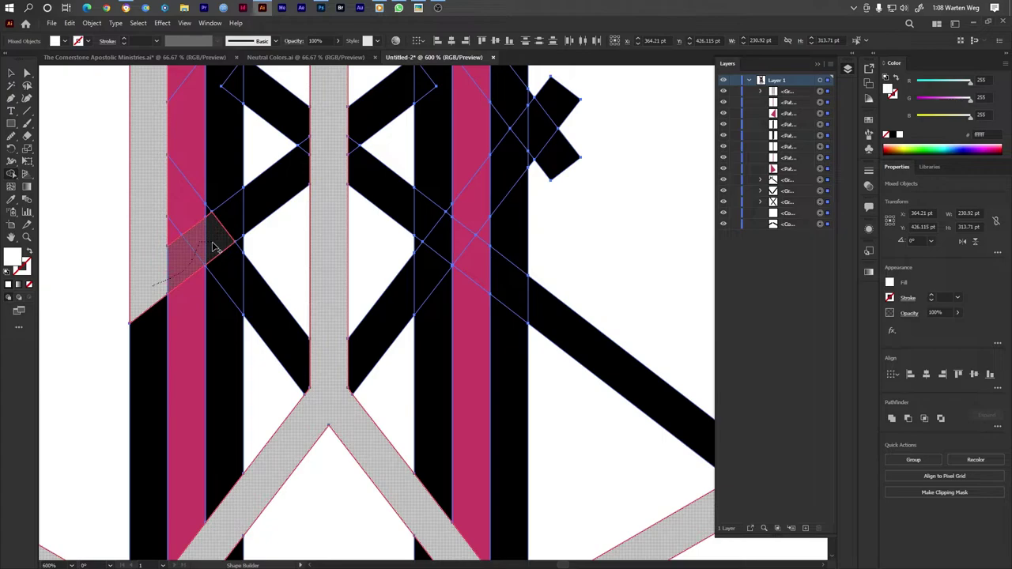
left_click_drag(213, 246, 215, 237)
scroll(237, 294, "down", 3)
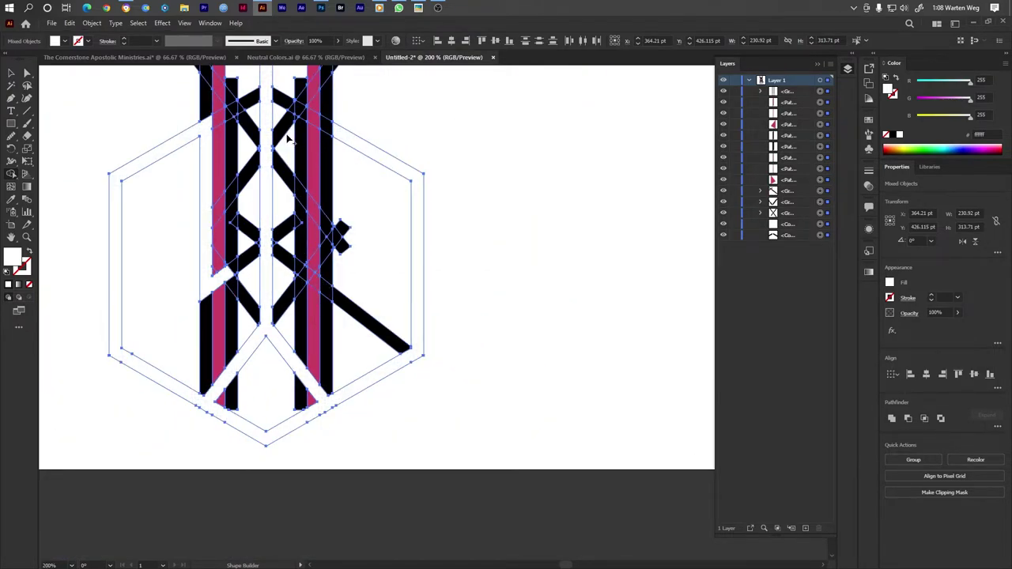
Step: Merge the right diamonds, diagonal band and black regions below into the white frame
left_click(341, 135)
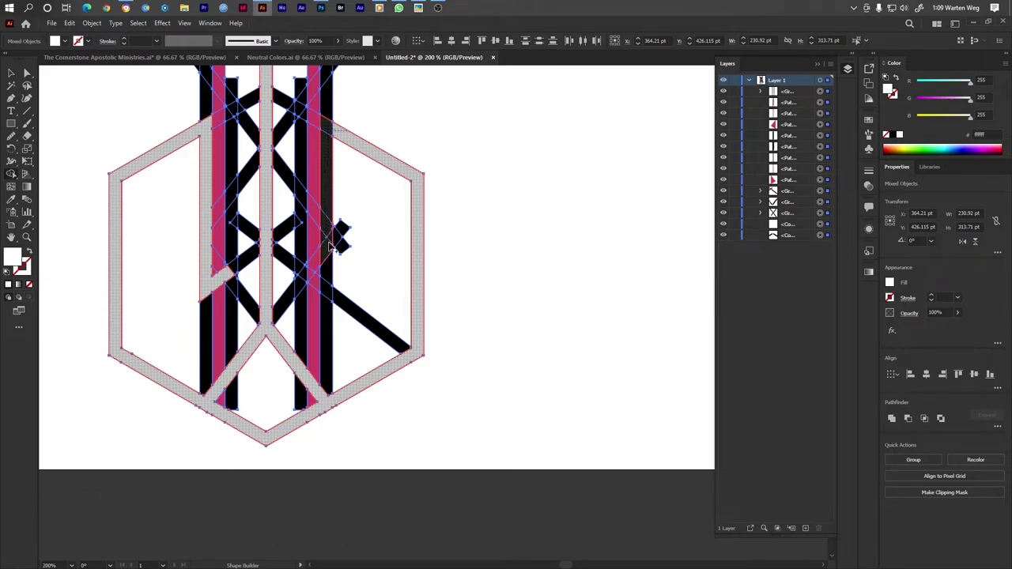
left_click(331, 247)
scroll(334, 261, "up", 3)
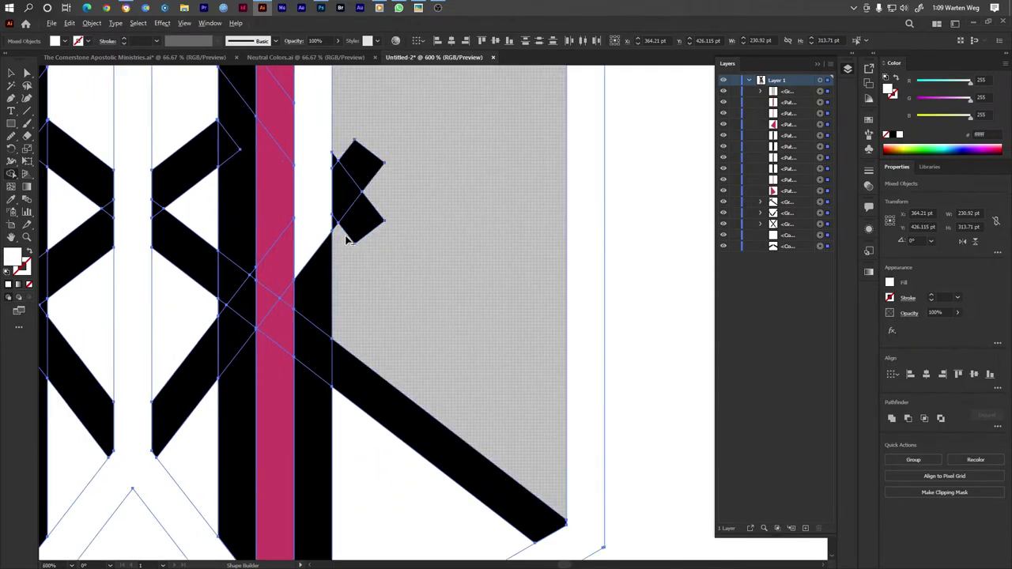
left_click_drag(353, 218, 357, 173)
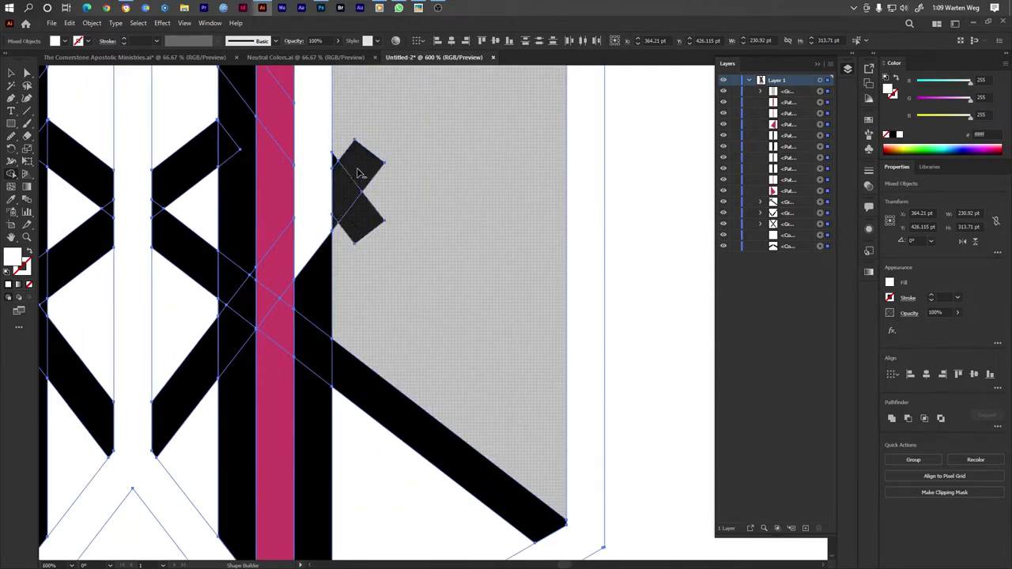
left_click_drag(378, 195, 440, 445)
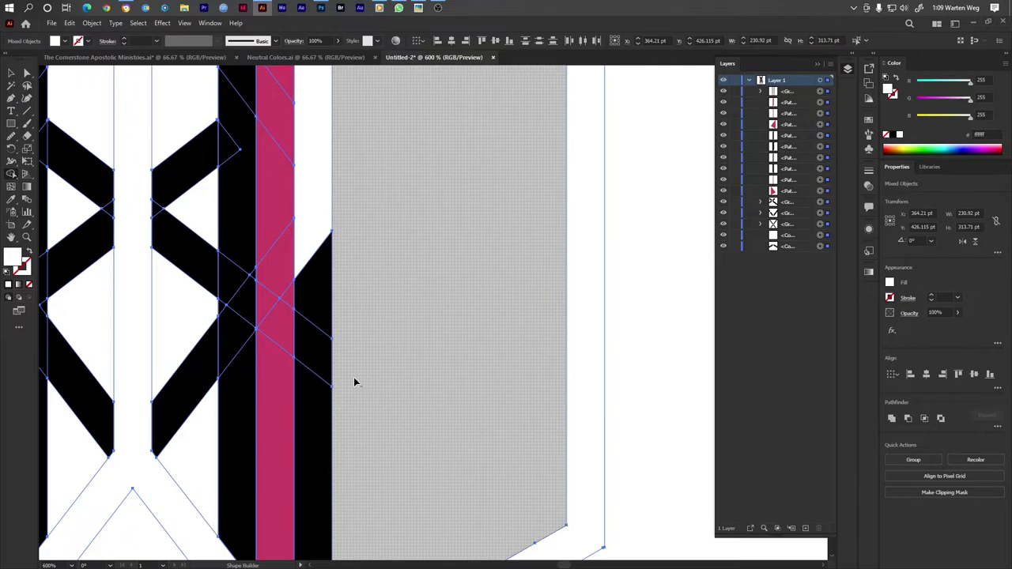
left_click_drag(312, 227, 322, 347)
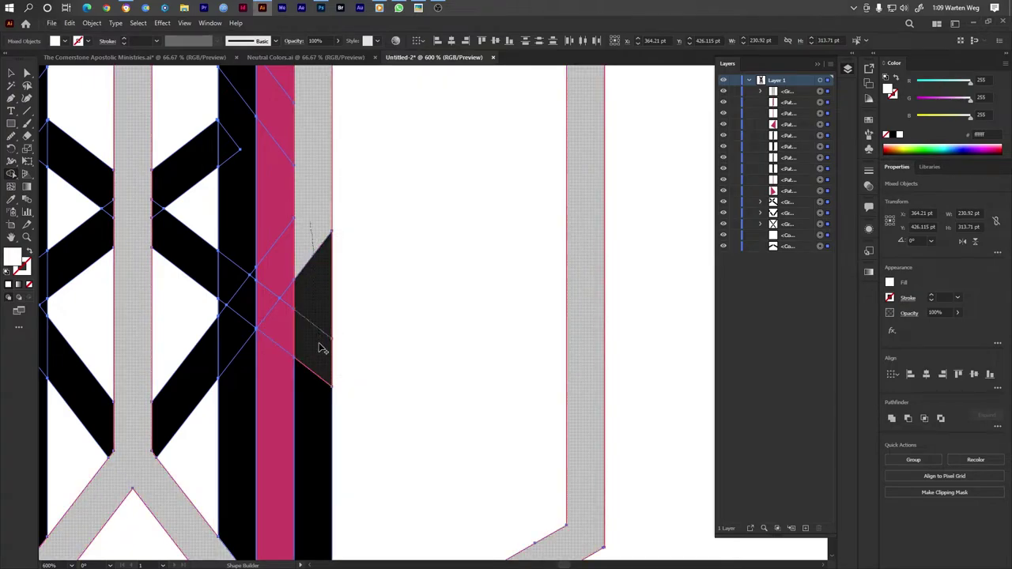
left_click_drag(278, 316, 248, 302)
scroll(248, 302, "down", 4)
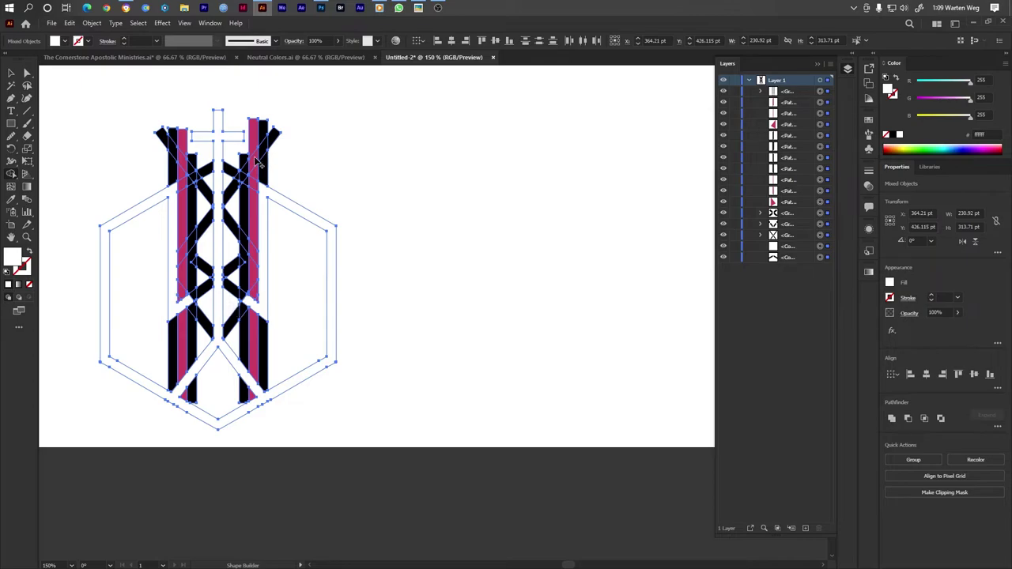
Step: Merge the lower frame band pieces and the strip running up the black column
scroll(176, 289, "up", 5, "alt")
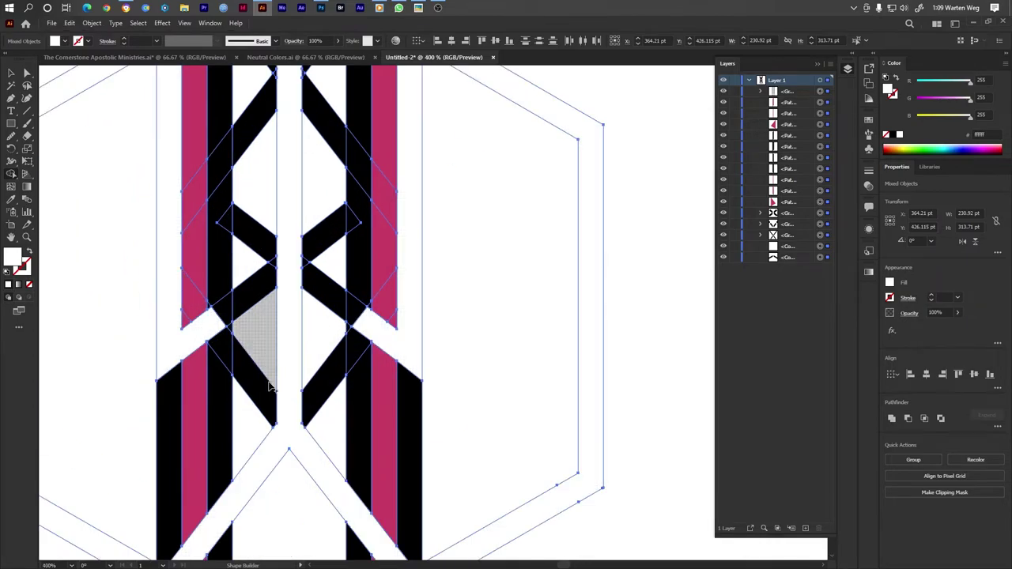
left_click_drag(226, 398, 242, 303)
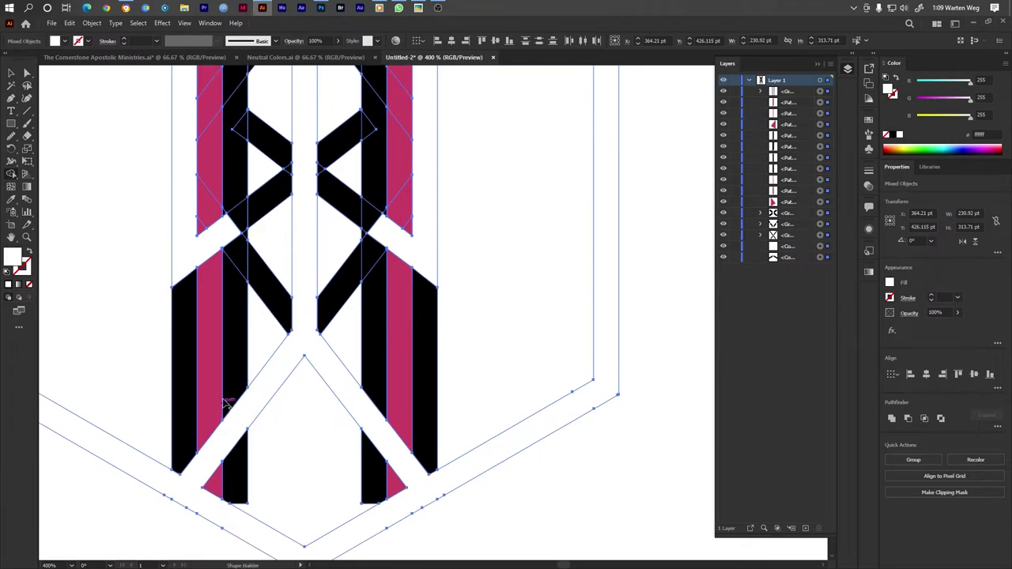
left_click_drag(234, 417, 237, 248)
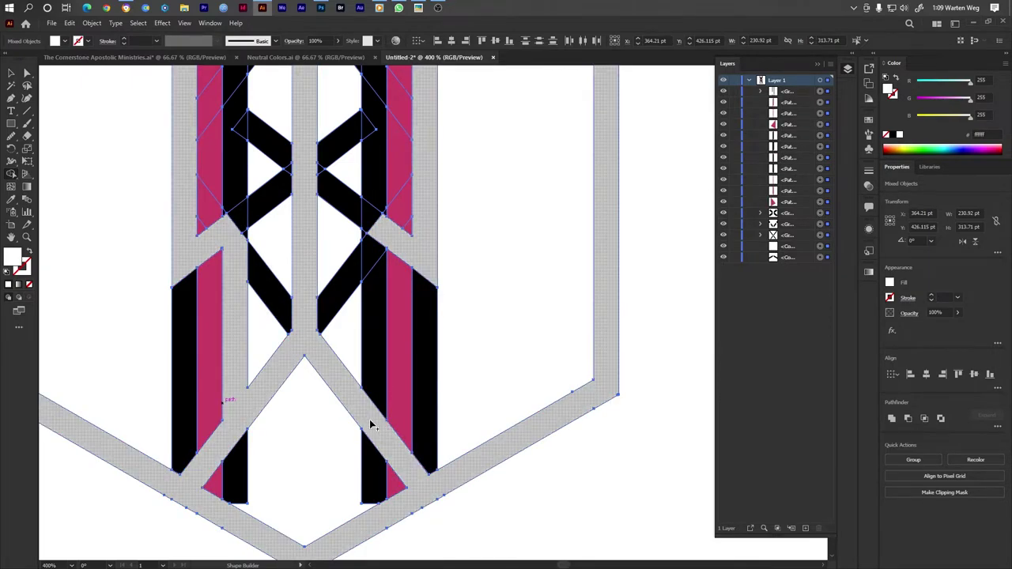
mouse_move(371, 425)
left_mouse_down()
mouse_move(376, 199)
mouse_move(379, 208)
left_mouse_up()
scroll(380, 212, "up", 2)
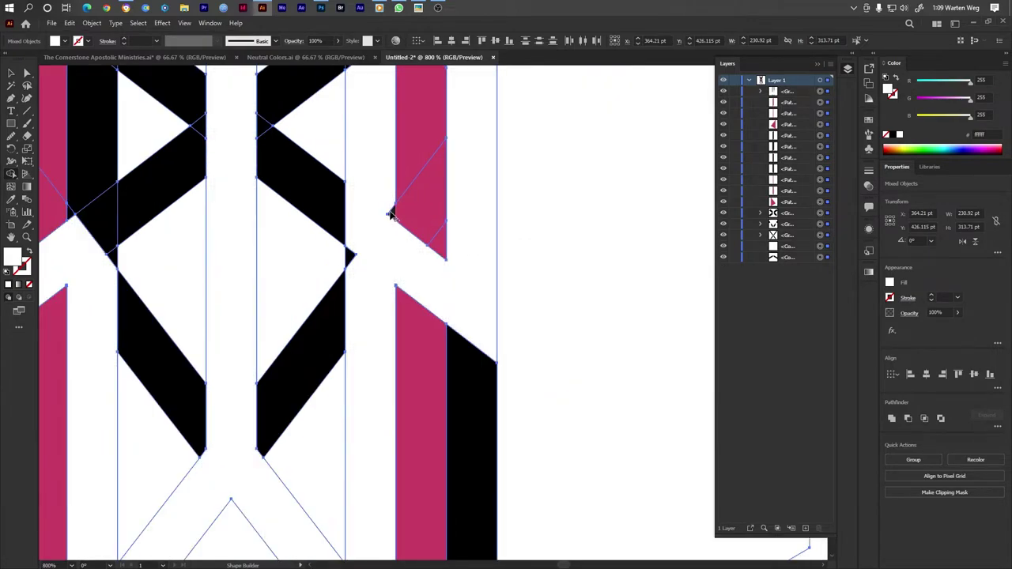
mouse_move(384, 234)
left_mouse_down()
mouse_move(391, 211)
mouse_move(350, 232)
left_mouse_up()
scroll(350, 350, "left", 3)
scroll(332, 360, "left", 2)
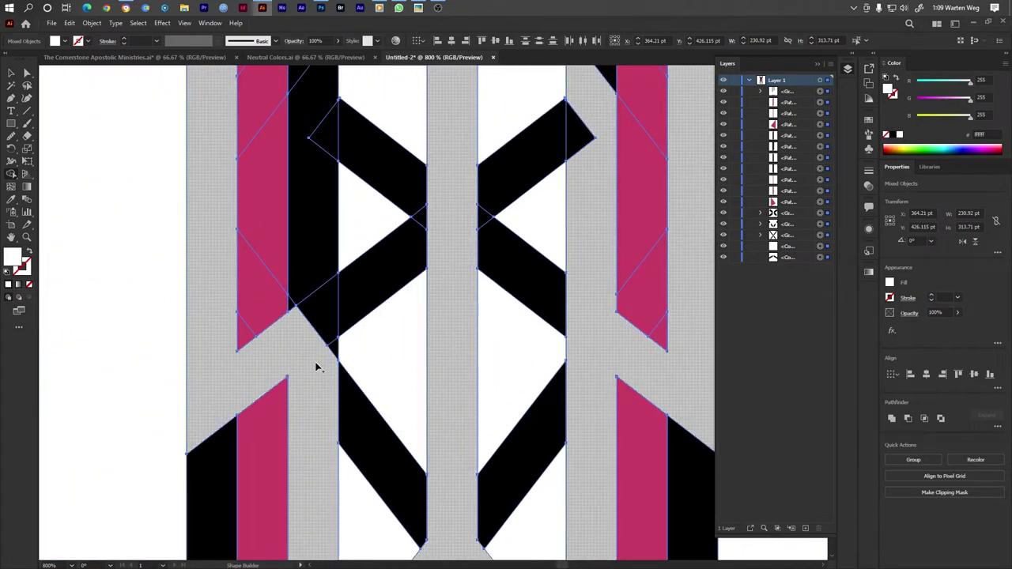
Step: Merge the black strip and the black slivers beside both X arms into the band
mouse_move(317, 366)
left_mouse_down()
mouse_move(293, 308)
mouse_move(297, 335)
left_mouse_up()
scroll(296, 335, "down", 2)
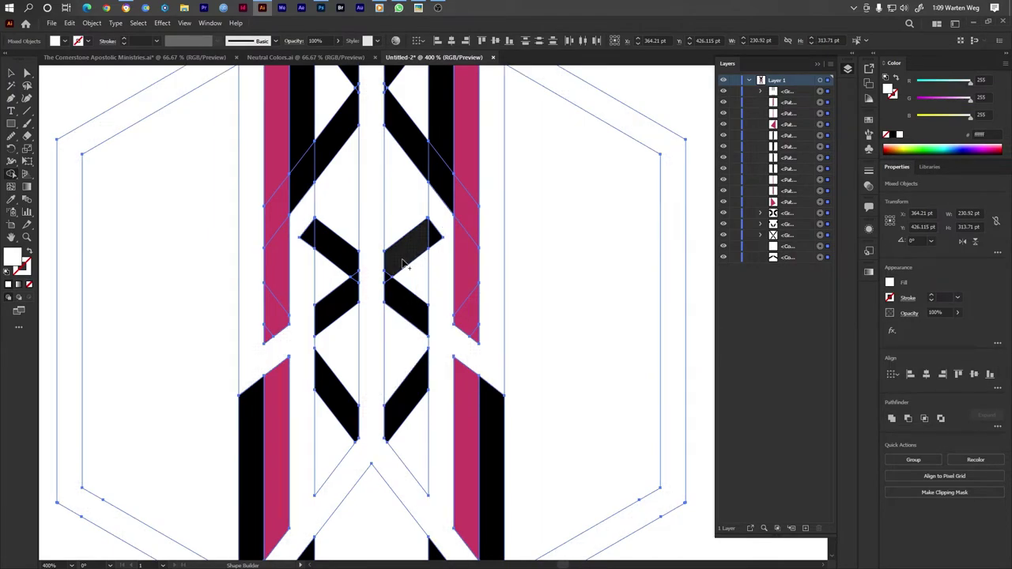
left_click_drag(313, 260, 305, 226)
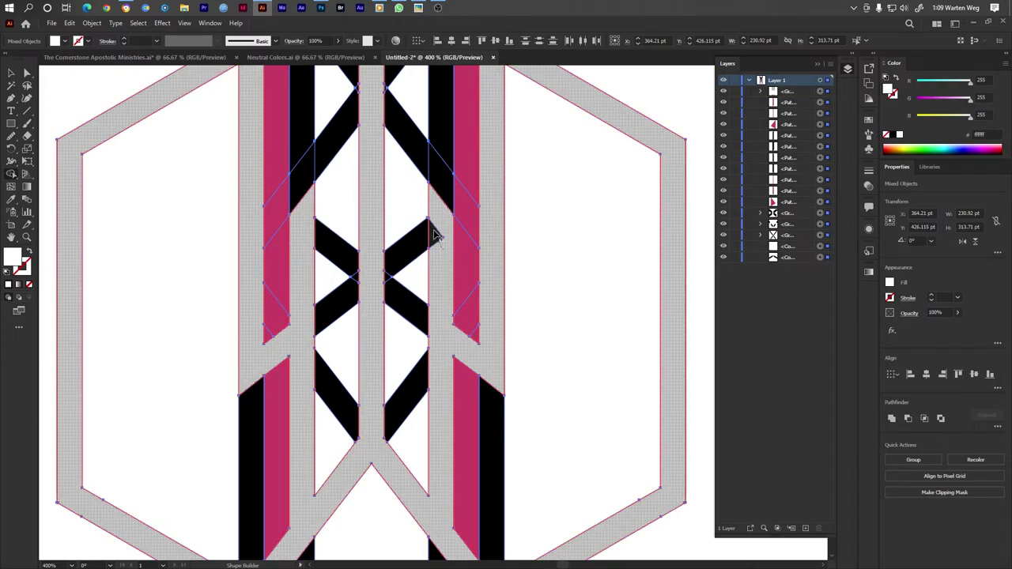
left_click_drag(445, 255, 434, 234)
key("ctrl+minus")
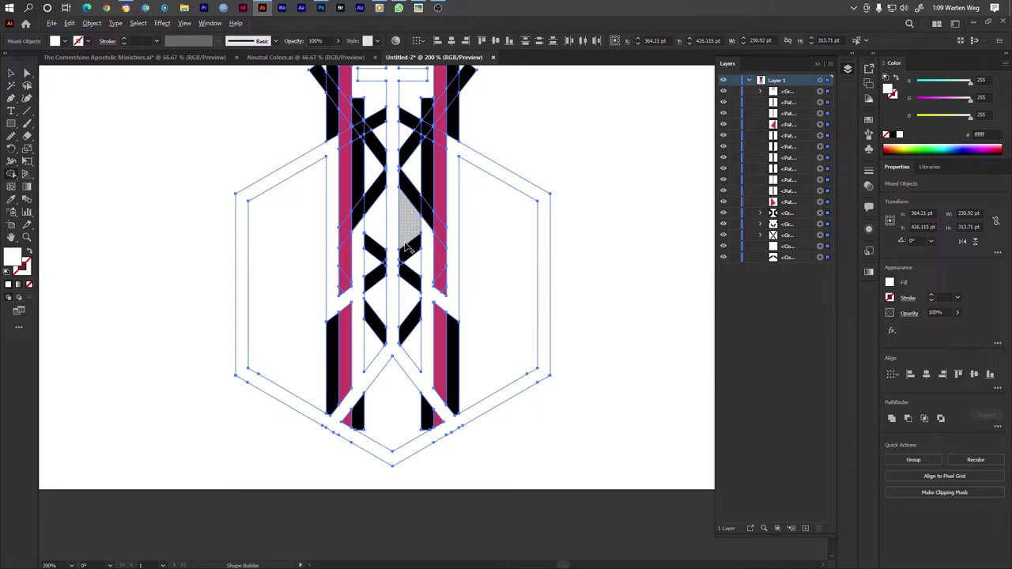
scroll(404, 198, "up", 1, "alt")
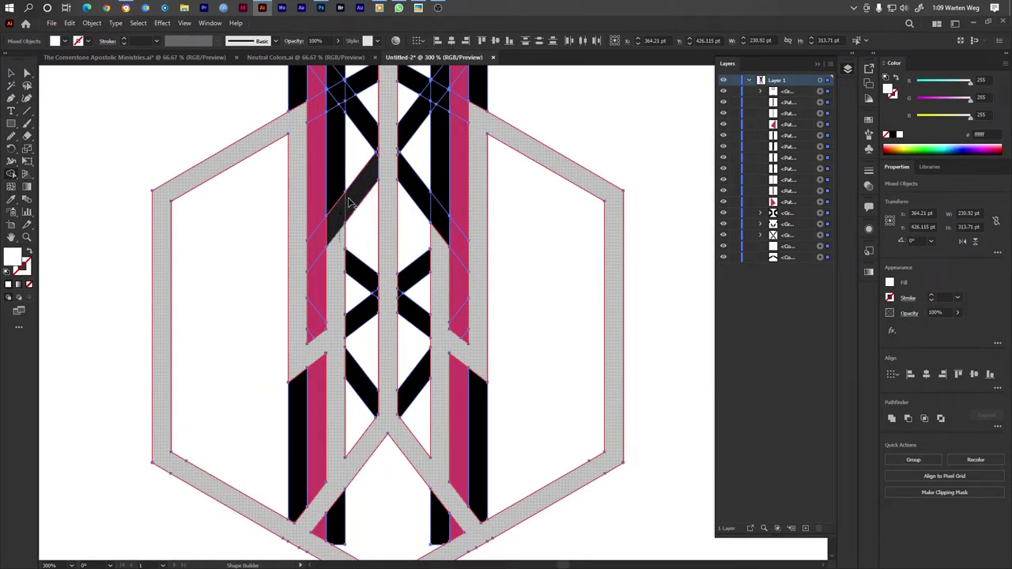
Step: Merge both black diagonal bars and the slivers at the stem top into the white shape
left_click(355, 200)
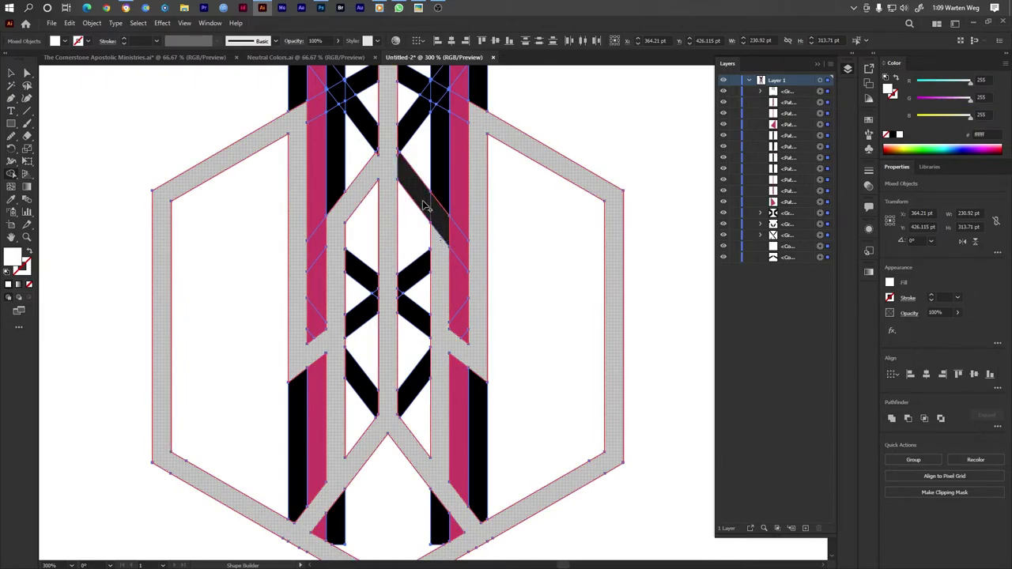
left_click(423, 206)
scroll(388, 167, "up", 4, "alt")
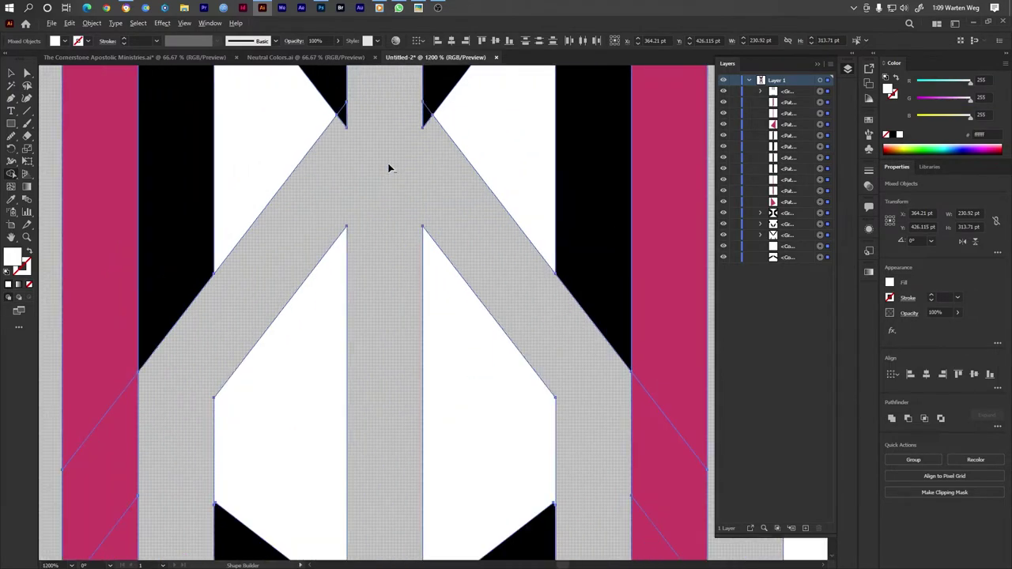
left_click(427, 118)
left_click_drag(343, 119, 358, 185)
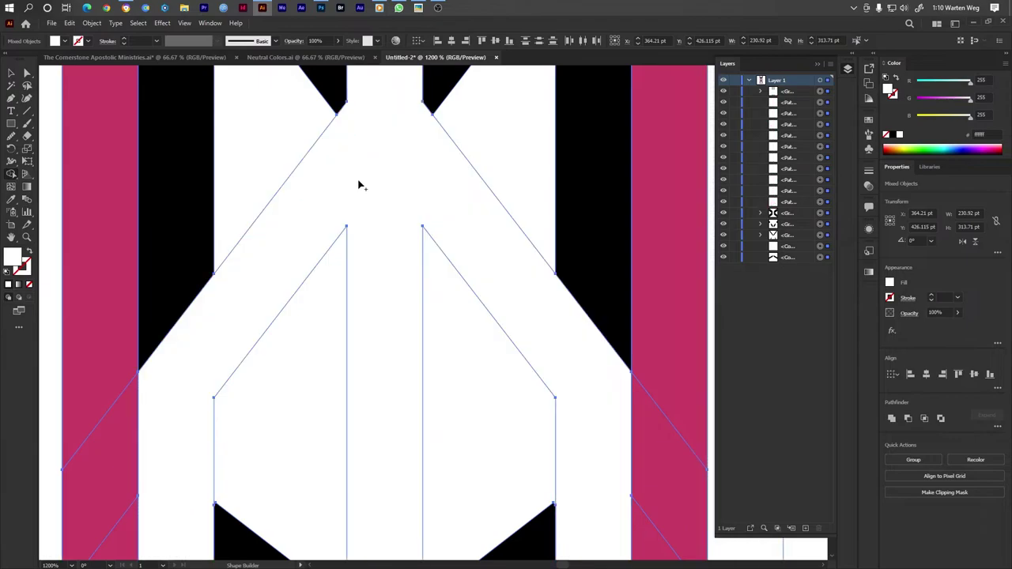
scroll(361, 190, "down", 3, "alt")
scroll(361, 192, "down", 2, "alt")
scroll(361, 192, "down", 2, "alt")
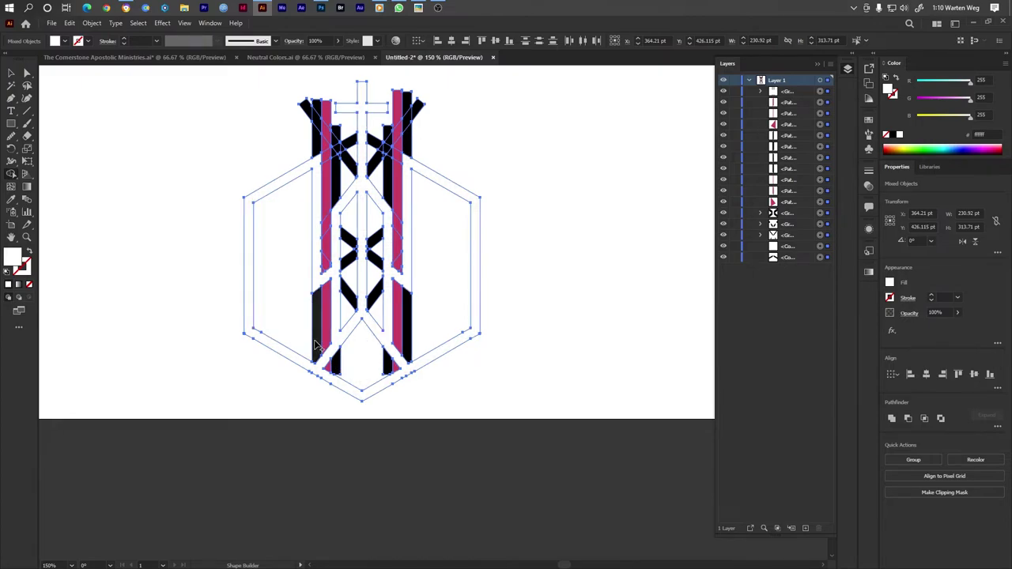
Step: Merge the pink and black triangle strips on both bottom sides into the white frame
scroll(315, 346, "up", 1, "alt")
scroll(320, 352, "up", 1, "alt")
scroll(327, 356, "up", 1, "alt")
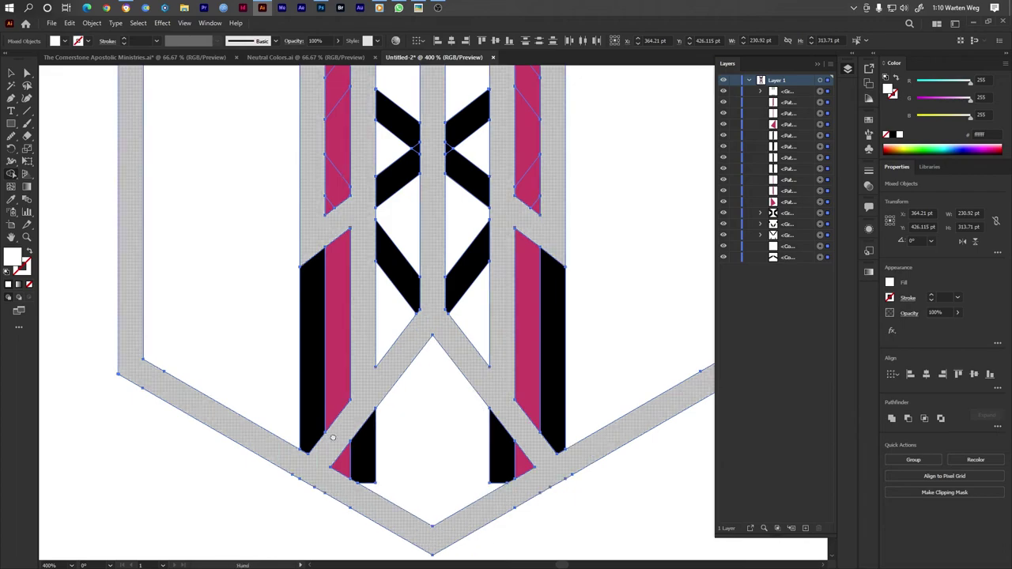
scroll(340, 368, "up", 2, "alt")
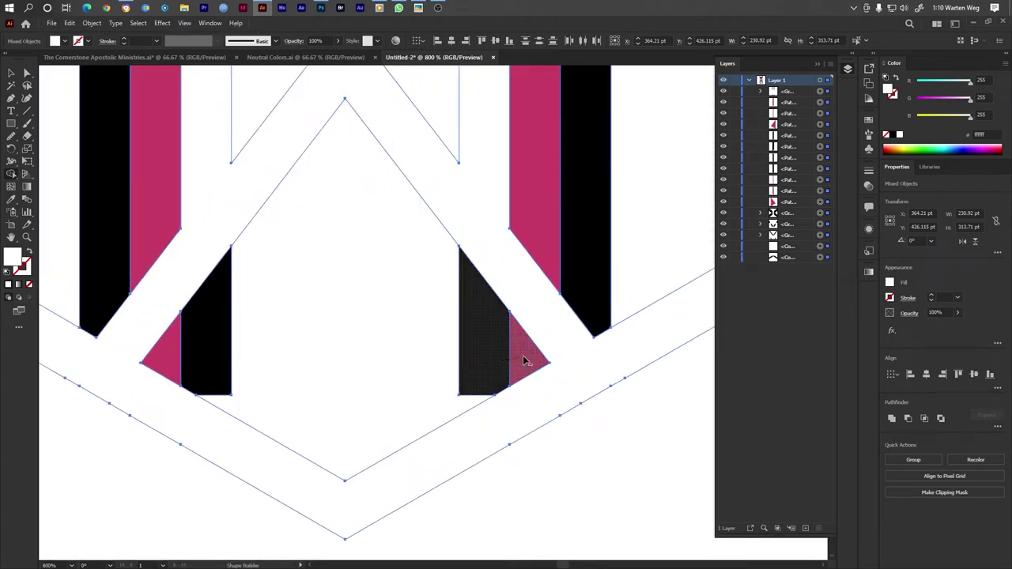
left_click_drag(523, 357, 163, 362)
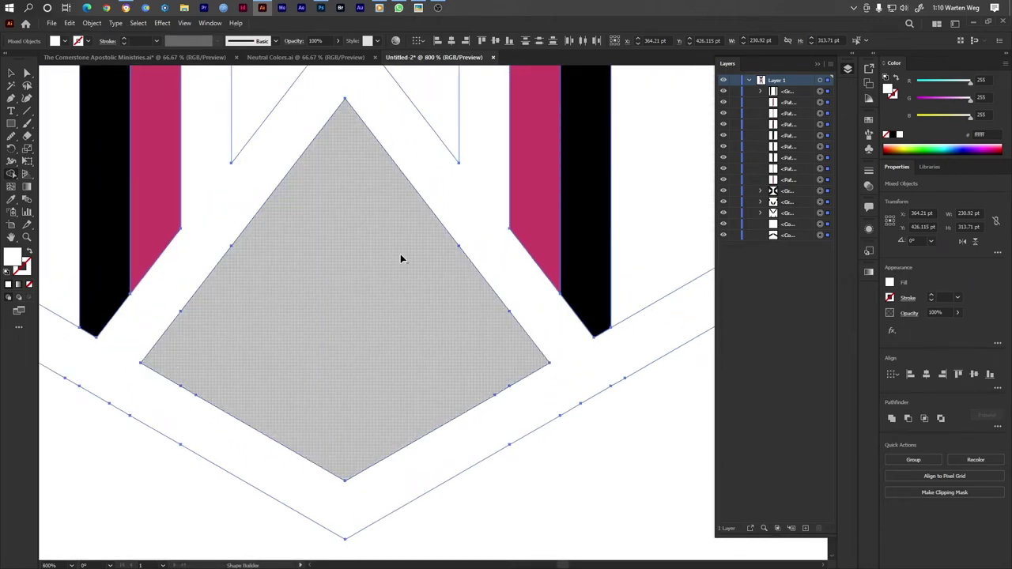
left_click_drag(535, 228, 573, 271)
left_click_drag(86, 266, 158, 221)
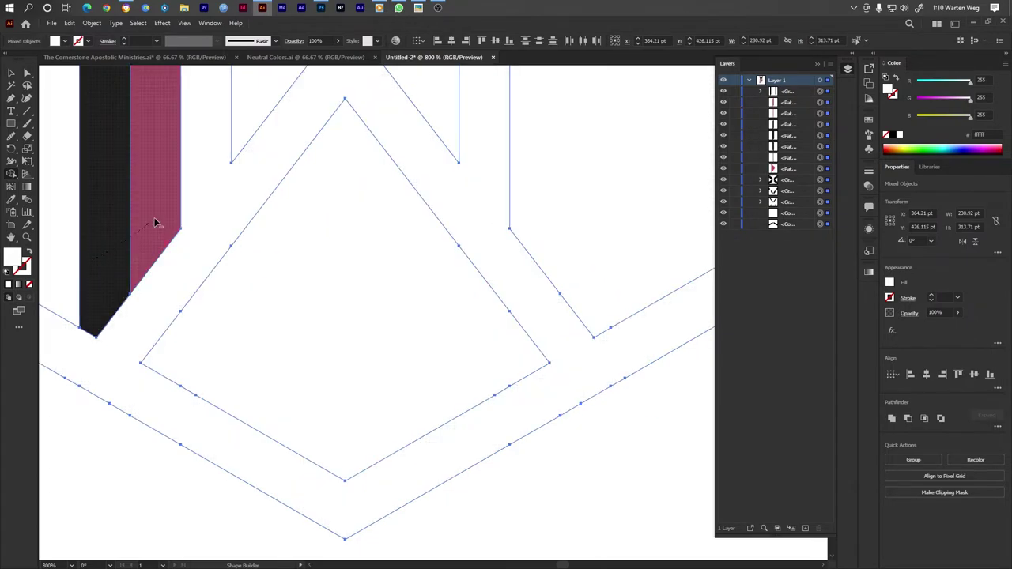
scroll(158, 222, "down", 4)
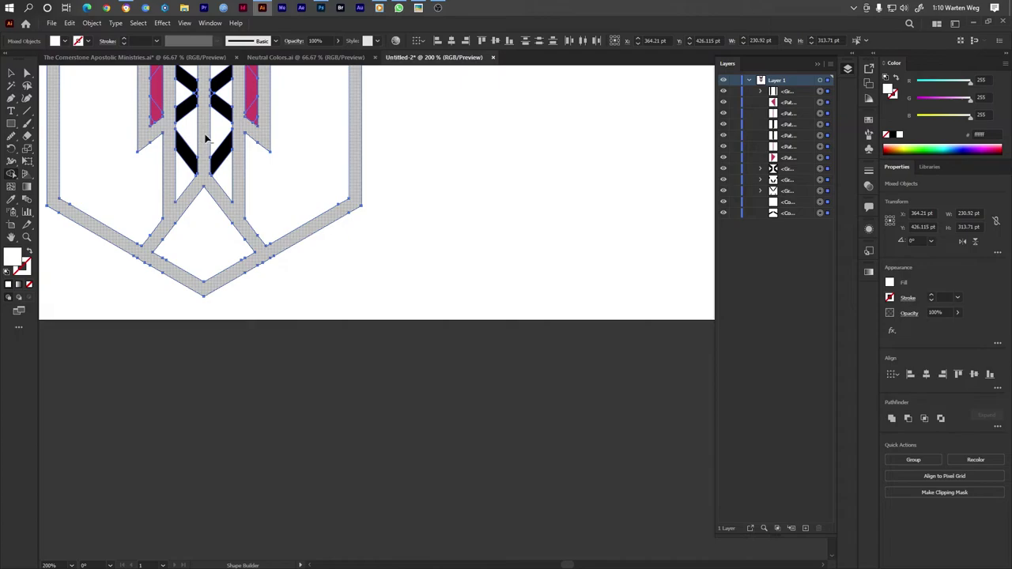
Step: Merge the black X bars in the left and right centre columns into the white shape
scroll(205, 138, "up", 1)
scroll(207, 136, "up", 1)
scroll(209, 126, "up", 1)
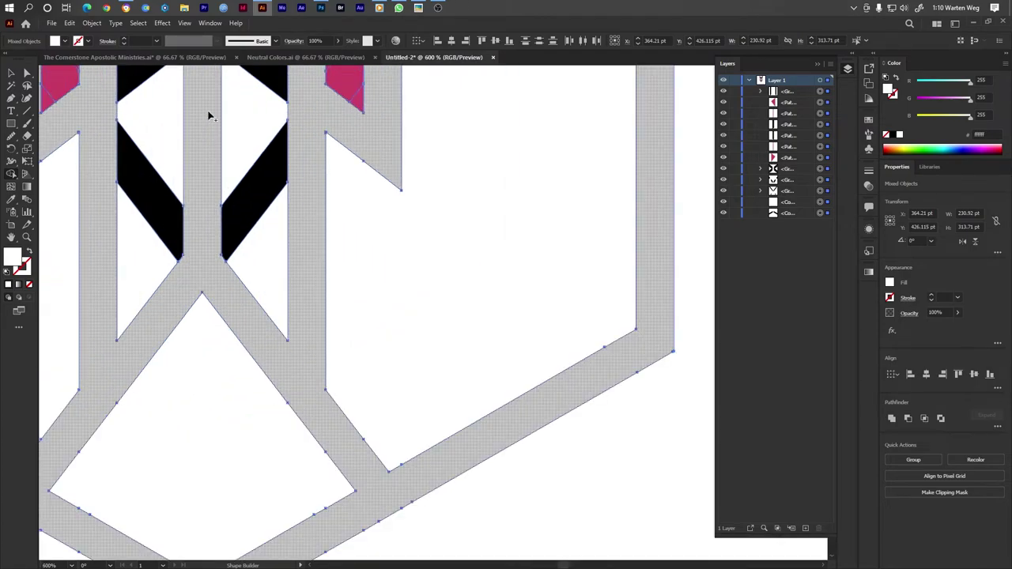
scroll(210, 113, "up", 1)
left_click_drag(303, 301, 335, 356)
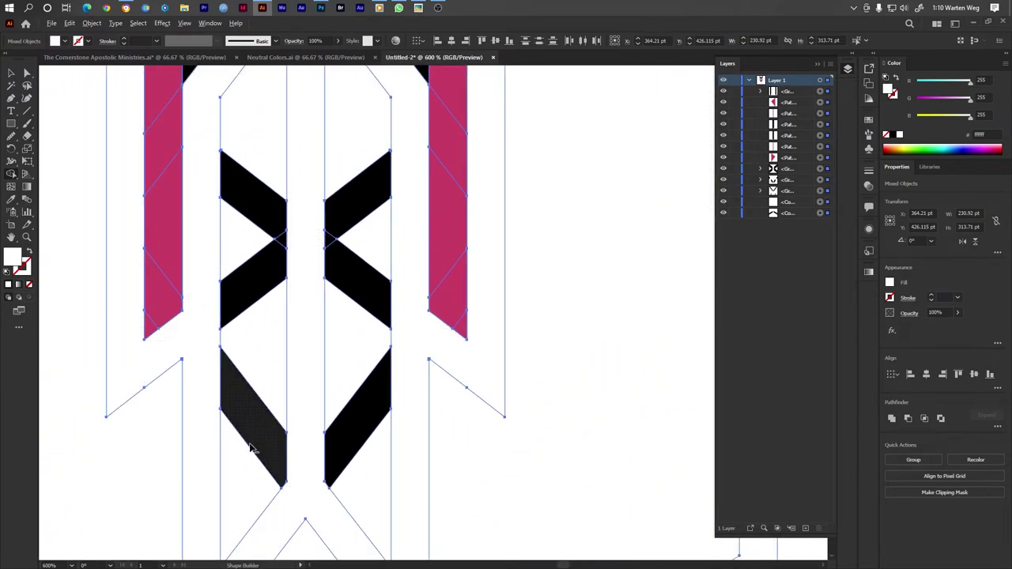
left_click_drag(252, 448, 248, 170)
mouse_move(350, 144)
left_mouse_down()
mouse_move(361, 247)
mouse_move(357, 433)
left_mouse_up()
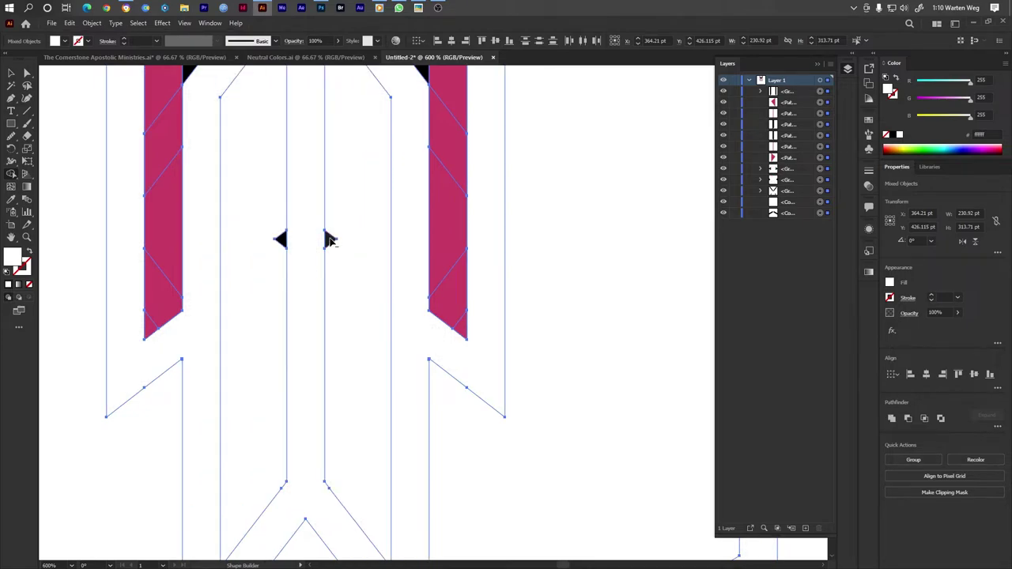
scroll(274, 283, "down", 5)
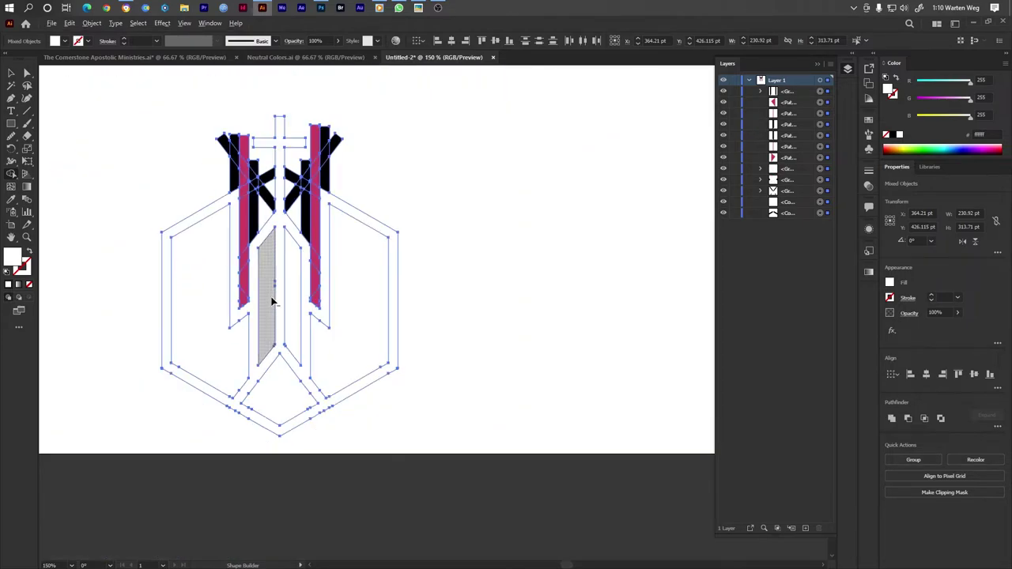
Step: Merge the lower parts of the right and left pink bars into the white shape
scroll(300, 237, "up", 1)
scroll(300, 239, "up", 1)
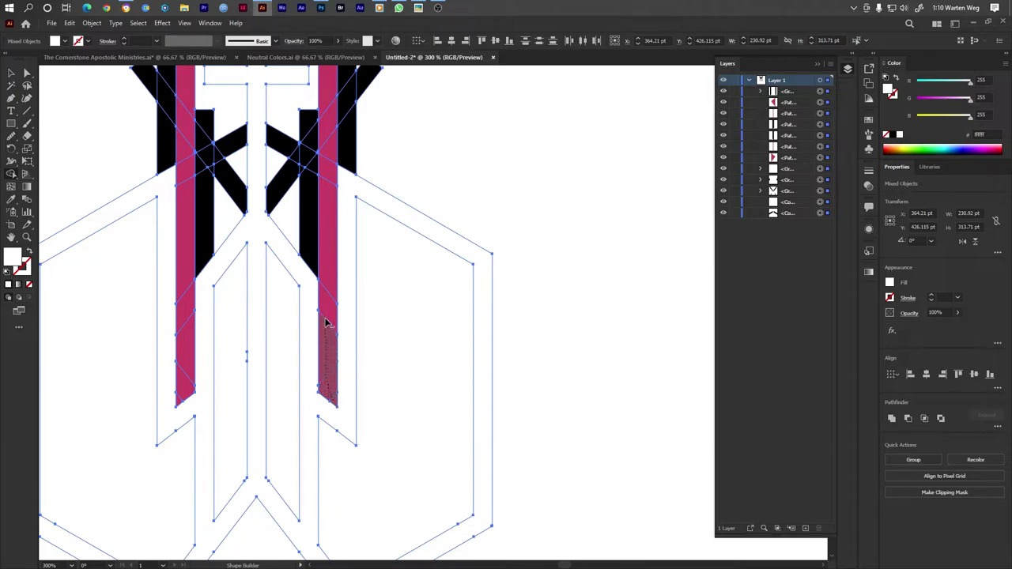
left_click_drag(325, 321, 328, 265)
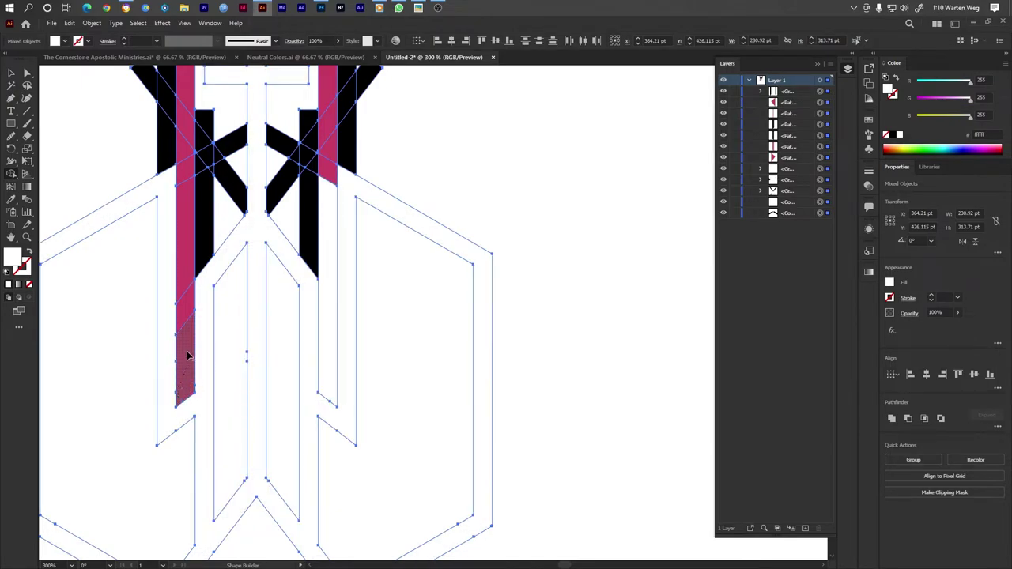
left_click_drag(187, 356, 185, 248)
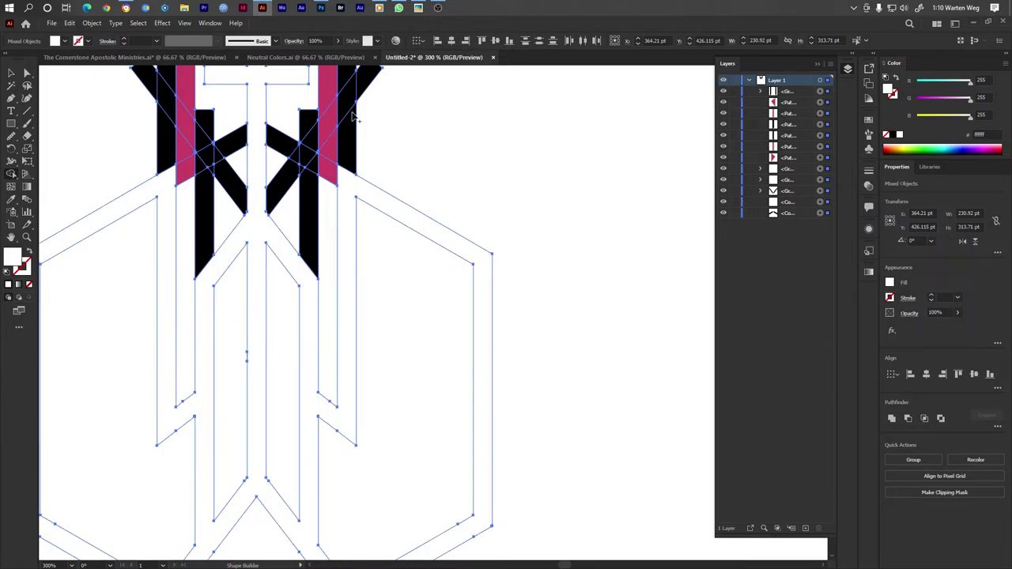
left_click_drag(243, 134, 238, 231)
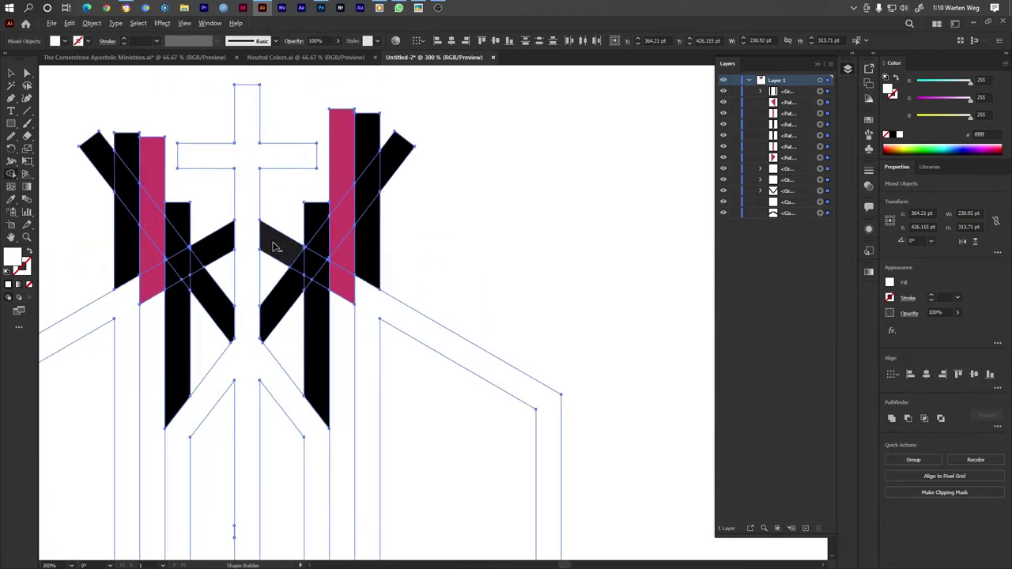
Step: Merge the right and left pink-and-black pieces near the top of the cross
scroll(271, 228, "up", 1)
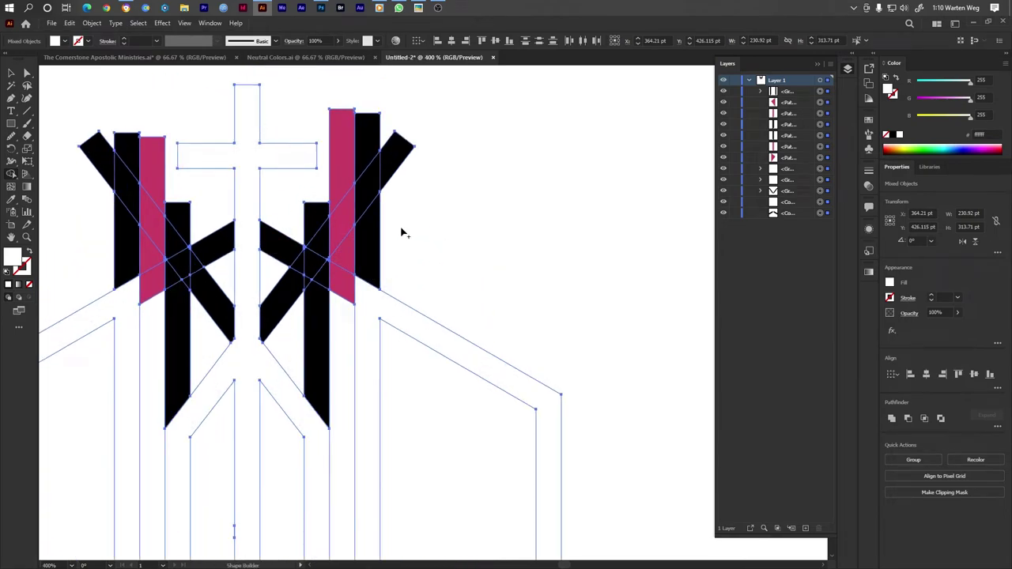
mouse_move(395, 240)
left_mouse_down()
mouse_move(341, 185)
mouse_move(341, 205)
left_mouse_up()
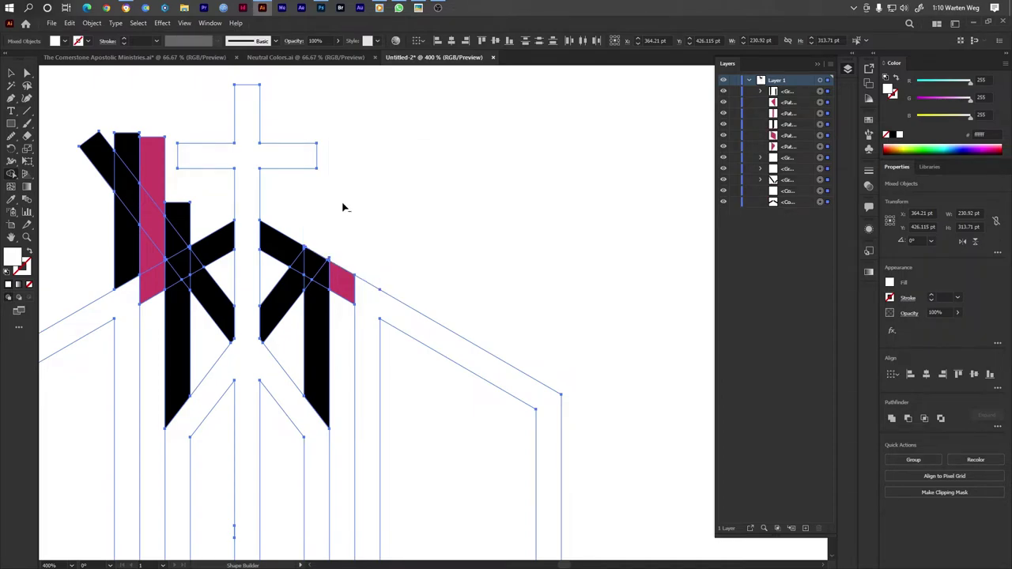
mouse_move(169, 226)
left_mouse_down()
mouse_move(117, 220)
mouse_move(136, 158)
left_mouse_up()
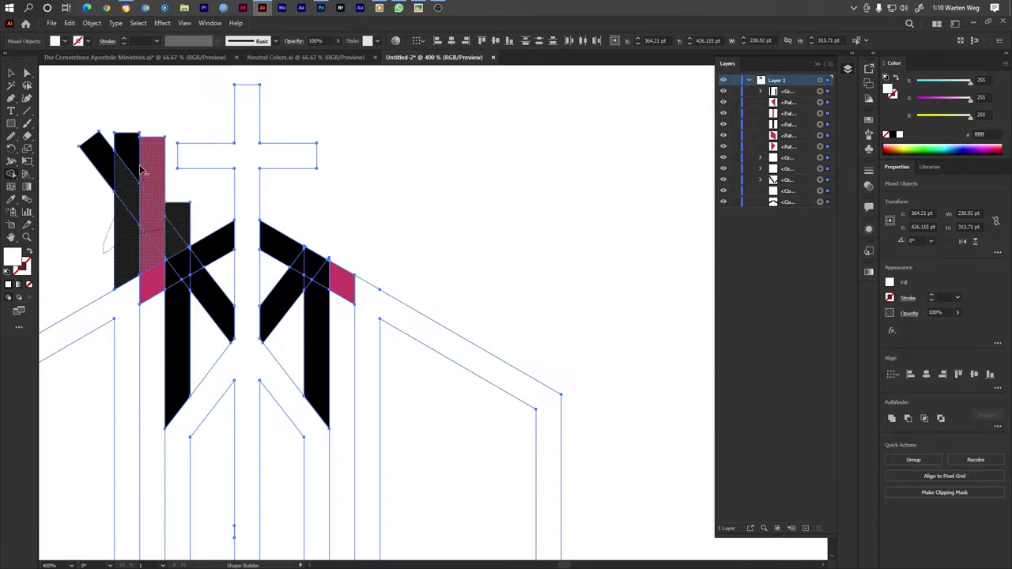
left_click(135, 155, "alt")
key("ctrl+0")
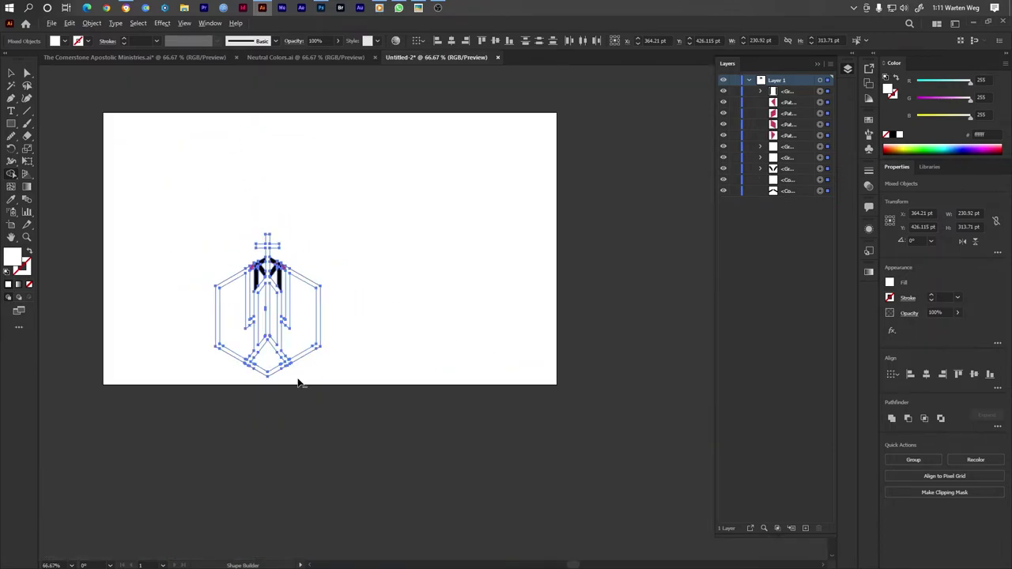
Step: Merge the remaining right pink corner and left strip into the neighbouring pieces
scroll(302, 354, "up", 2)
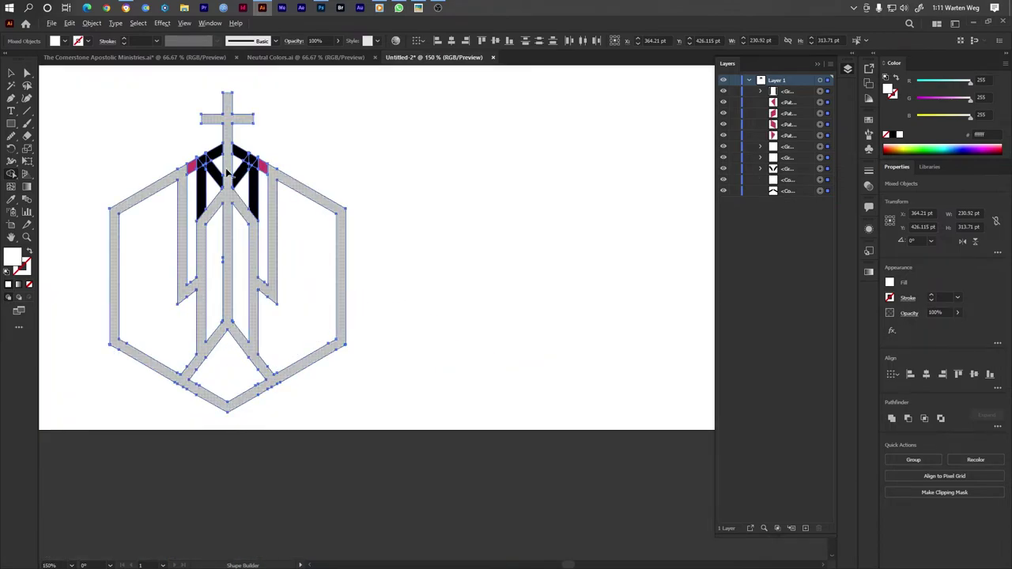
scroll(224, 164, "up", 1)
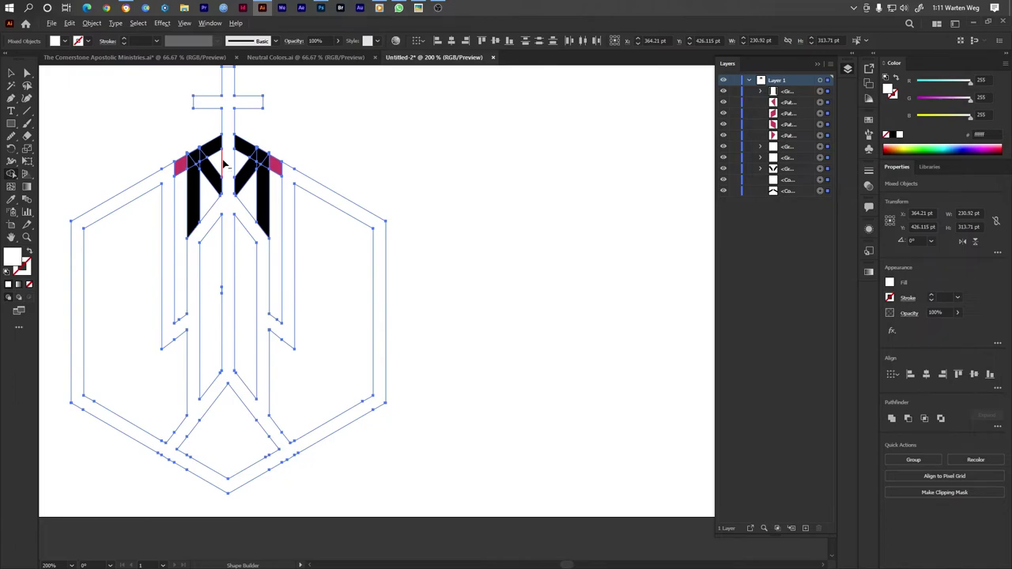
scroll(224, 165, "up", 2)
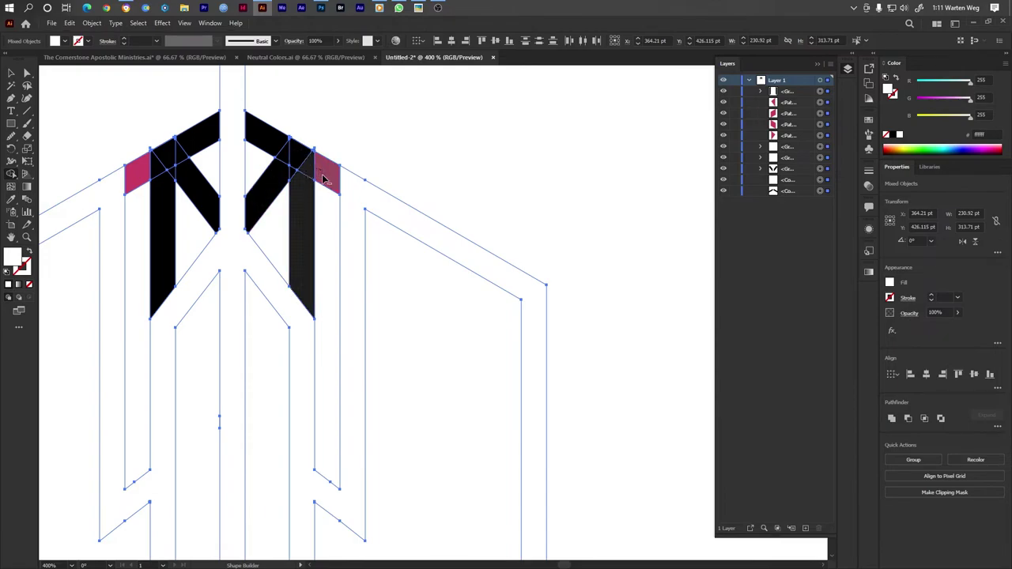
mouse_move(324, 169)
left_mouse_down()
mouse_move(325, 218)
mouse_move(300, 150)
left_mouse_up()
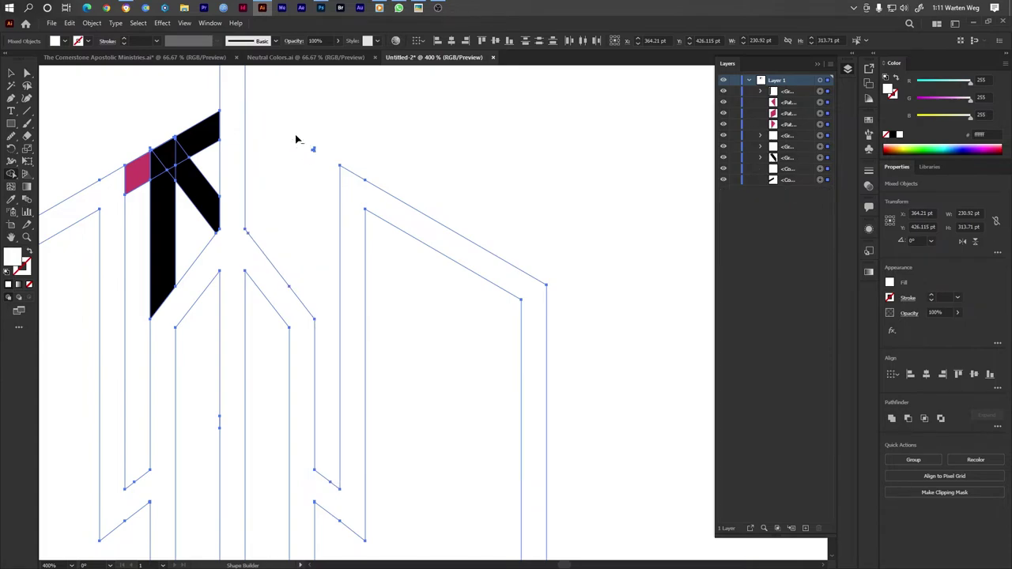
mouse_move(137, 240)
left_mouse_down()
mouse_move(177, 222)
mouse_move(169, 184)
left_mouse_up()
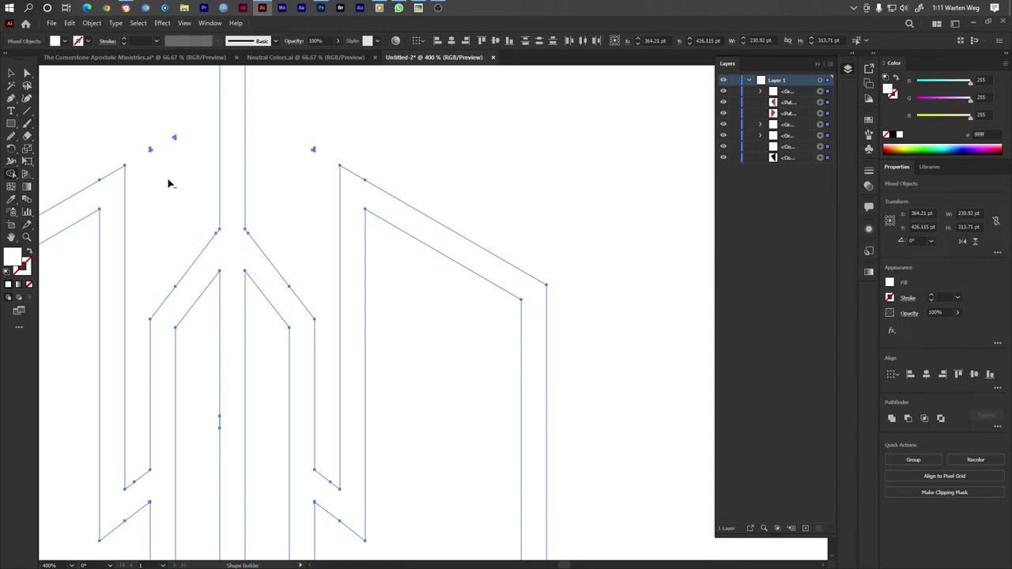
scroll(168, 184, "down", 5)
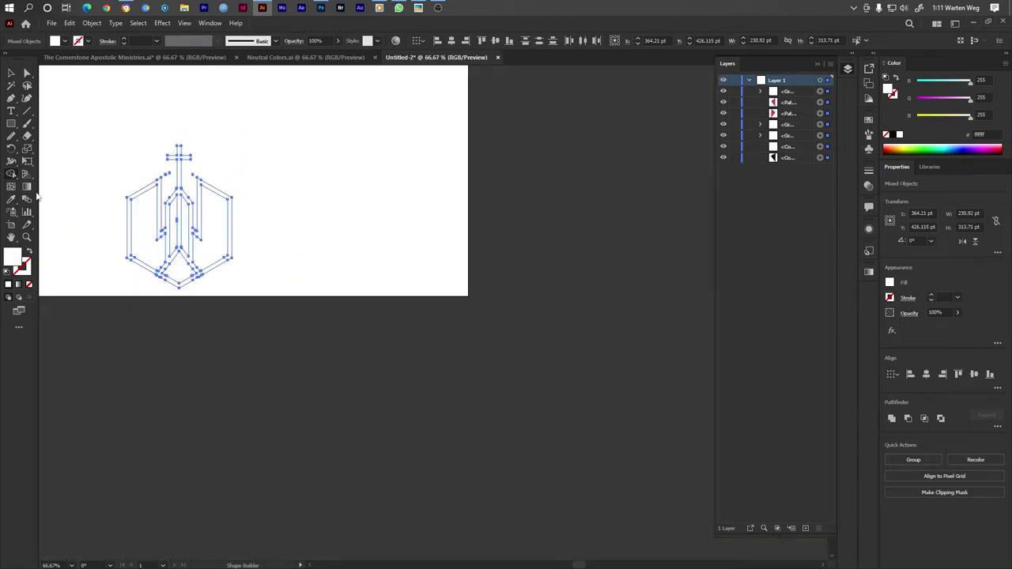
Step: Set the fill colour to #890b2f, then marquee-select the whole emblem and fill it
double_click(15, 261)
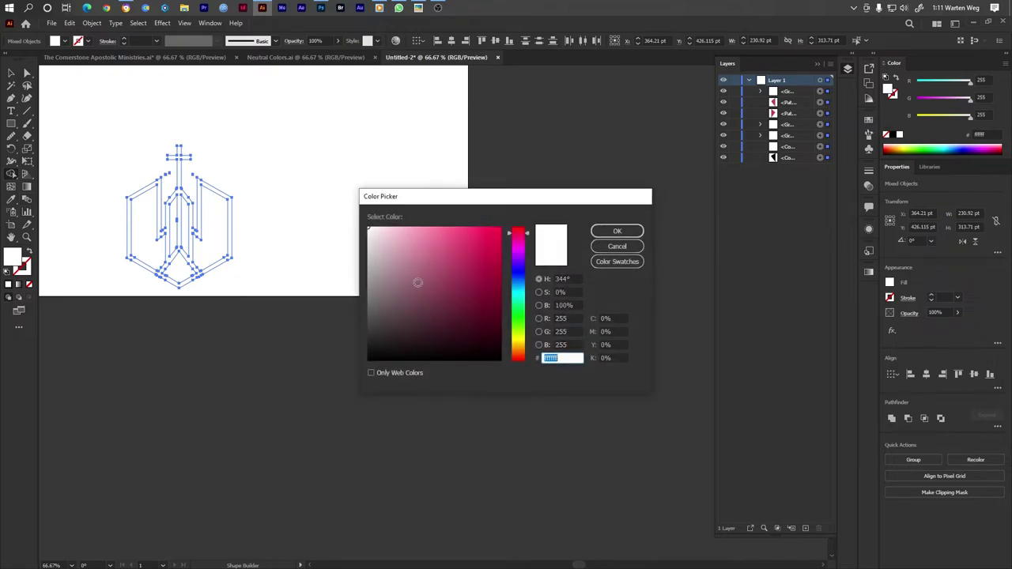
type("890b2f")
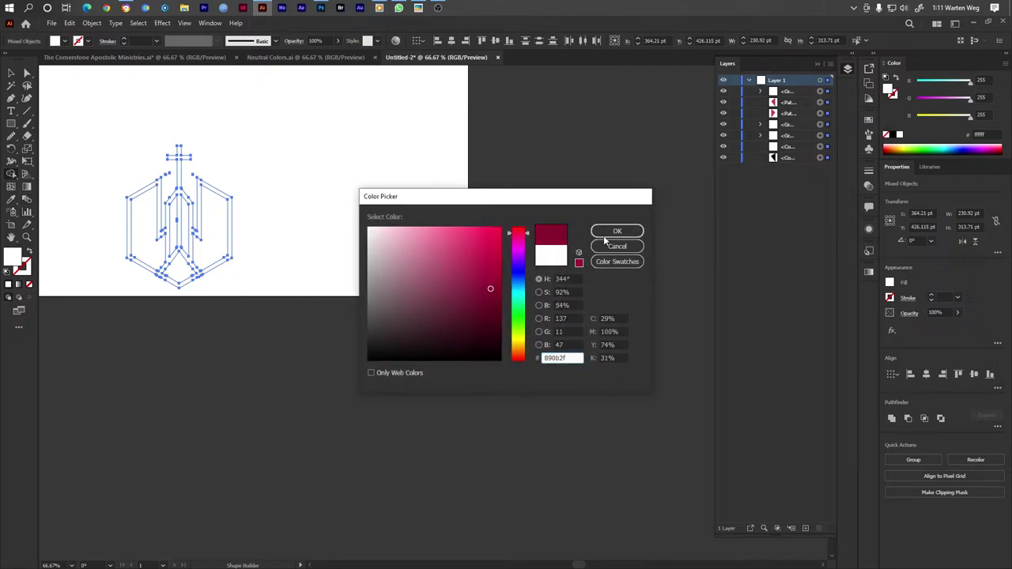
left_click(606, 231)
left_click(11, 73)
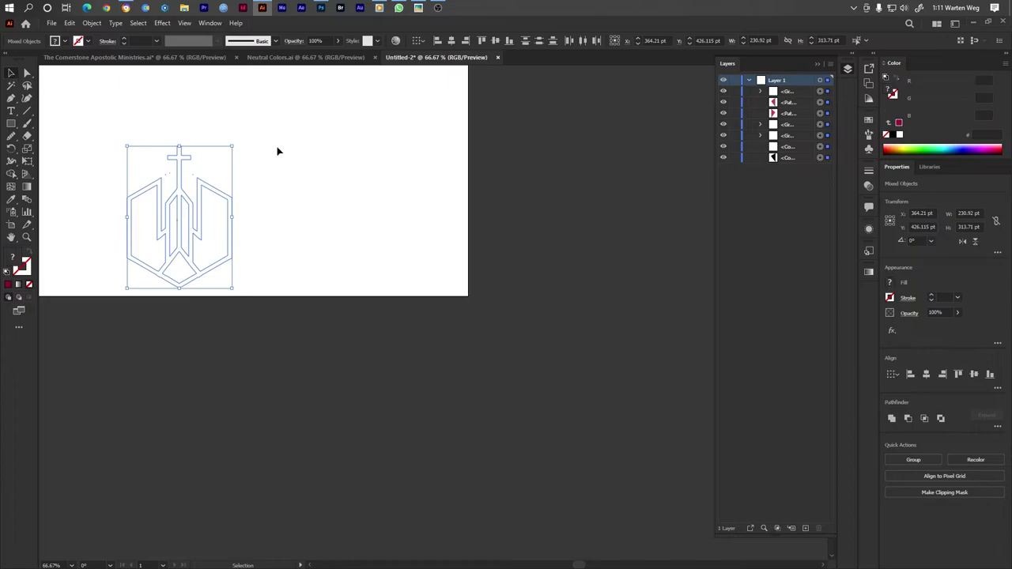
left_click(234, 204)
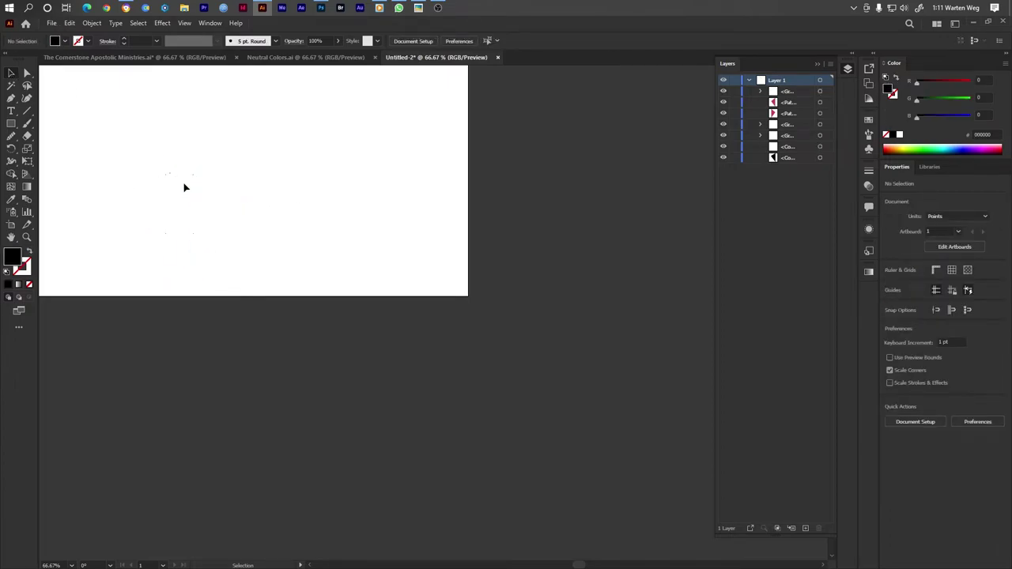
left_click_drag(130, 131, 255, 294)
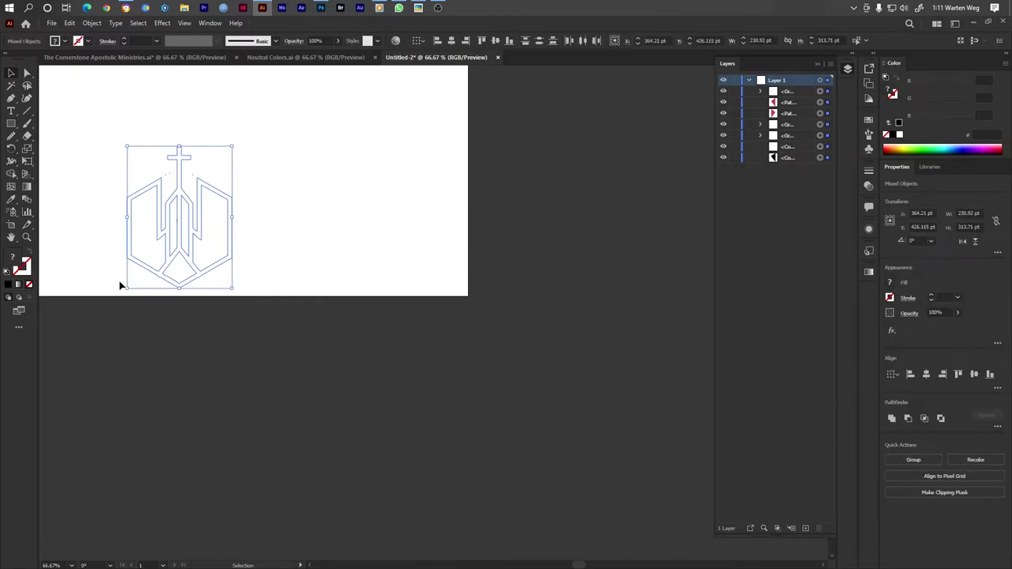
left_click(8, 285)
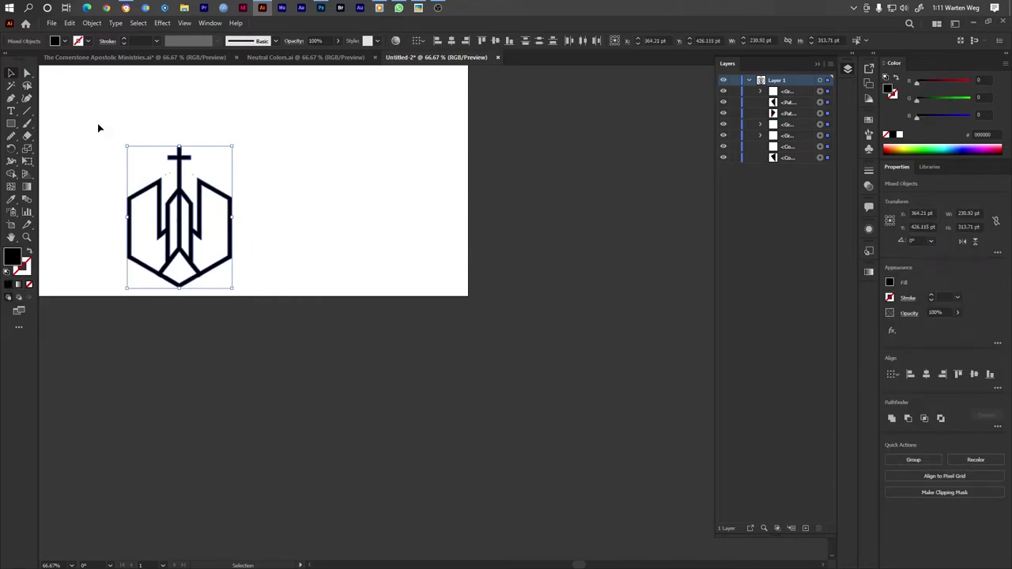
Step: Move the emblem aside and delete the faint stray objects left behind
left_click(312, 241)
left_click_drag(234, 255, 453, 249)
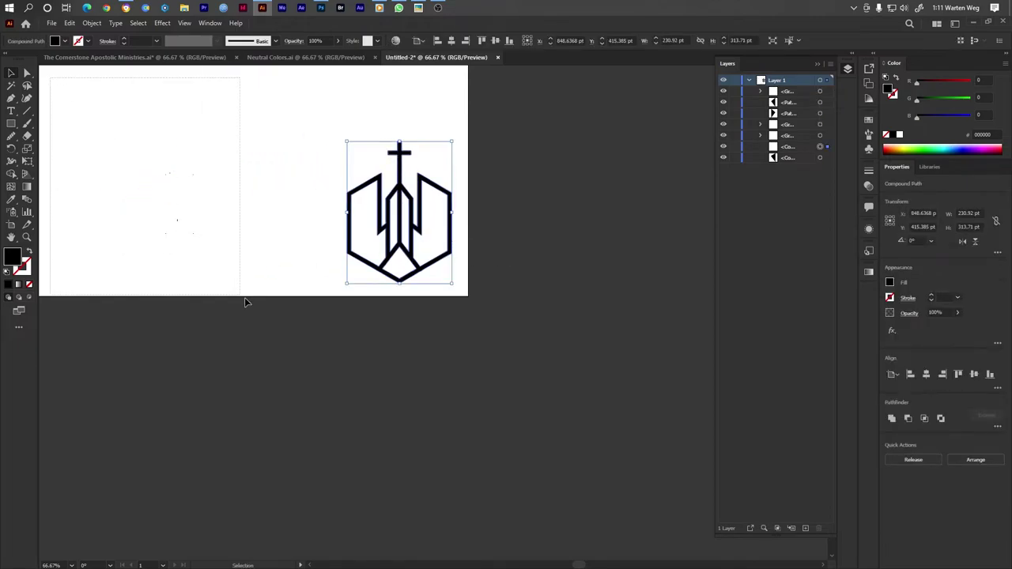
left_click_drag(51, 81, 245, 298)
key("Delete")
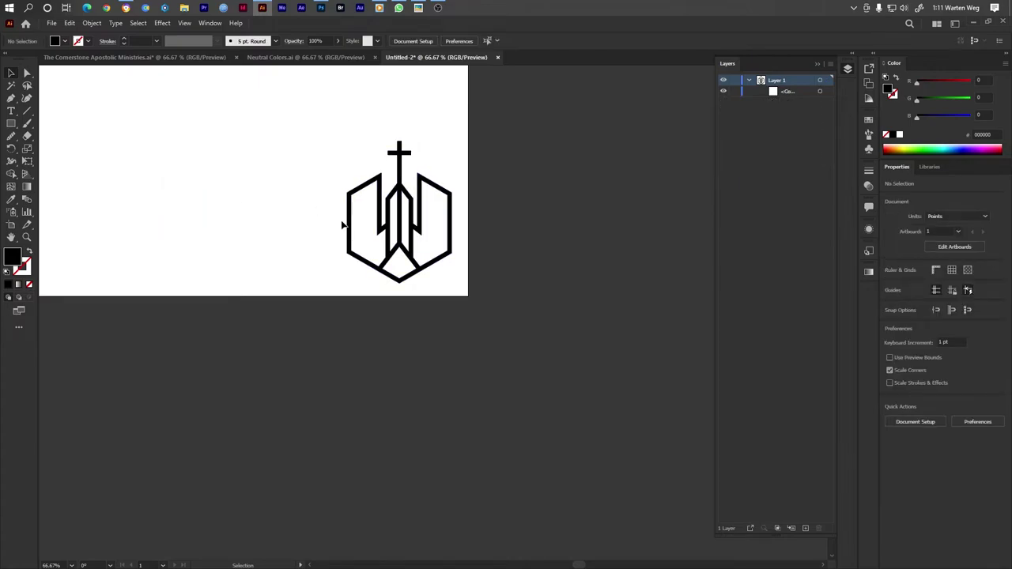
Step: Reselect the black emblem and move it to the left side of the artboard
scroll(328, 224, "down", 3)
left_click_drag(188, 127, 498, 376)
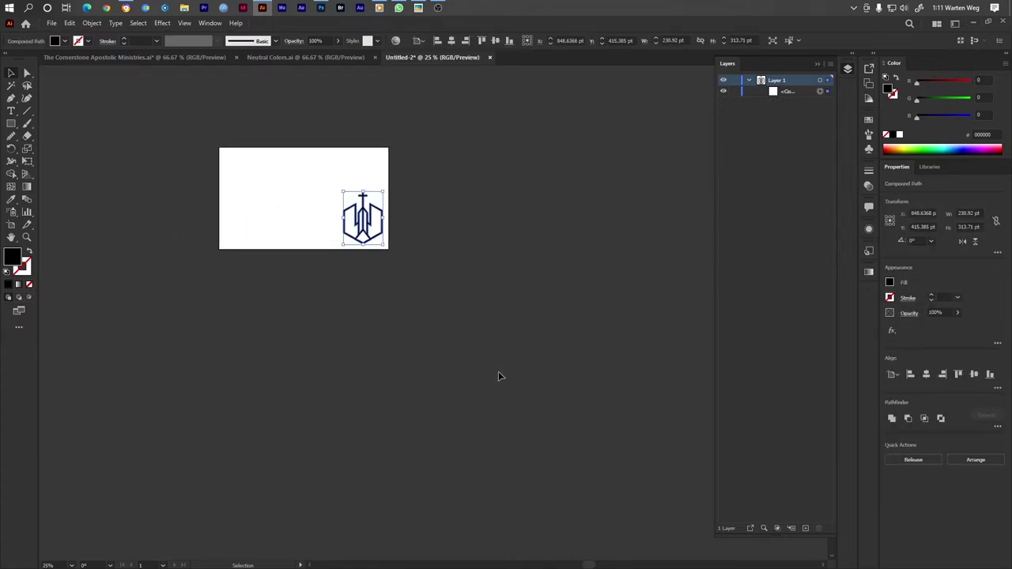
scroll(378, 247, "up", 2)
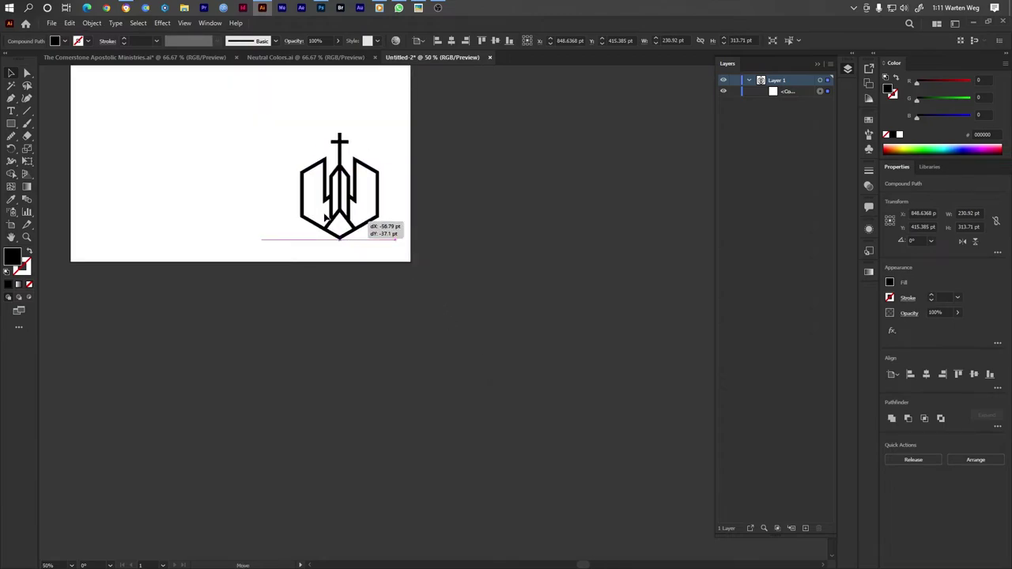
left_click_drag(377, 248, 168, 192)
scroll(306, 200, "up", 1)
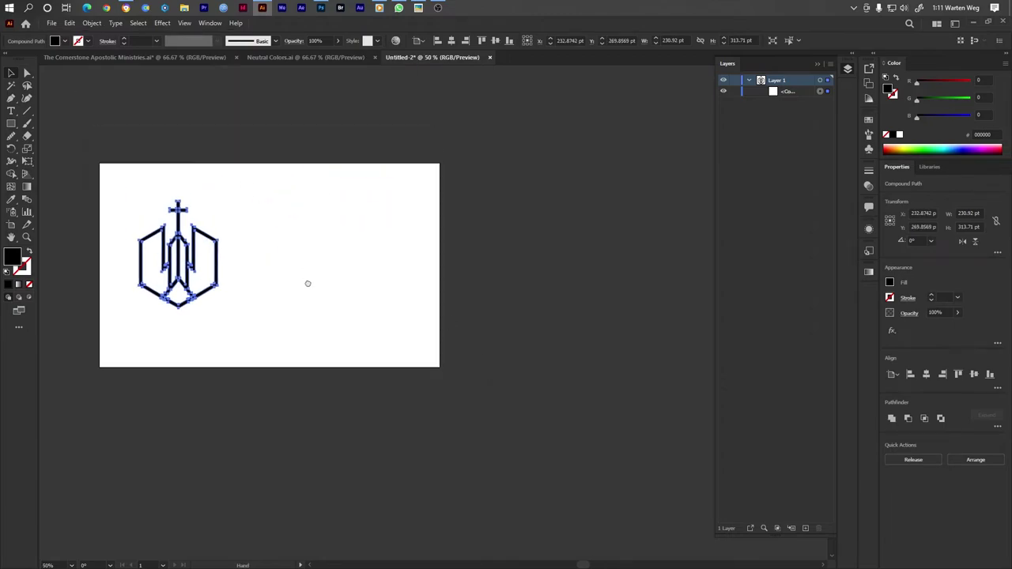
scroll(307, 282, "up", 1)
scroll(245, 267, "down", 2)
scroll(150, 267, "up", 3)
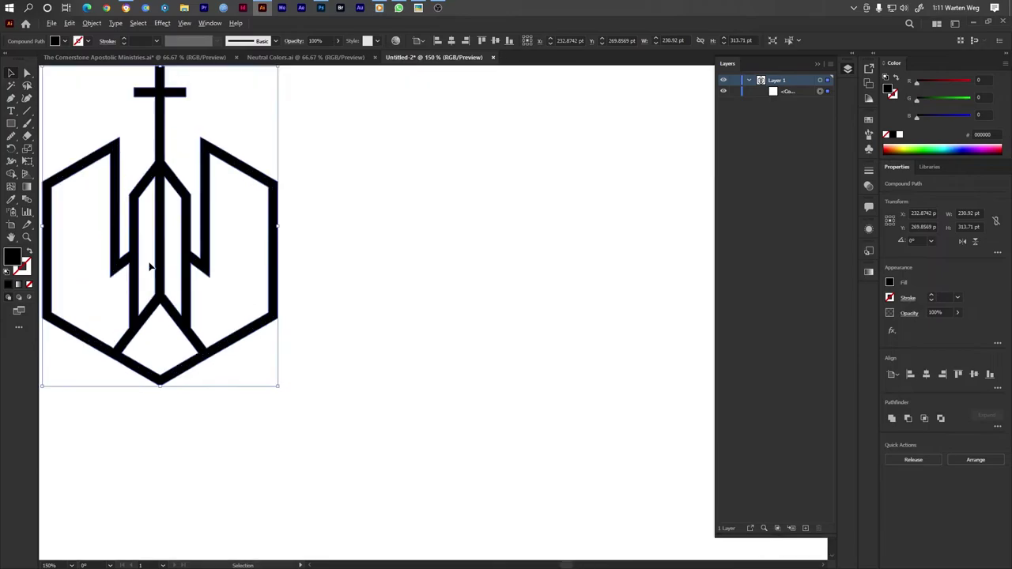
scroll(148, 266, "down", 4)
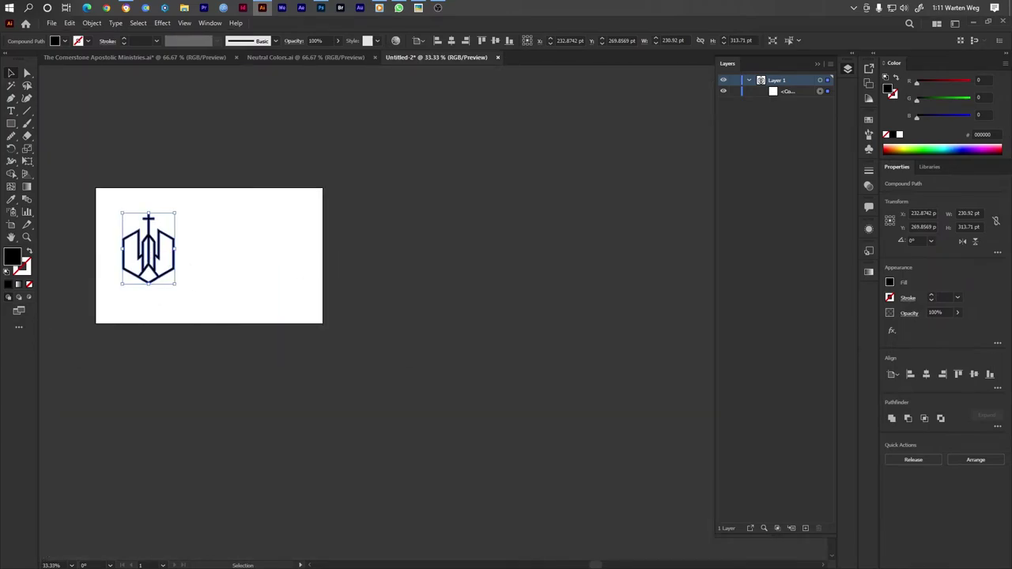
Step: Type 'The Cornerstone' as a text line just below the emblem
key("y")
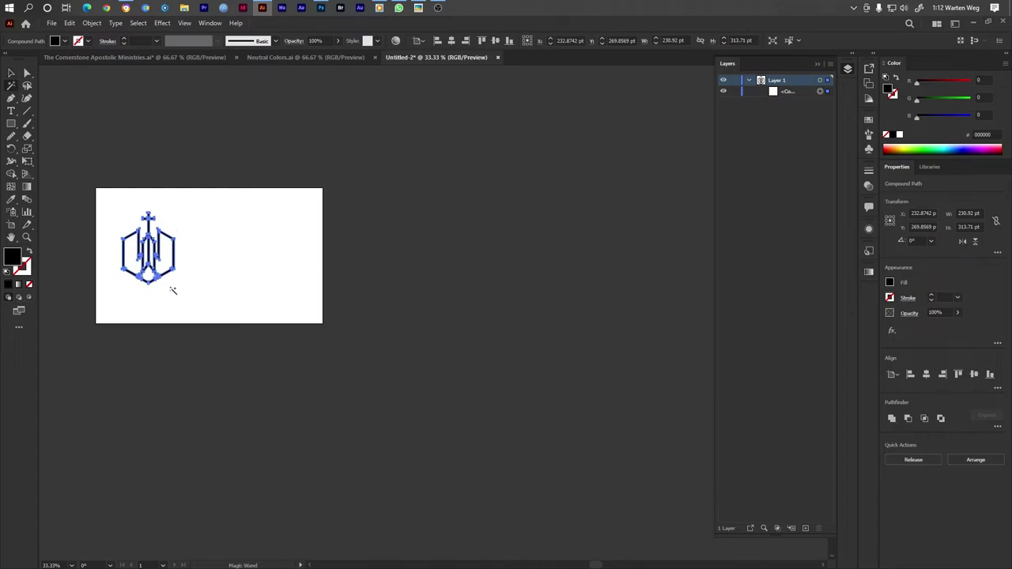
key("t")
left_click(170, 290)
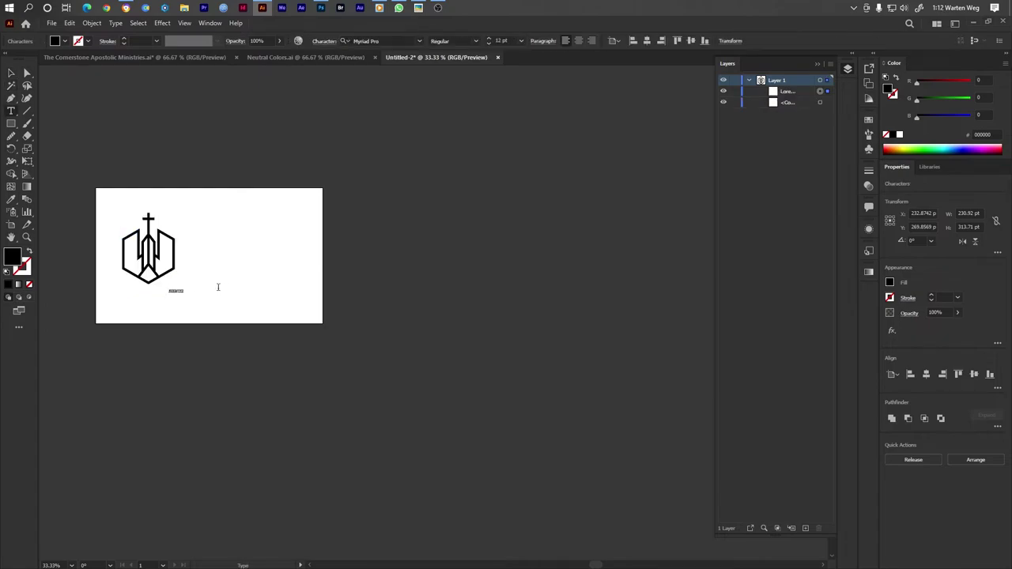
type("T")
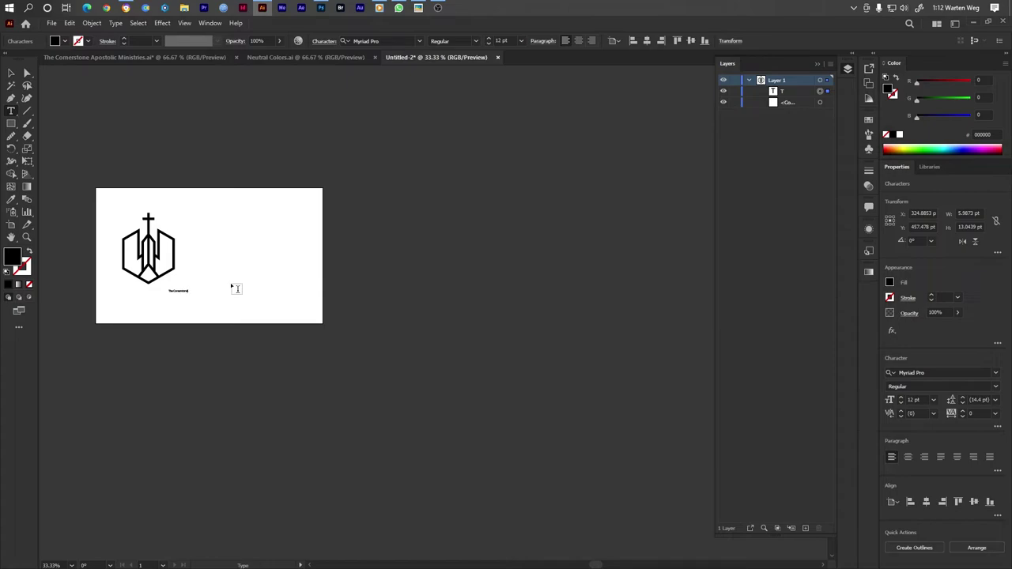
left_click(12, 73)
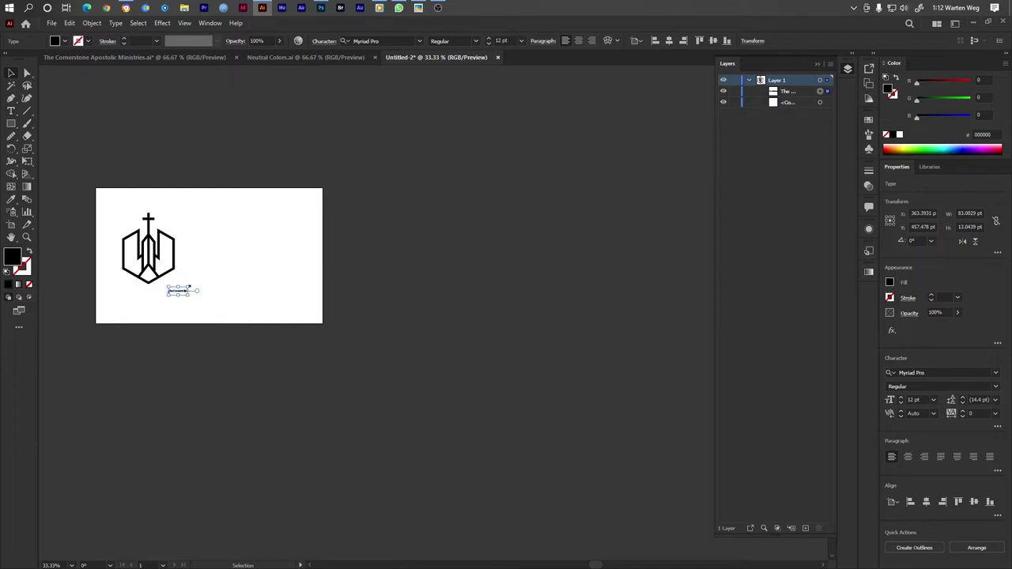
Step: Scale The Cornerstone title up, set it in Maxwell SmCaps, and shift it under the emblem
left_click_drag(189, 287, 412, 233)
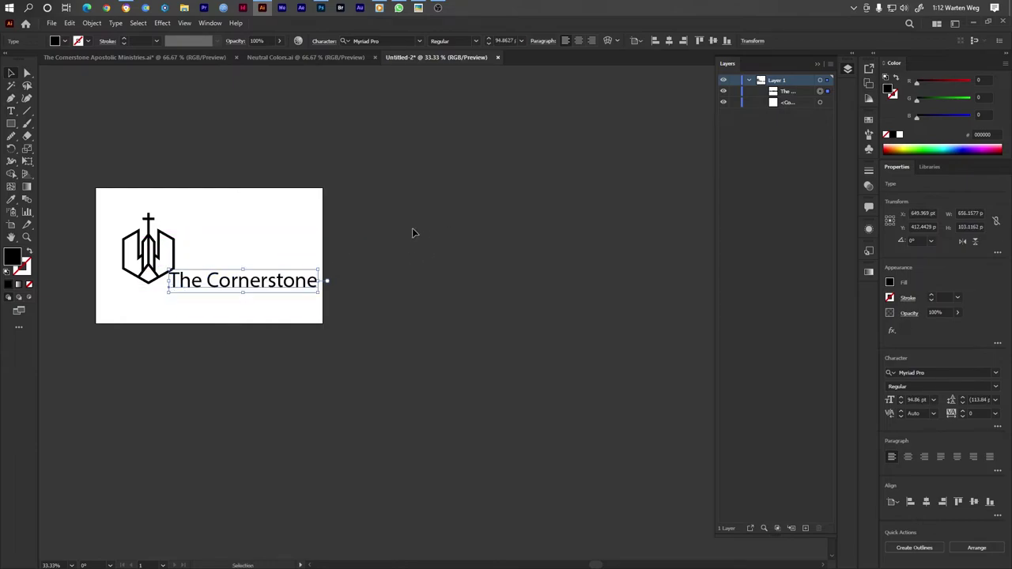
left_click(995, 372)
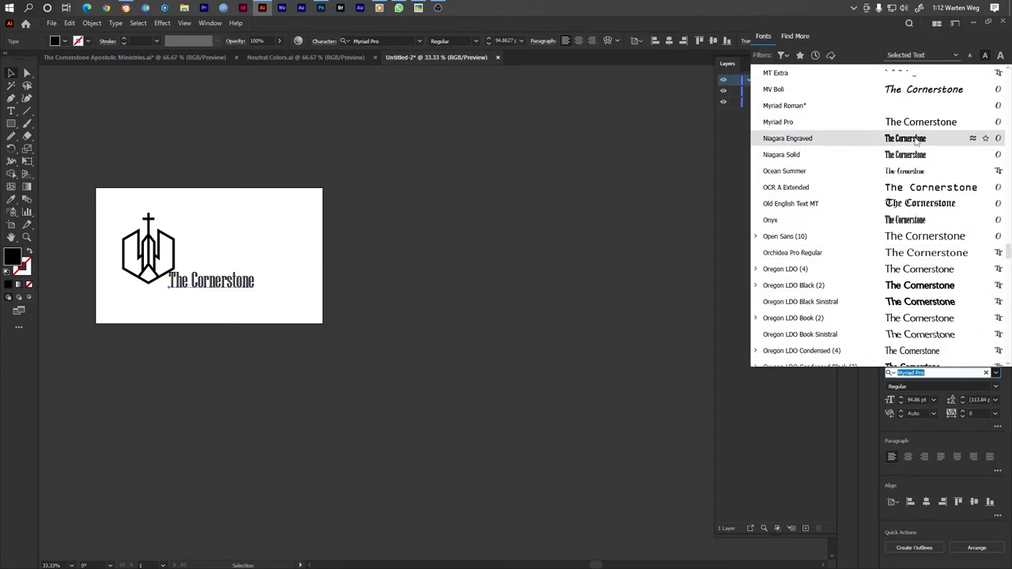
scroll(906, 142, "up", 3)
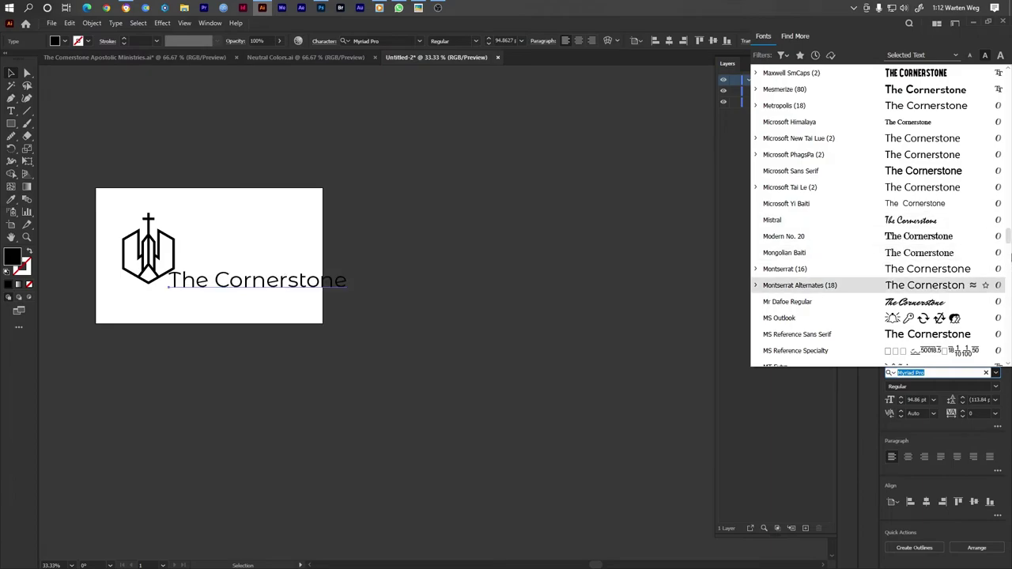
left_click_drag(1009, 240, 1007, 72)
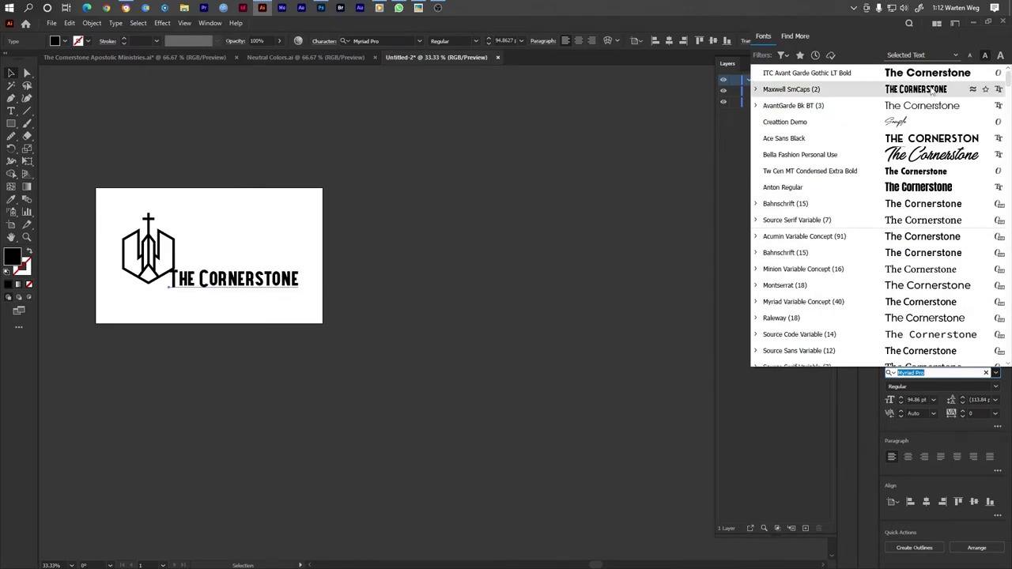
left_click(933, 89)
mouse_move(201, 280)
left_mouse_down()
mouse_move(155, 293)
mouse_move(209, 249)
left_mouse_up()
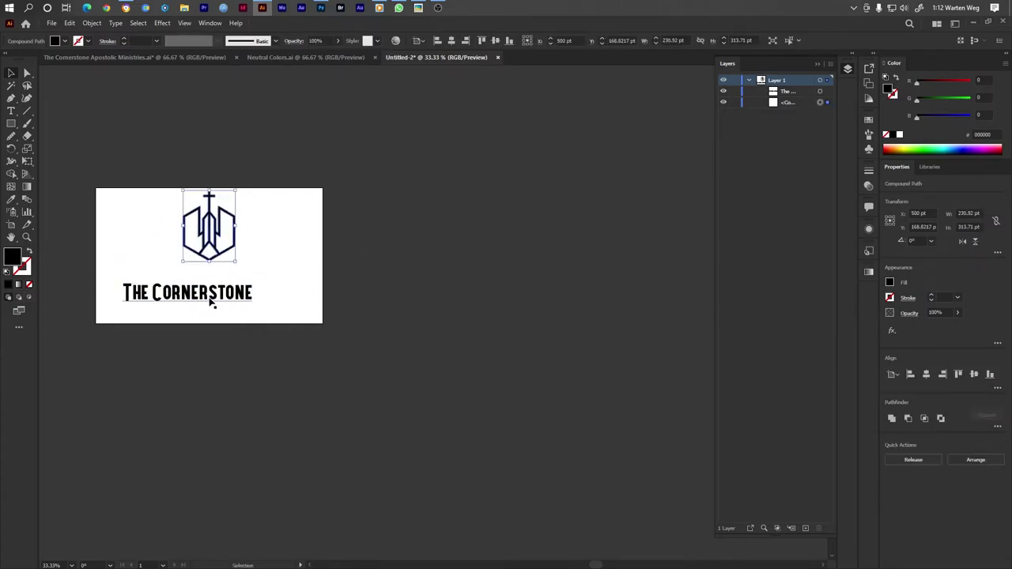
Step: Duplicate the title line below itself and retype the copy as APOSTOLIC MINITRIES
mouse_move(205, 302)
left_mouse_down()
mouse_move(224, 286)
mouse_move(216, 302)
left_mouse_up()
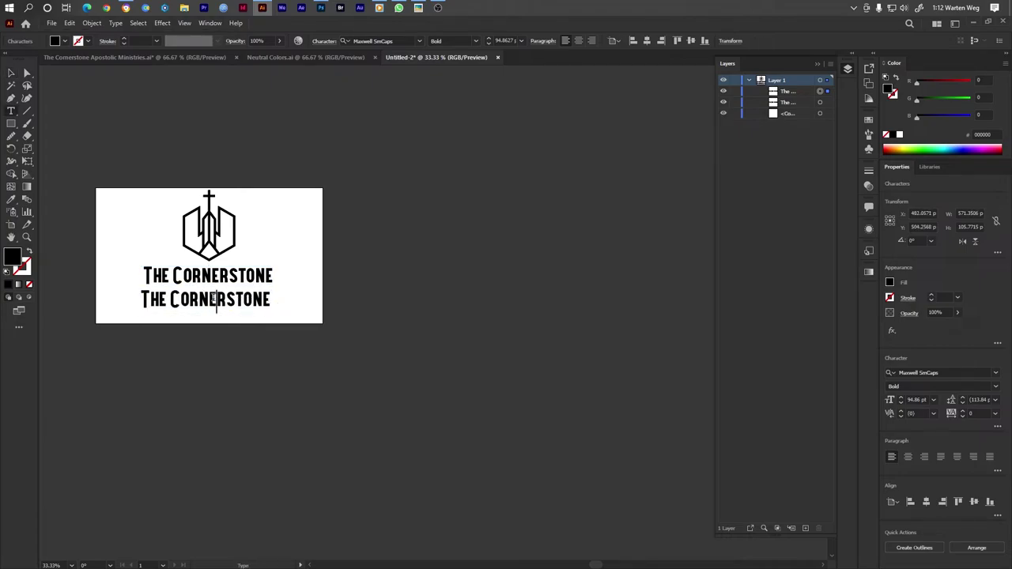
triple_click(213, 298)
type("A")
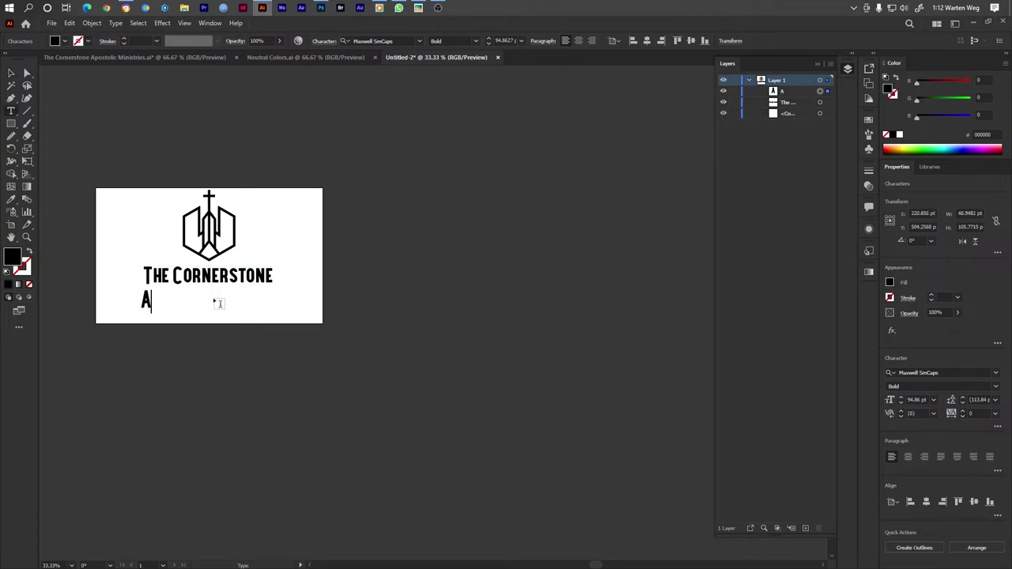
type("P")
key("BackSpace")
key("BackSpace")
type("A")
type("PO")
type("STOLIC ")
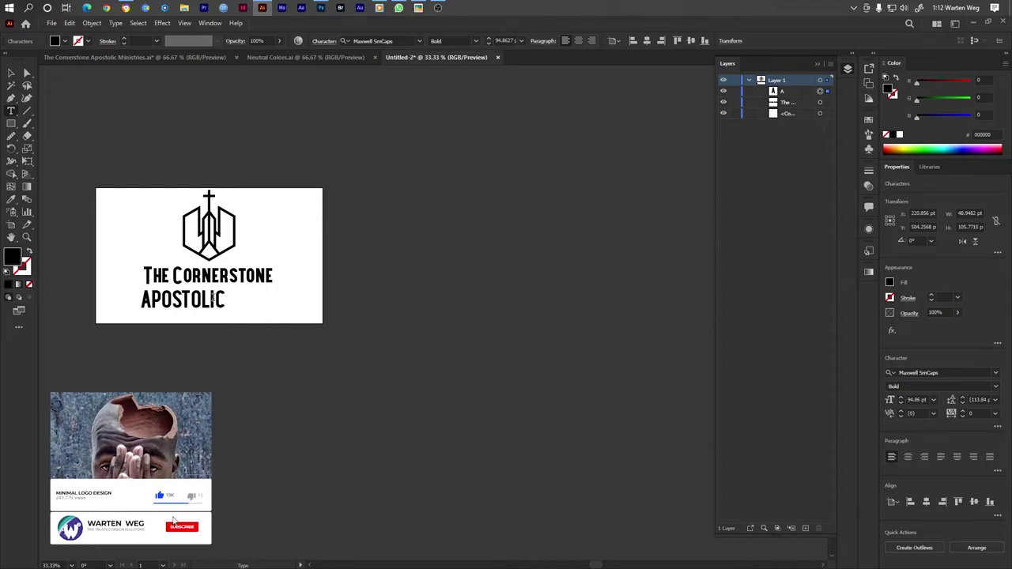
type("MINI")
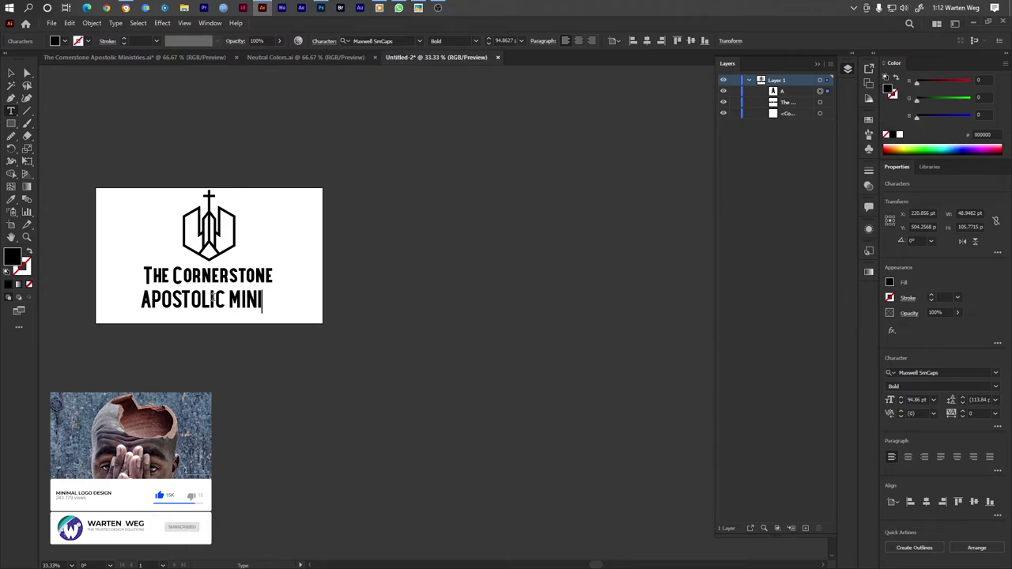
type("TRI")
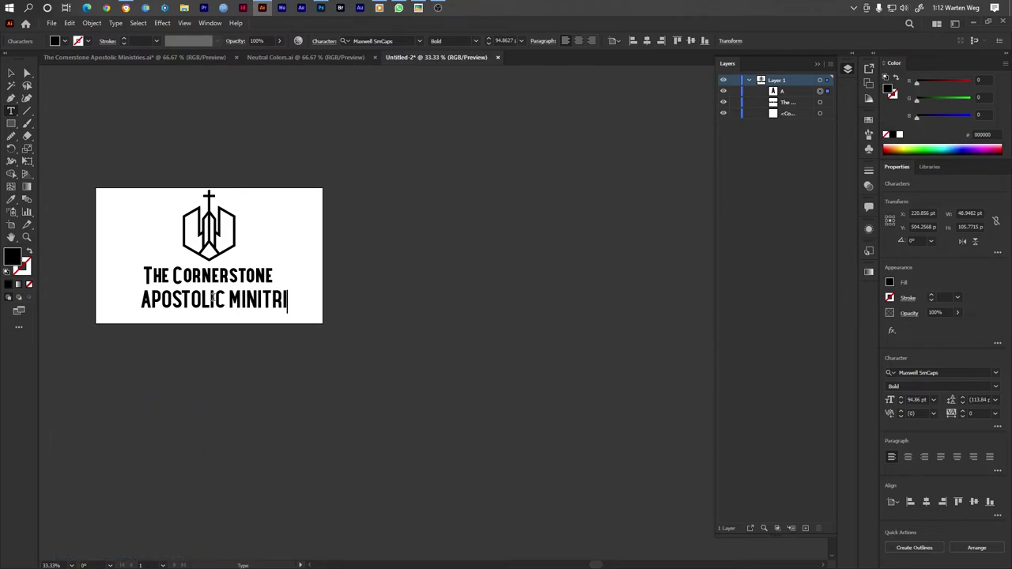
type("E")
type("S")
left_click(11, 73)
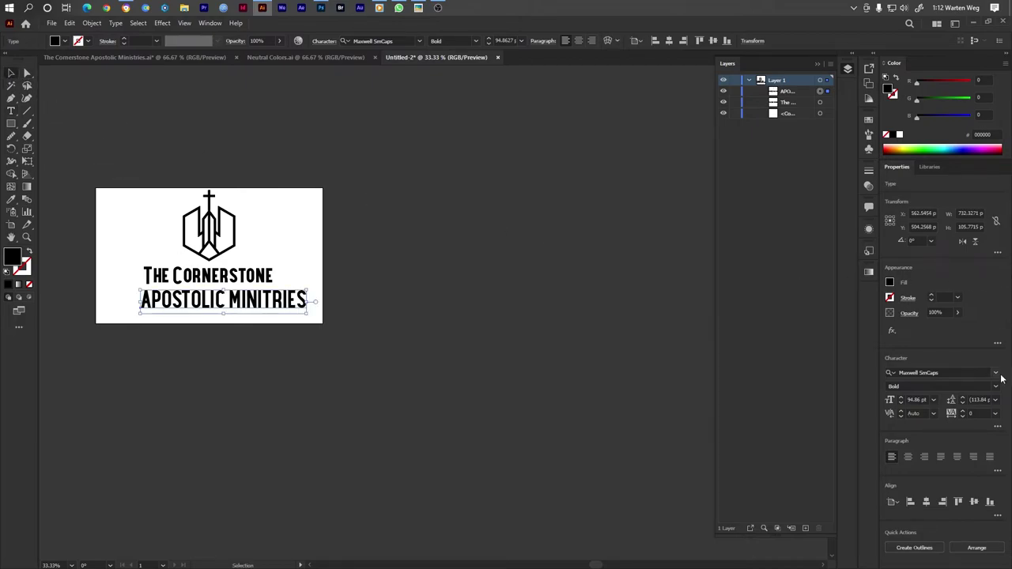
Step: Set the subtitle in AvantGarde Bk BT and shrink it up under the title
left_click(995, 372)
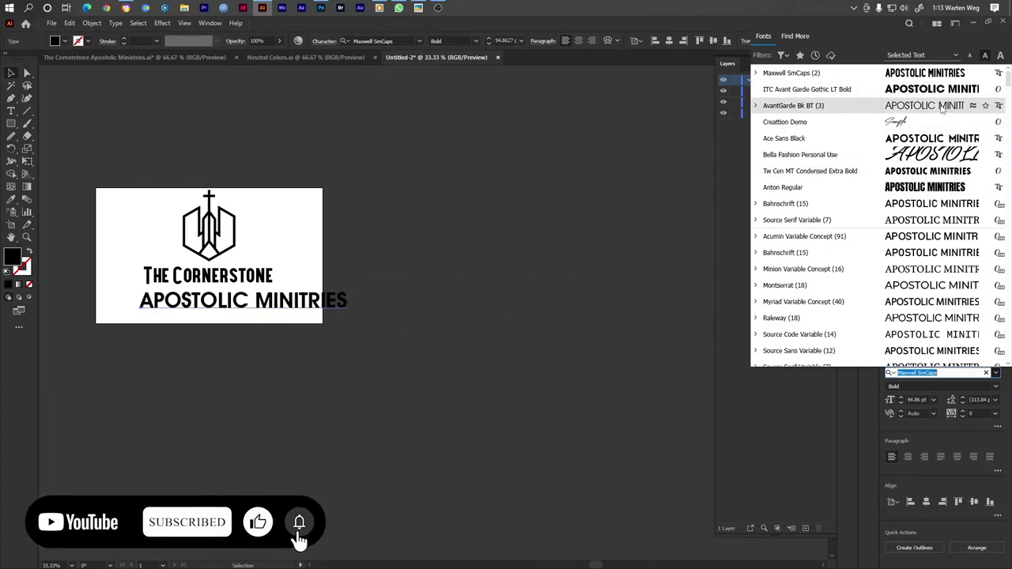
left_click(941, 106)
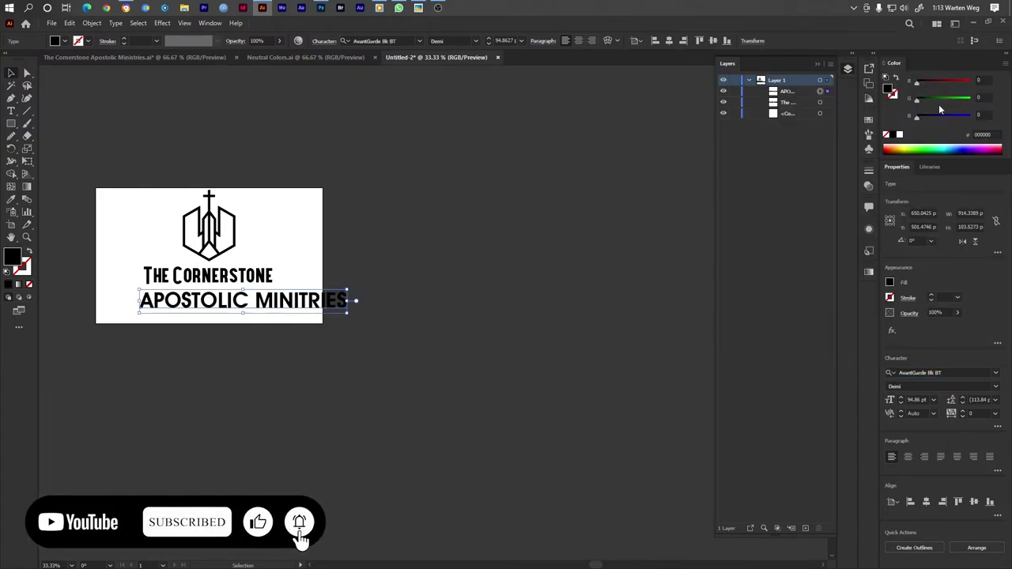
double_click(347, 302)
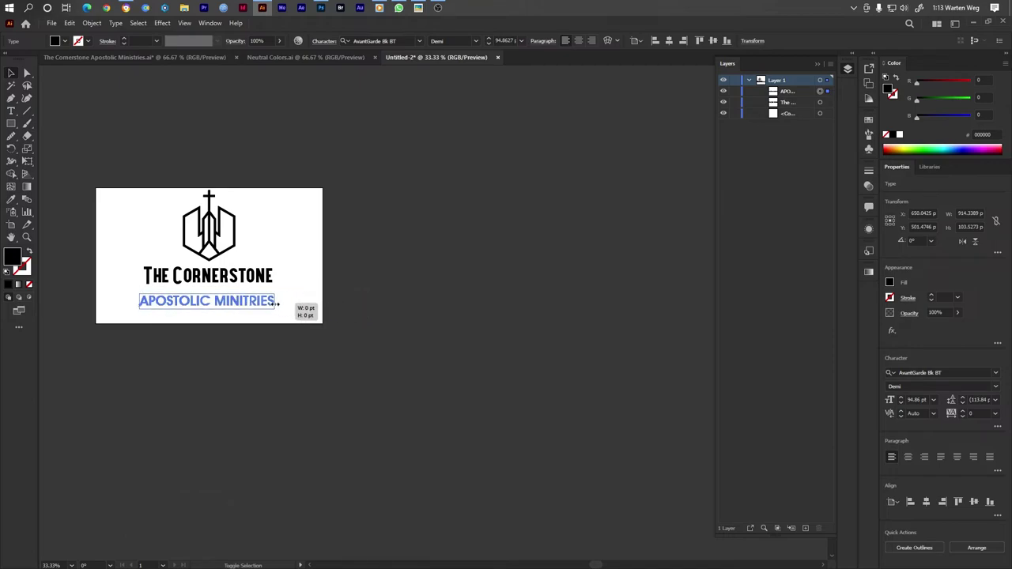
key("Escape")
left_click_drag(138, 302, 200, 307)
Step: Switch the subtitle's font style to the lighter Book weight
scroll(198, 311, "up", 2)
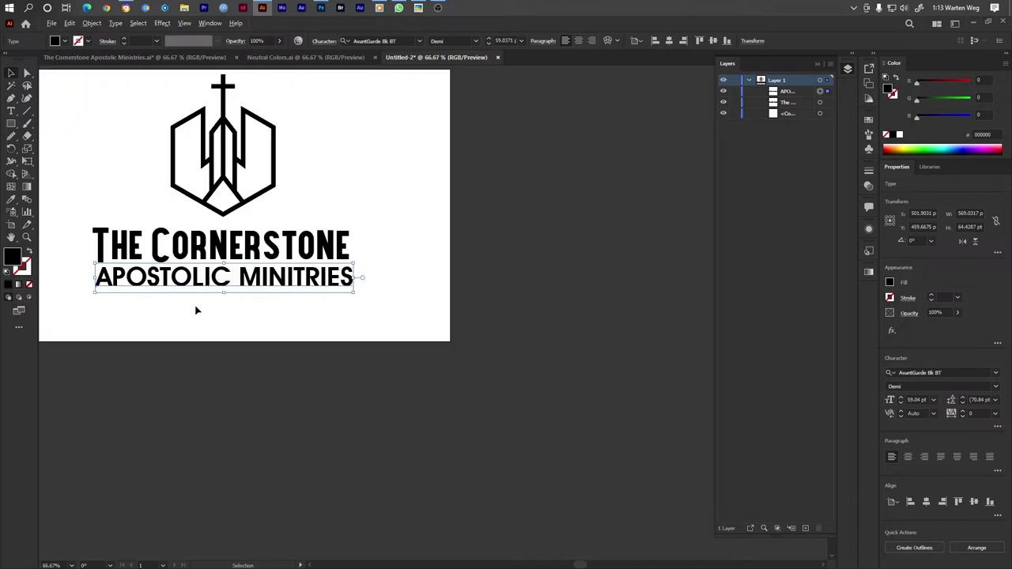
left_click(995, 385)
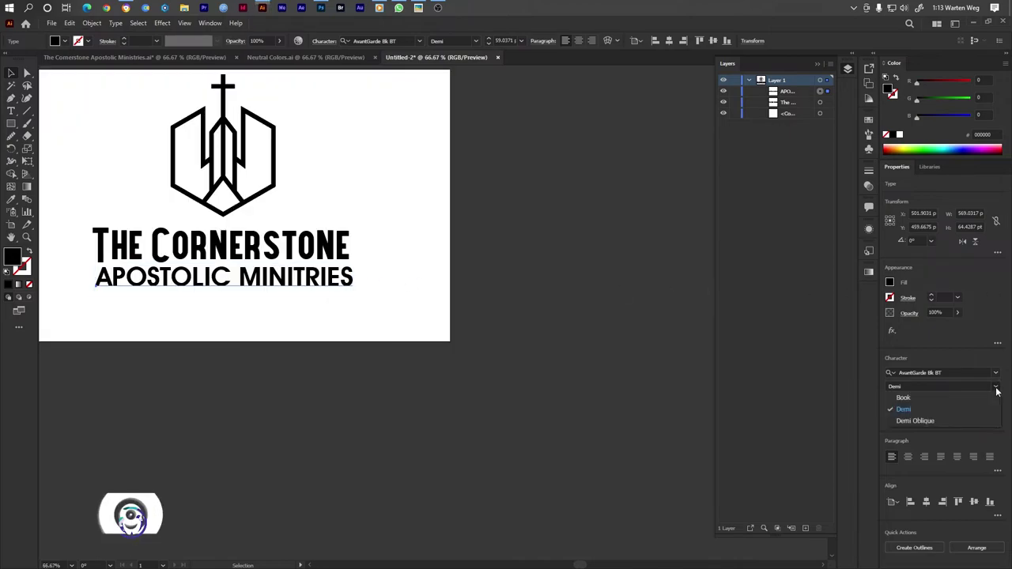
left_click(901, 394)
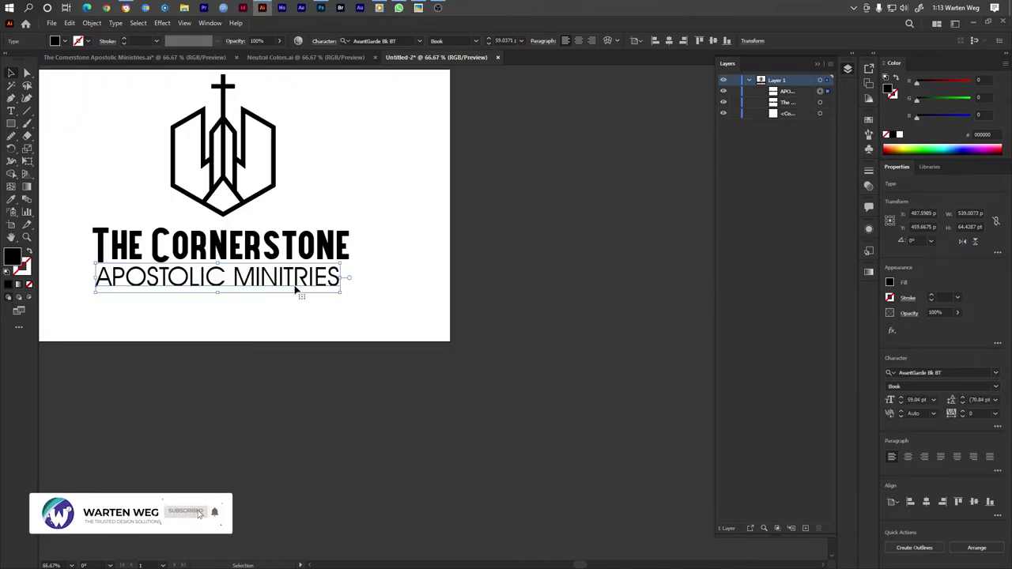
left_click(272, 243, "shift")
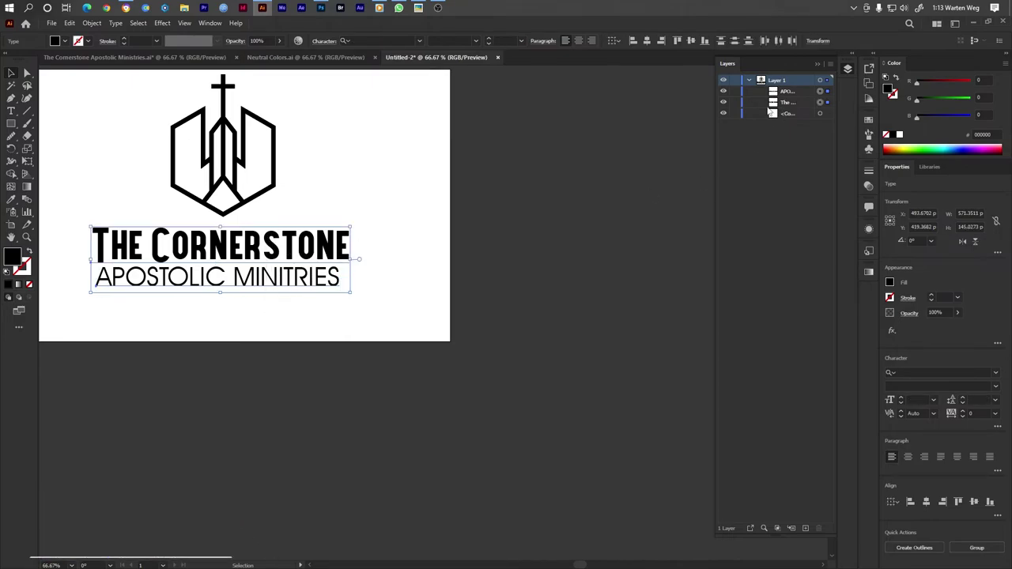
Step: Duplicate both title lines as hidden backups, then convert the visible text to outlines
left_click_drag(306, 261, 310, 377)
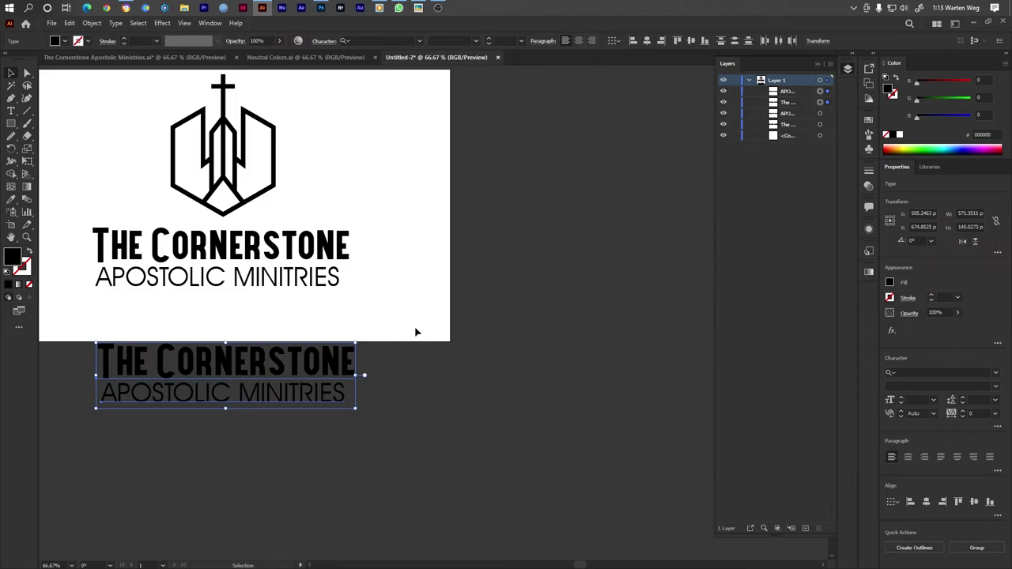
left_click_drag(722, 101, 722, 91)
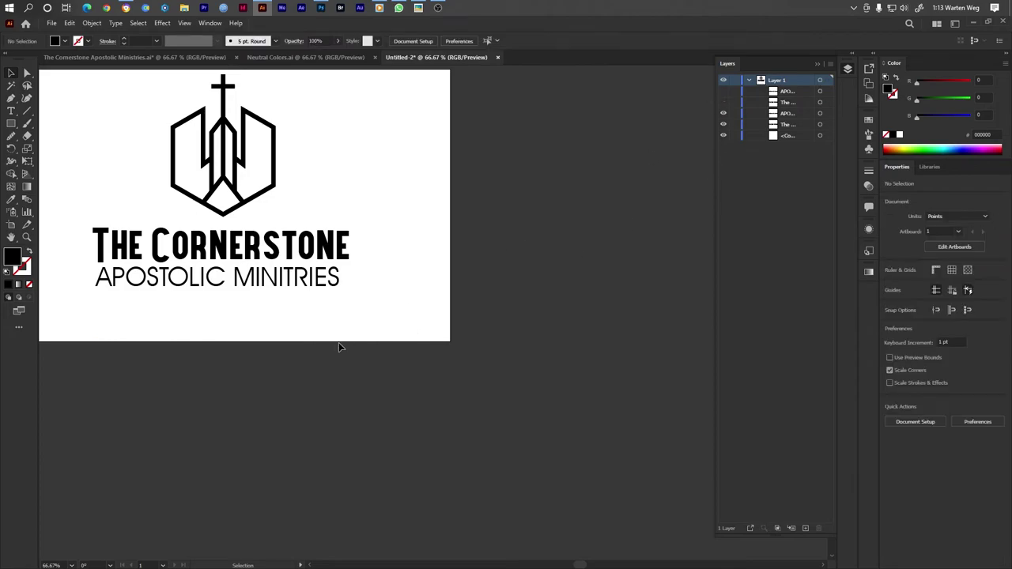
left_click_drag(322, 311, 257, 250)
right_click(258, 250)
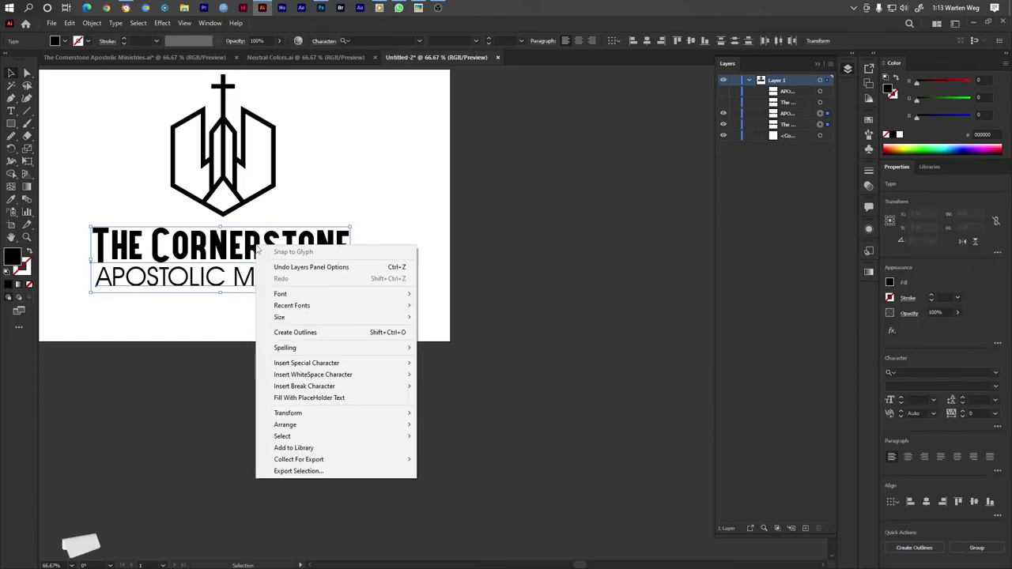
left_click(294, 332)
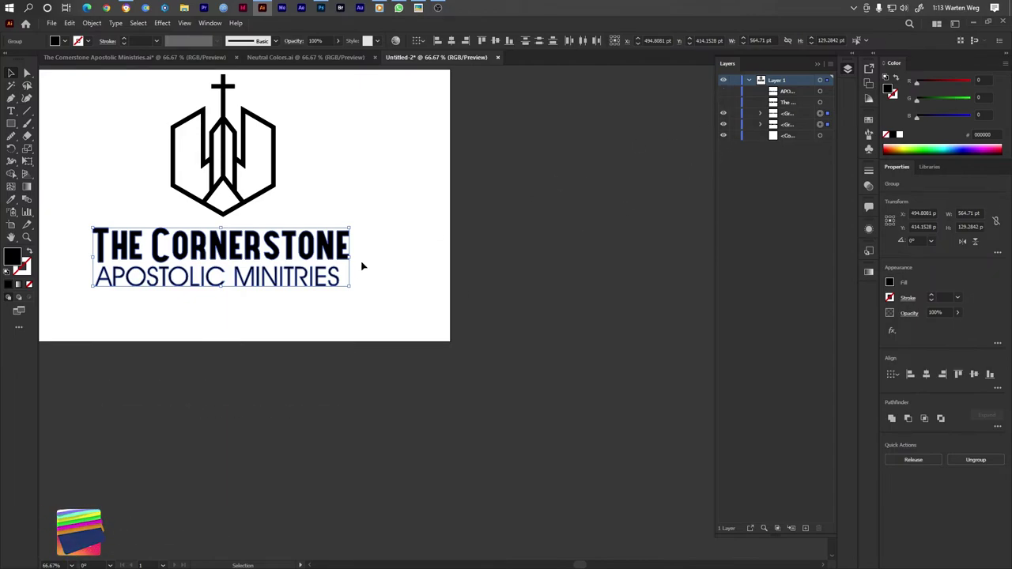
Step: Horizontally centre the cross icon with both title lines and enlarge the whole logo slightly
left_click(224, 161, "shift")
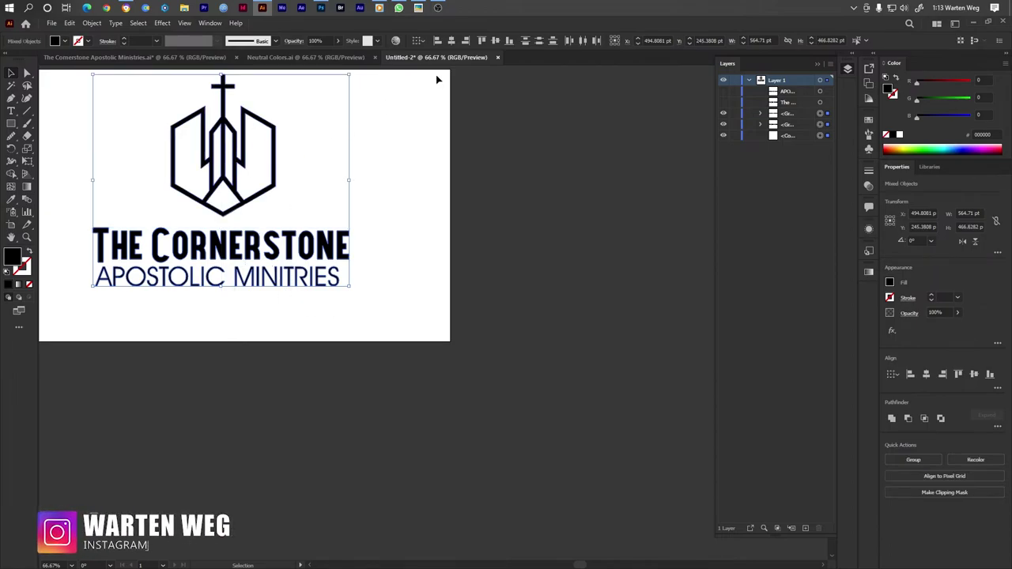
left_click(451, 41)
scroll(253, 292, "down", 2)
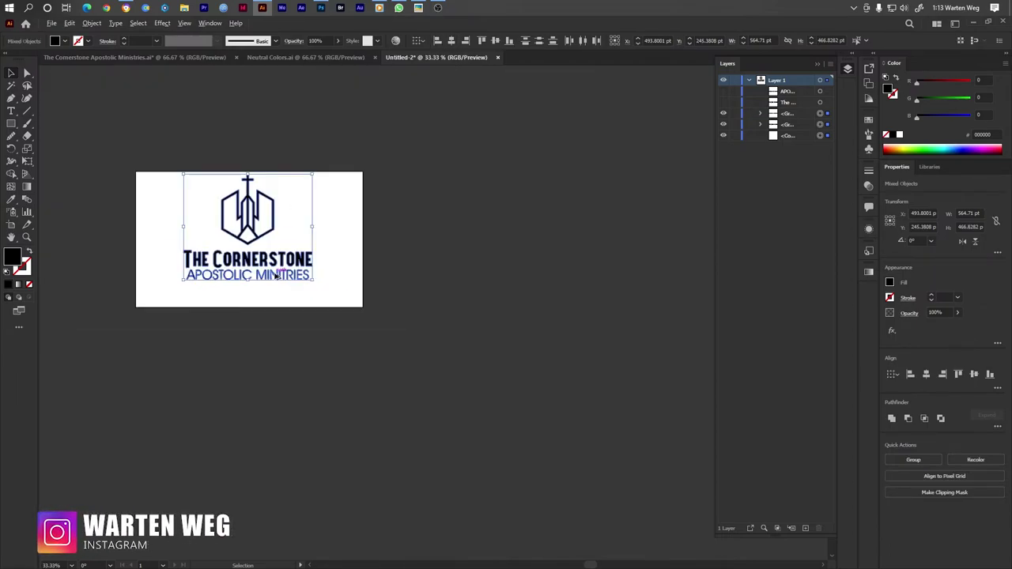
left_click_drag(249, 282, 248, 304)
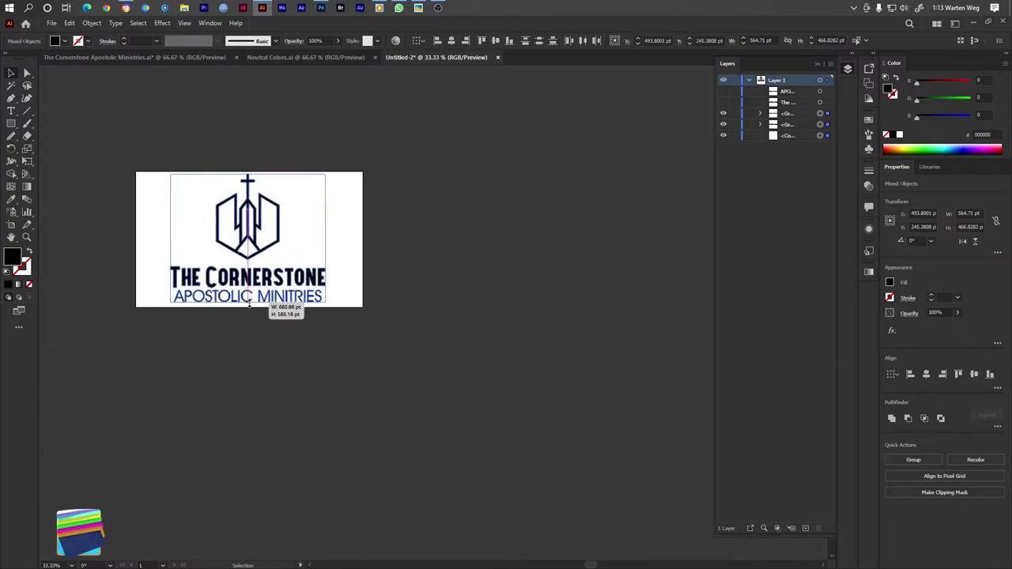
Step: Recentre the artboard in view and reselect the cross icon on its own
left_click(332, 233)
left_click(261, 224)
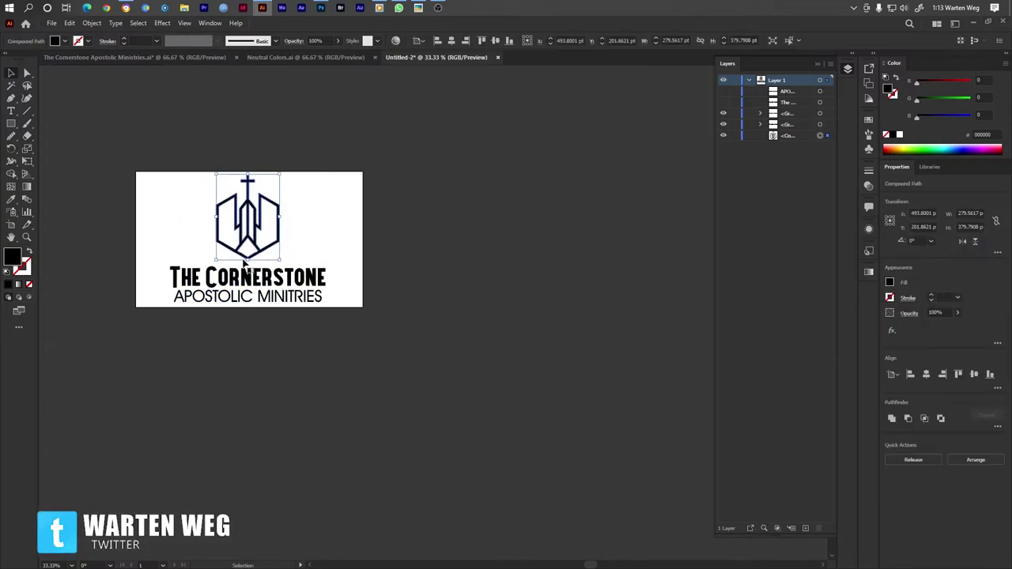
left_click(334, 223)
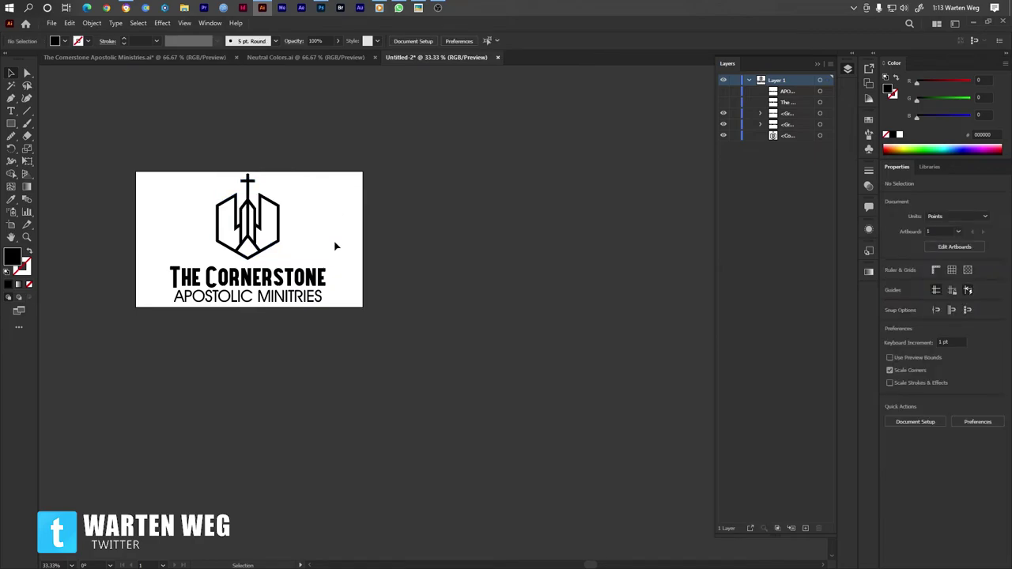
left_click(259, 225)
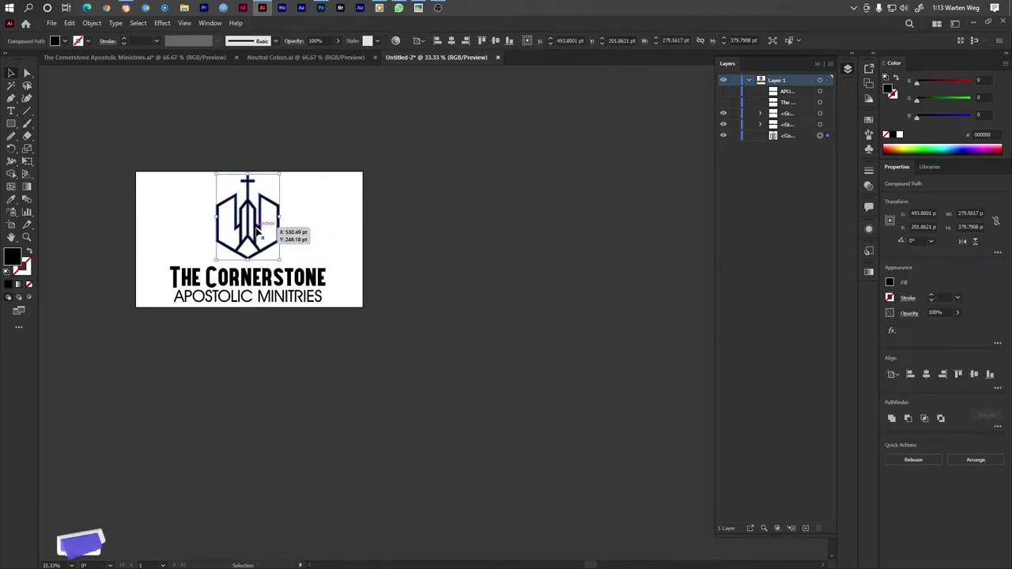
scroll(219, 212, "up", 2)
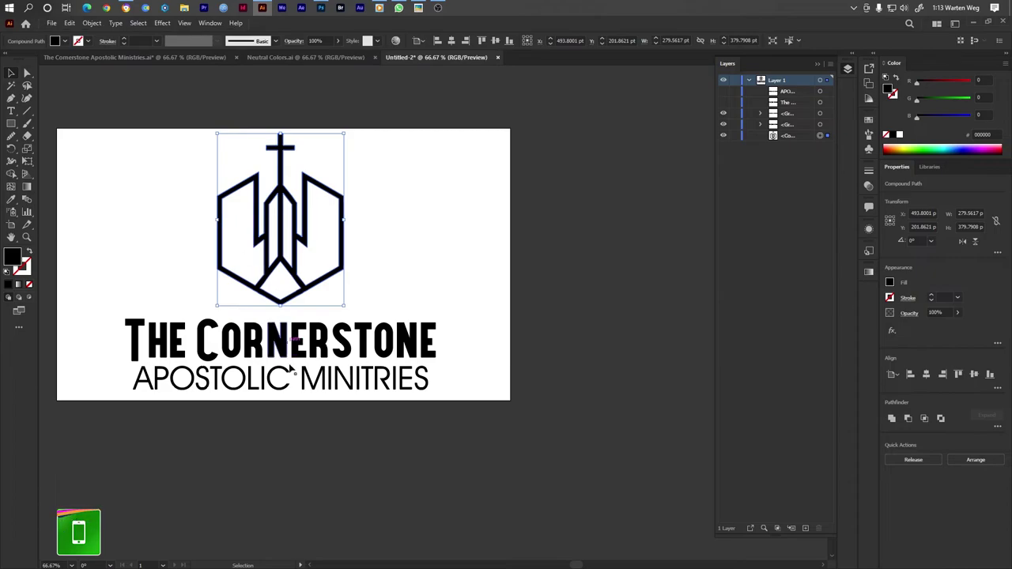
left_click_drag(290, 368, 375, 392)
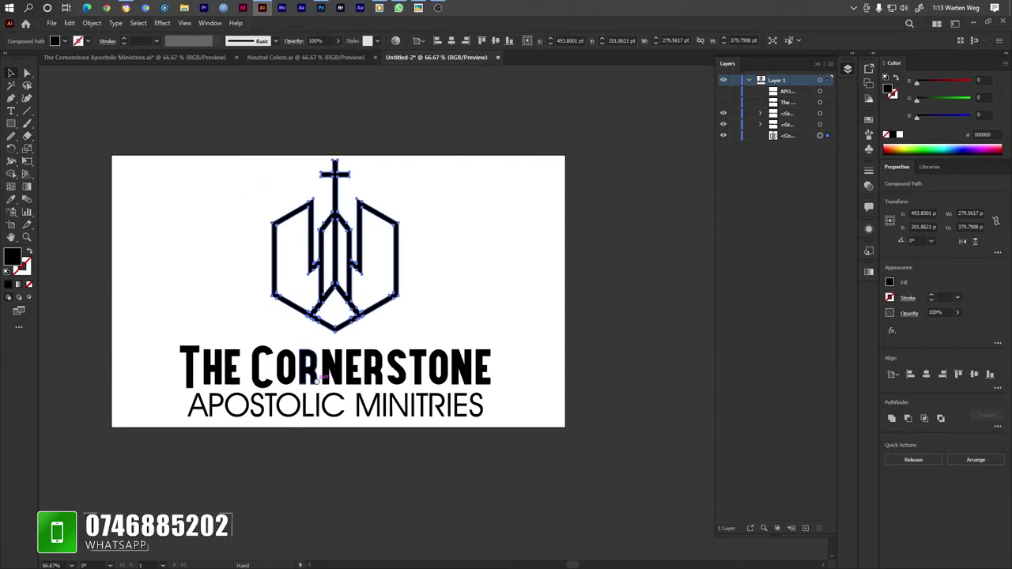
left_click(499, 259)
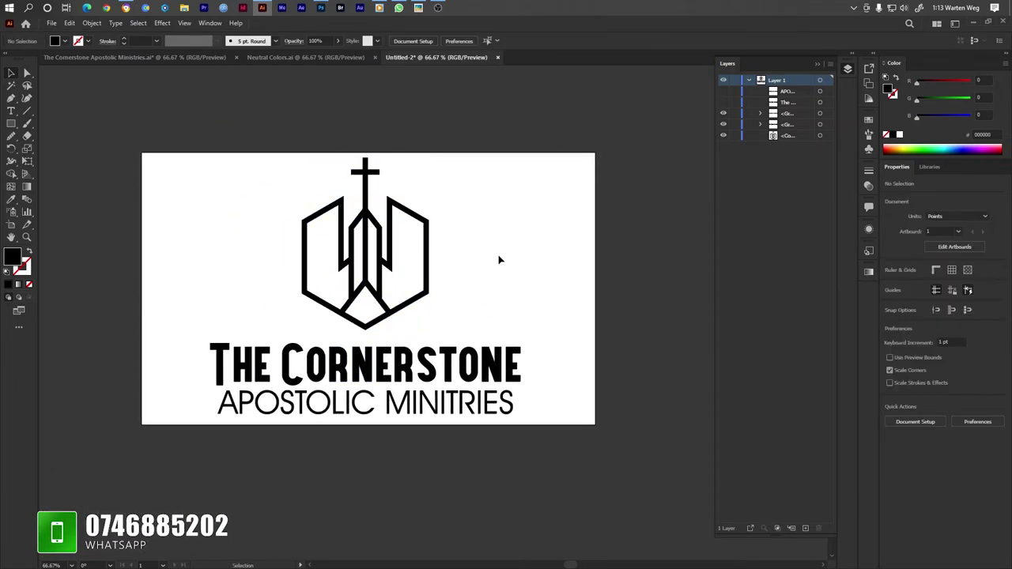
left_click(370, 294)
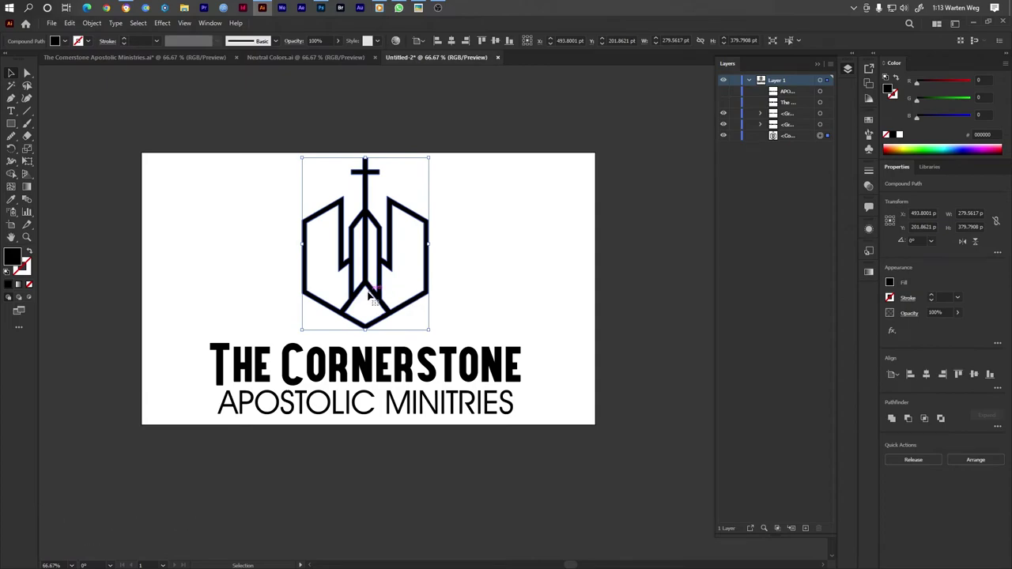
Step: Fill the cross icon with maroon #720a28
double_click(11, 256)
left_click_drag(495, 292, 489, 300)
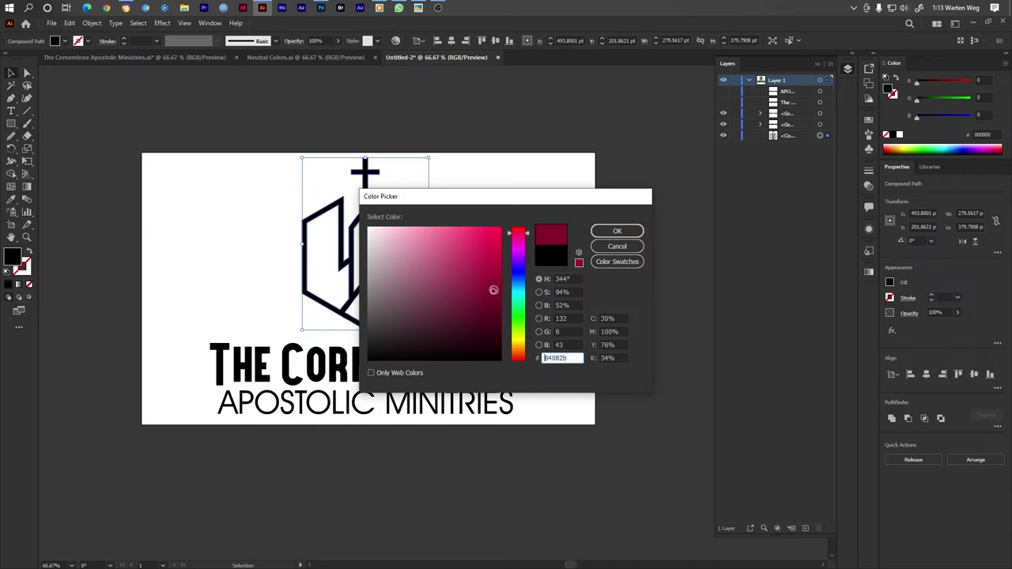
left_click(601, 229)
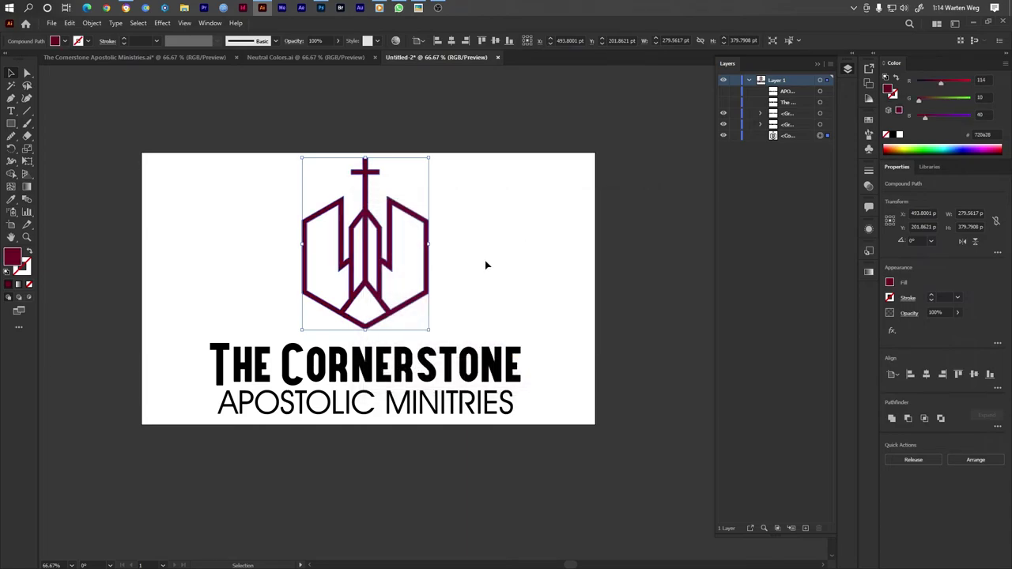
left_click(482, 269)
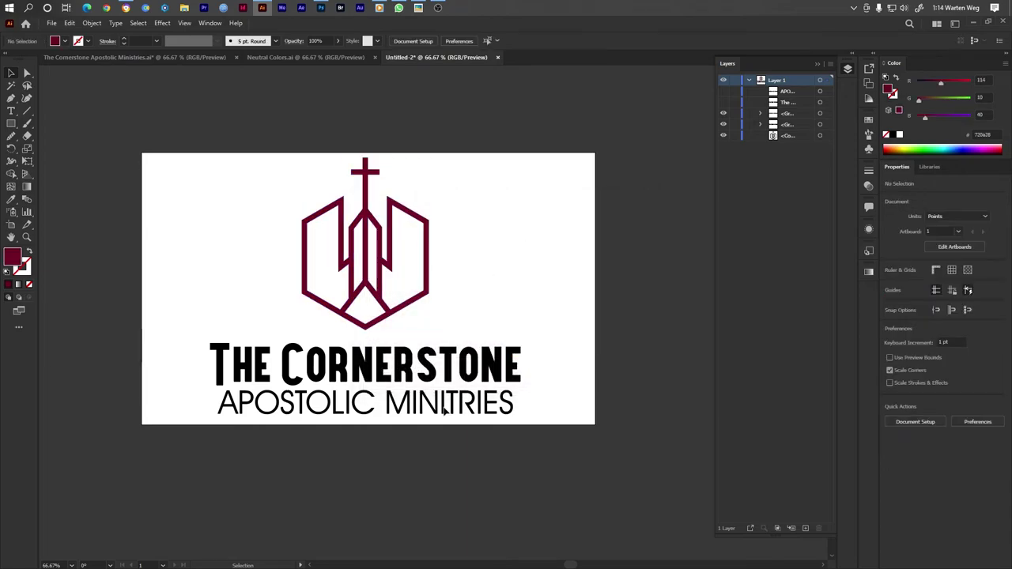
Step: Eyedropper the icon's maroon onto THE CORNERSTONE title
left_click(317, 378)
key("i")
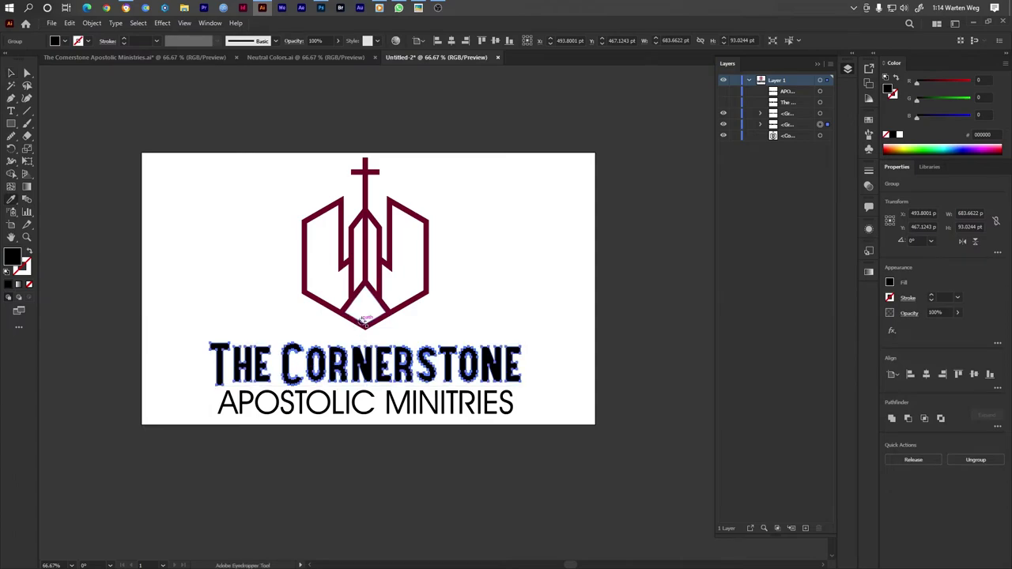
left_click(363, 320)
key("v")
left_click(486, 312)
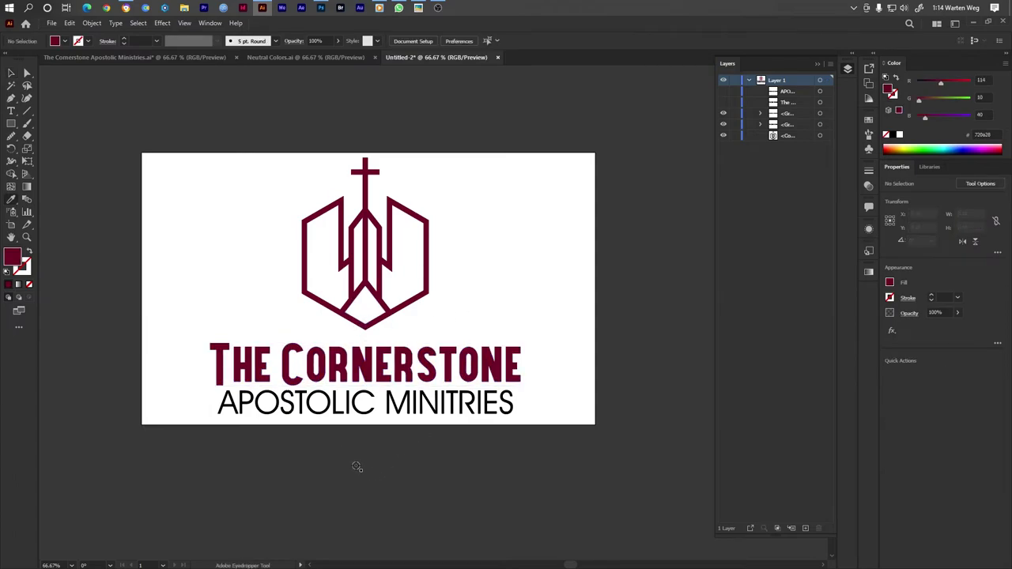
Step: Give the APOSTOLIC MINITRIES subtitle a very dark maroon fill, #28020d
left_click(354, 407)
key("i")
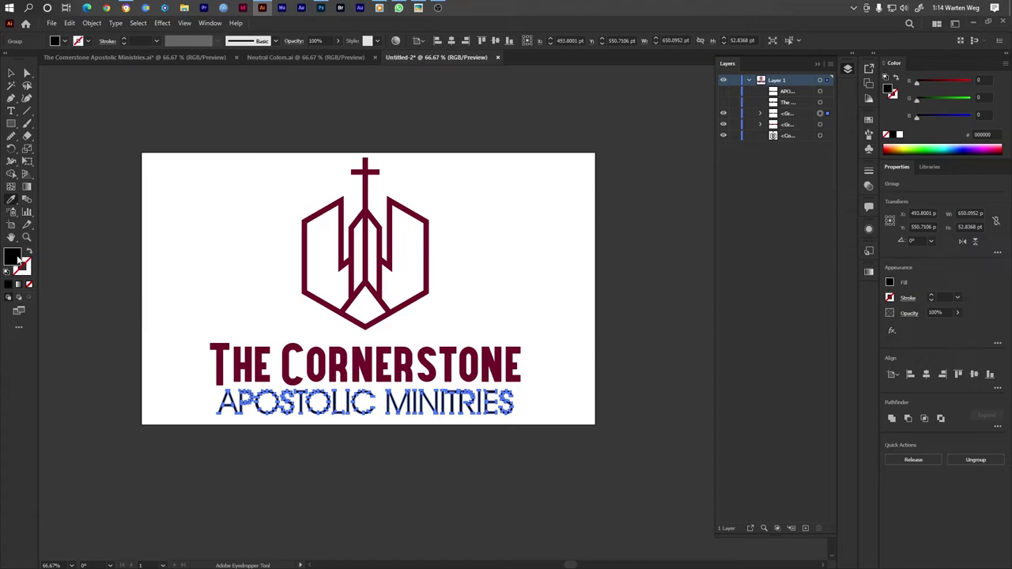
double_click(18, 258)
left_click_drag(481, 337, 495, 339)
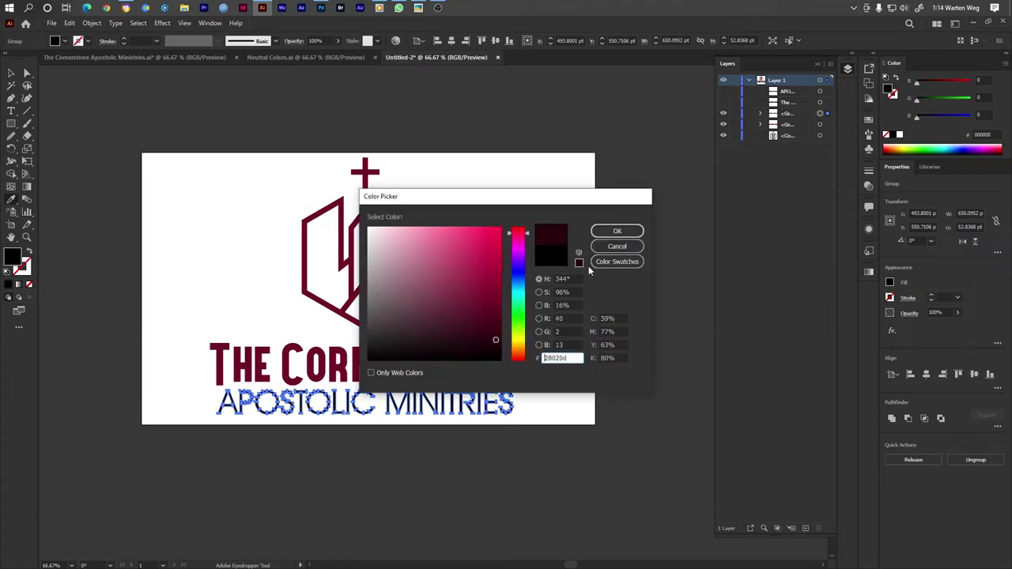
left_click(617, 231)
key("ctrl+shift+a")
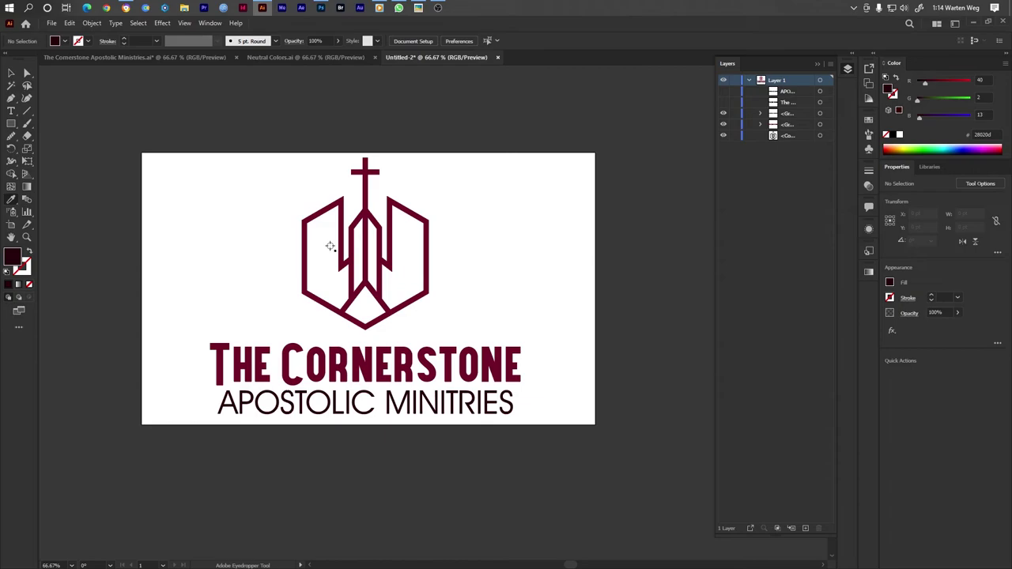
Step: Briefly reveal the hidden black text copies, then hide them again
left_click(722, 102)
left_click(722, 91)
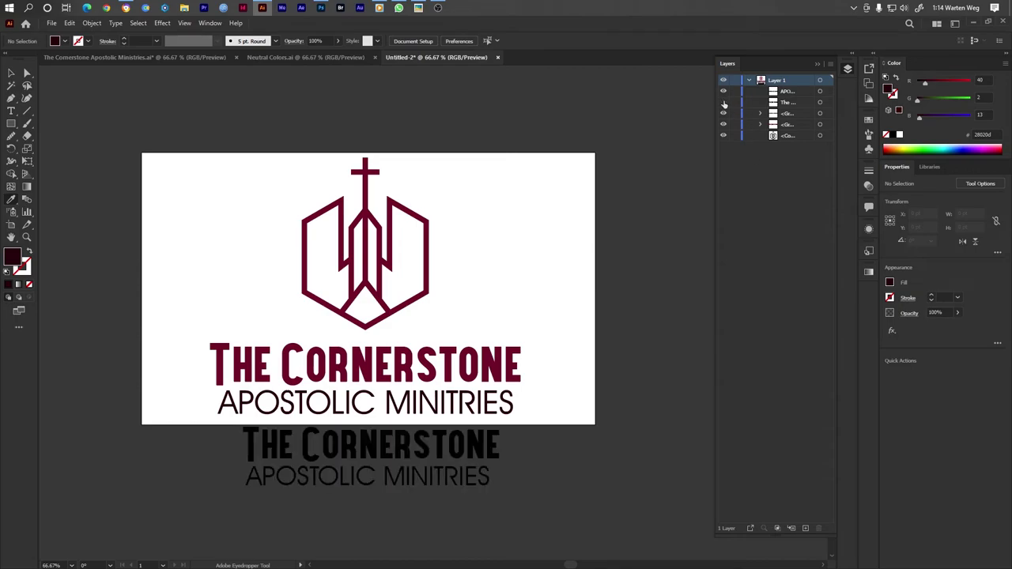
left_click(722, 102)
key("v")
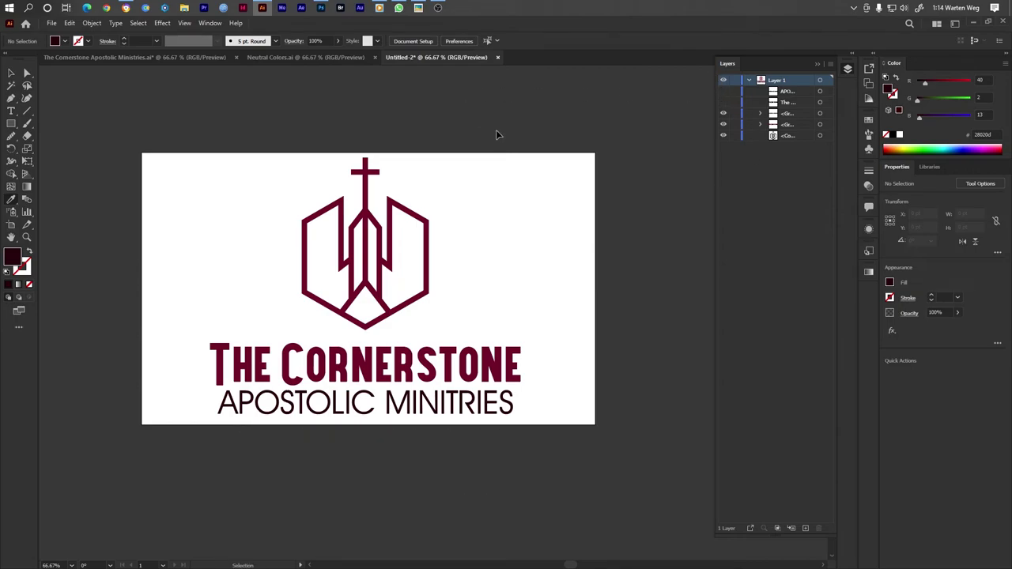
Step: Copy the text layer's name to the clipboard
left_click(52, 23)
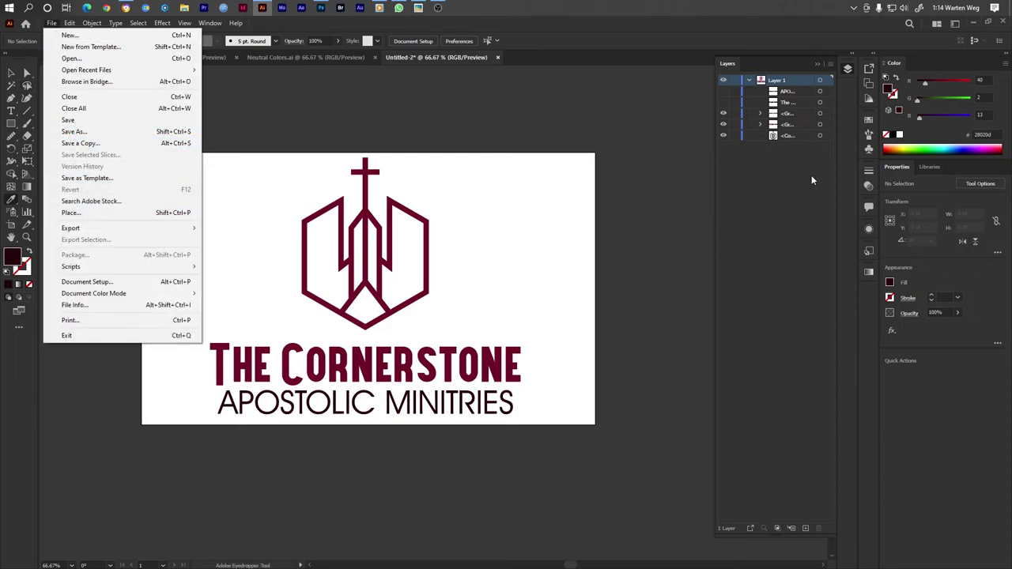
left_click(791, 97)
double_click(790, 102)
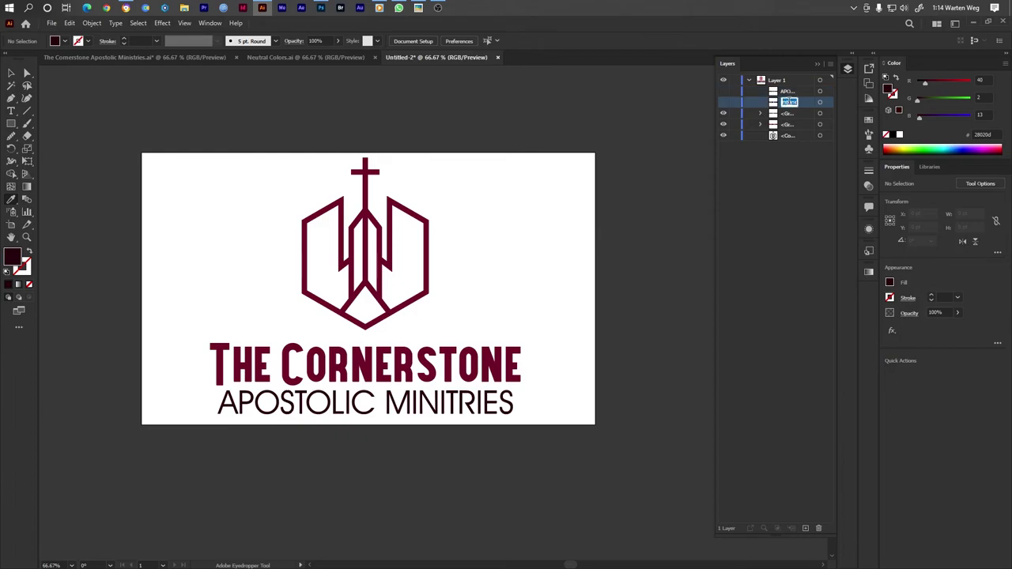
right_click(789, 101)
left_click(811, 135)
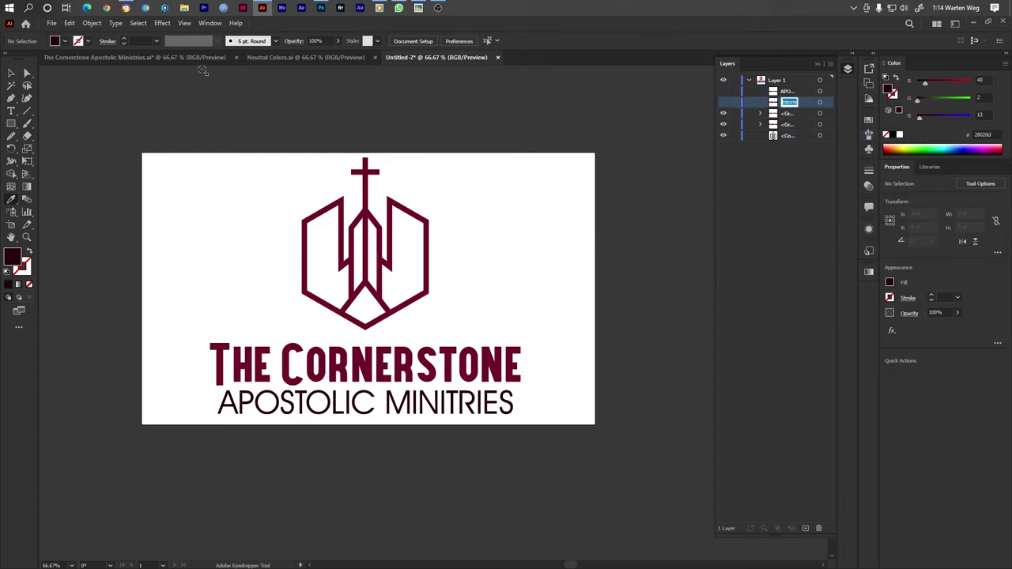
Step: Begin Save As in the Desktop location and clear the mistyped file name
left_click(51, 23)
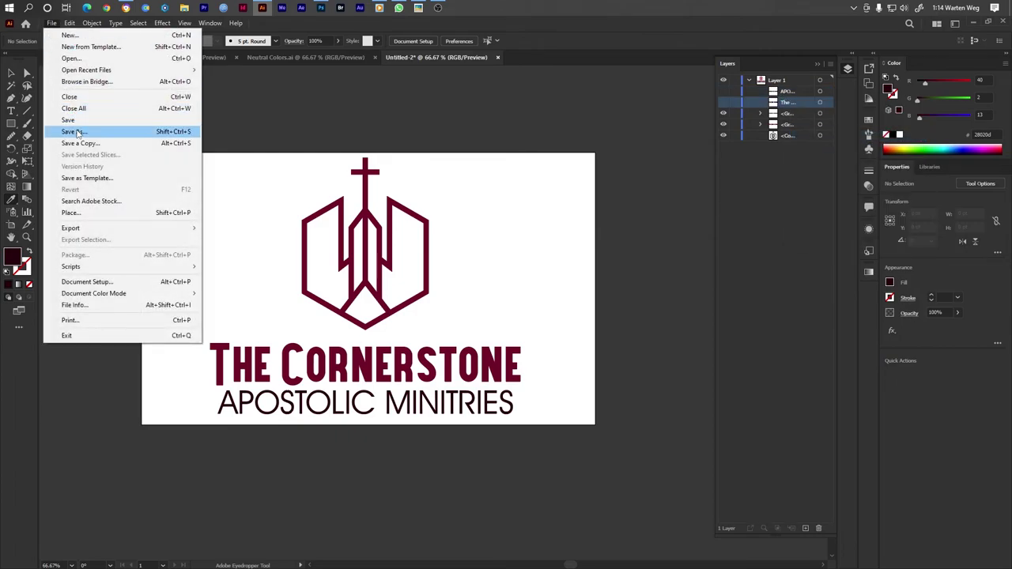
left_click(76, 126)
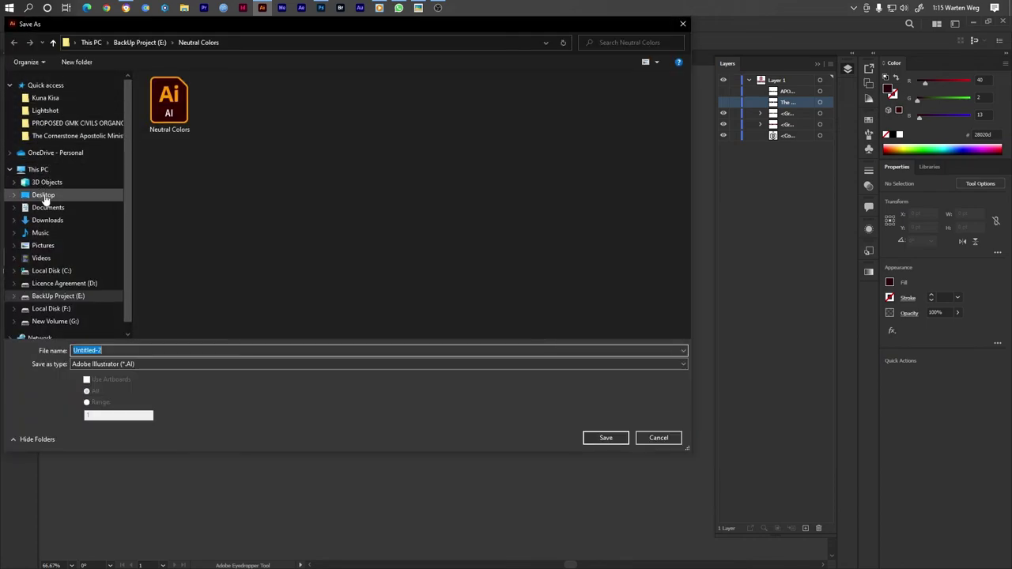
left_click(42, 194)
left_click(129, 350)
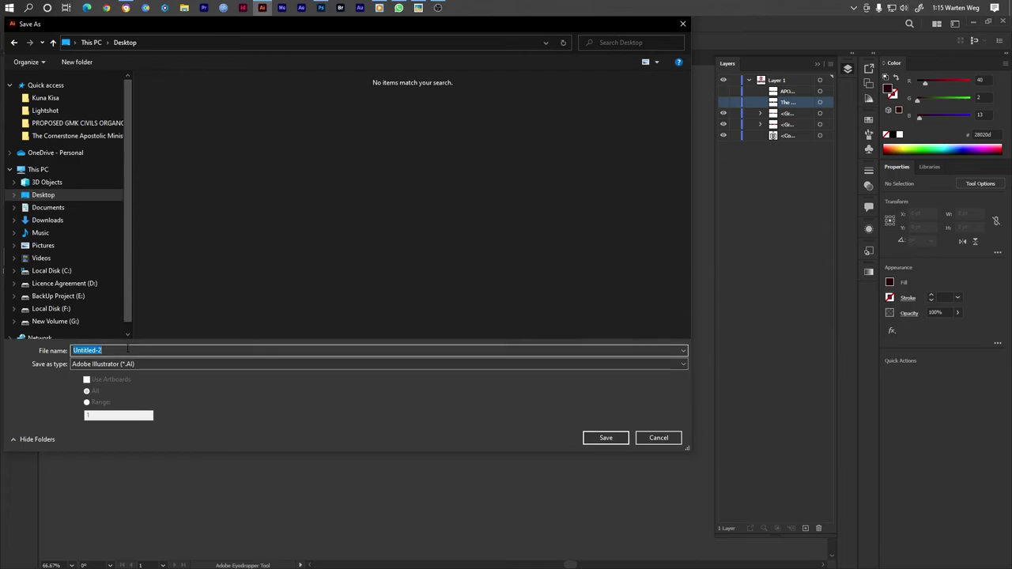
type("cHU")
type("RCH ")
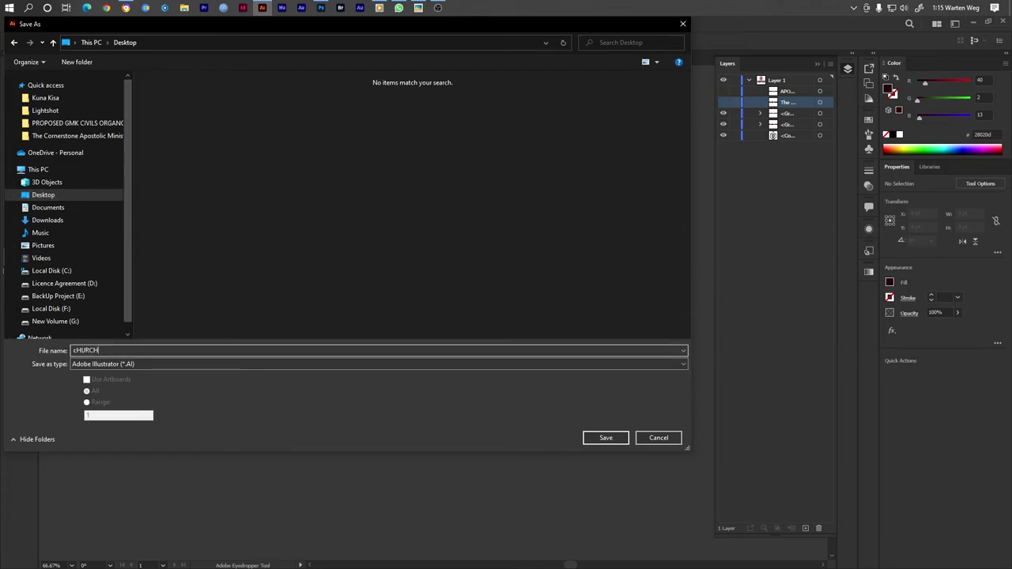
type("lOG")
key("BackSpace")
key("BackSpace")
key("BackSpace")
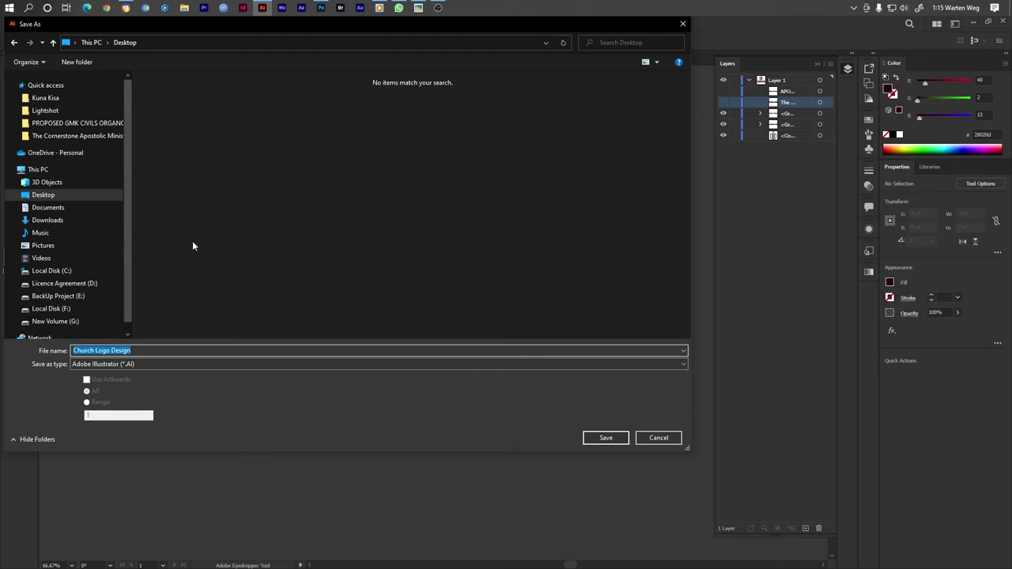
Step: Create a 'Church Logo Design' Desktop folder and save the logo in it as an Illustrator file
left_click(76, 62)
key("ctrl+v")
key("Return")
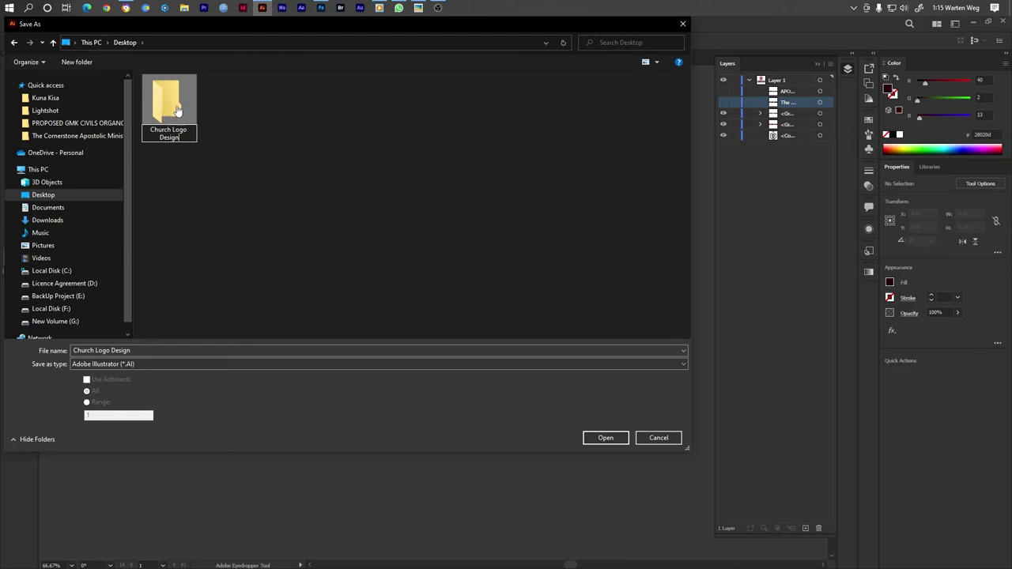
double_click(176, 110)
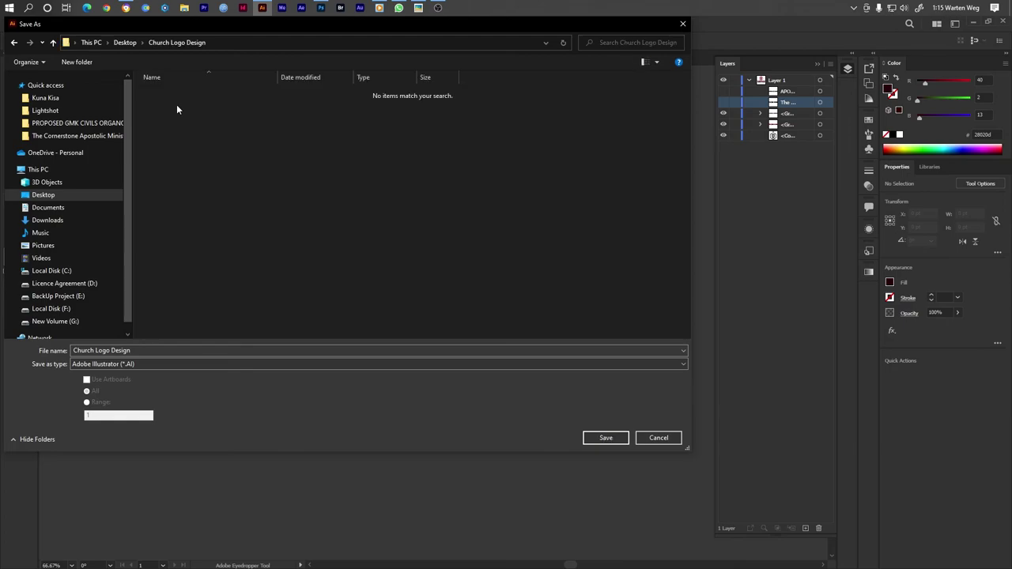
left_click(595, 440)
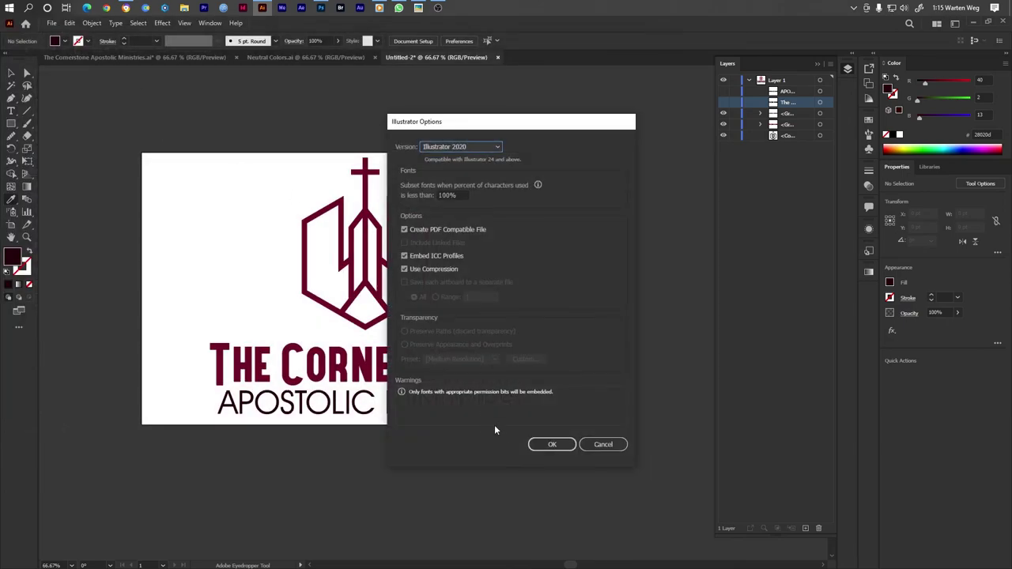
left_click(543, 443)
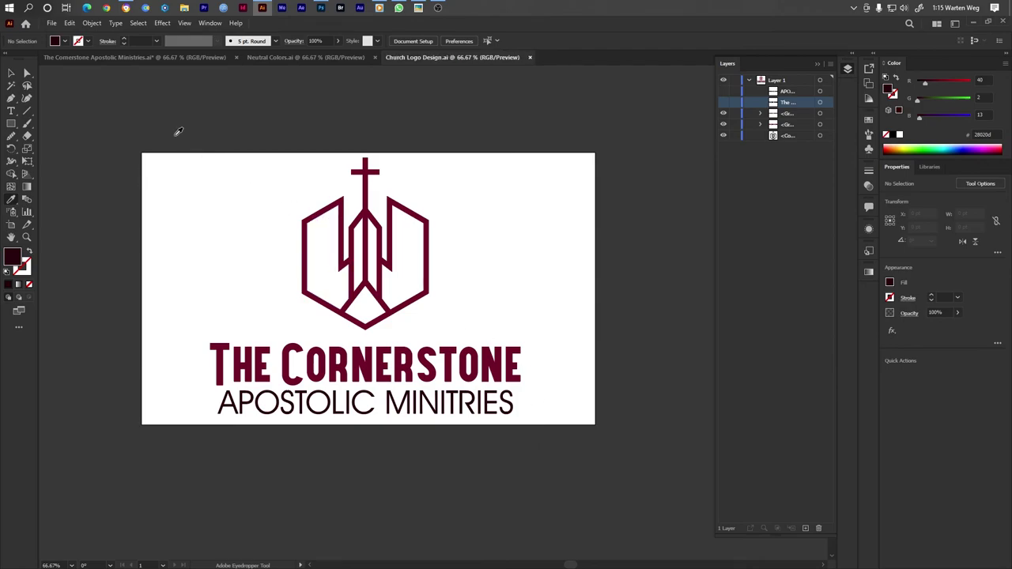
Step: Save an EPS copy of the logo, trimming the extra ending from its name
left_click(52, 23)
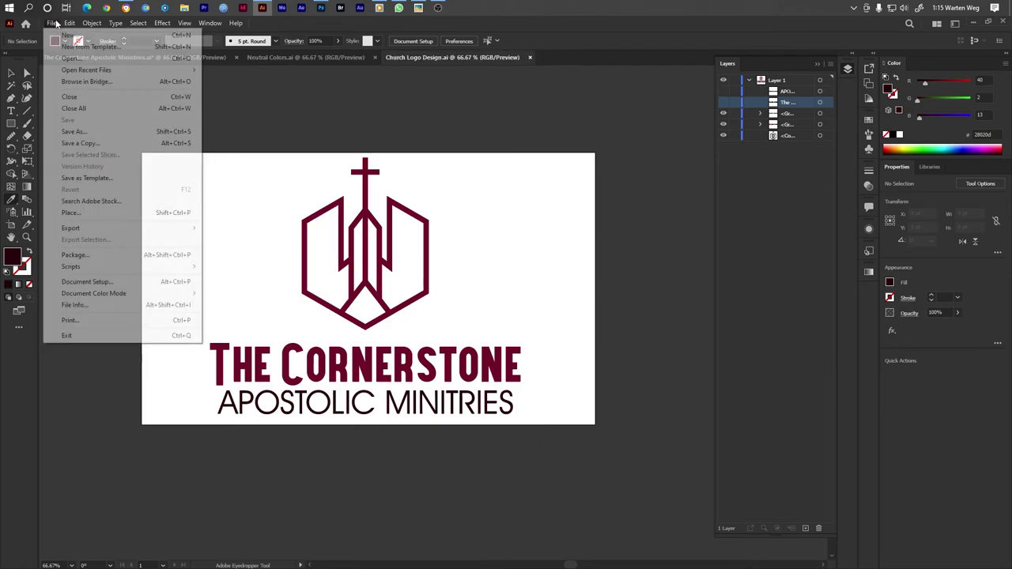
left_click(95, 143)
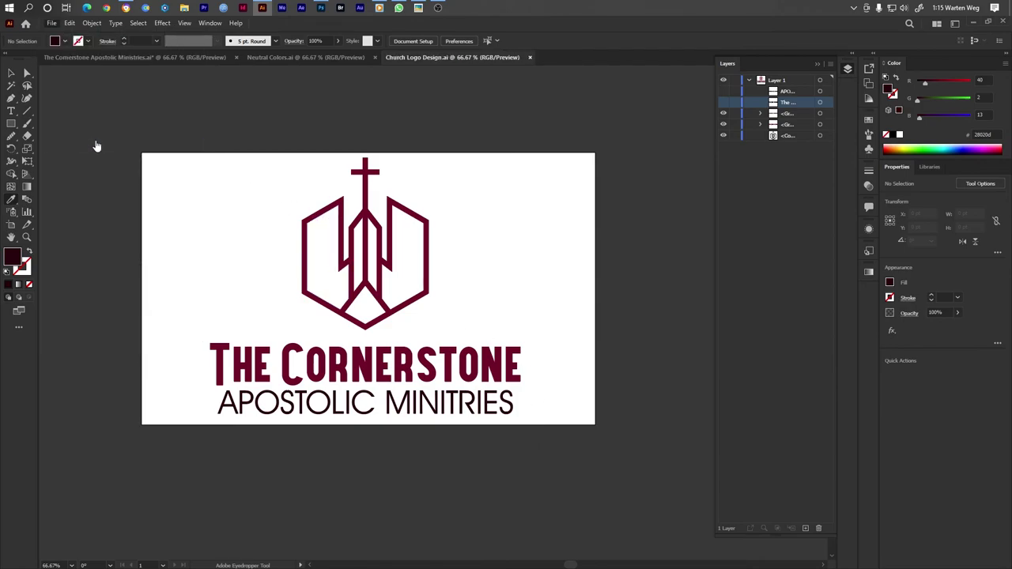
left_click(132, 363)
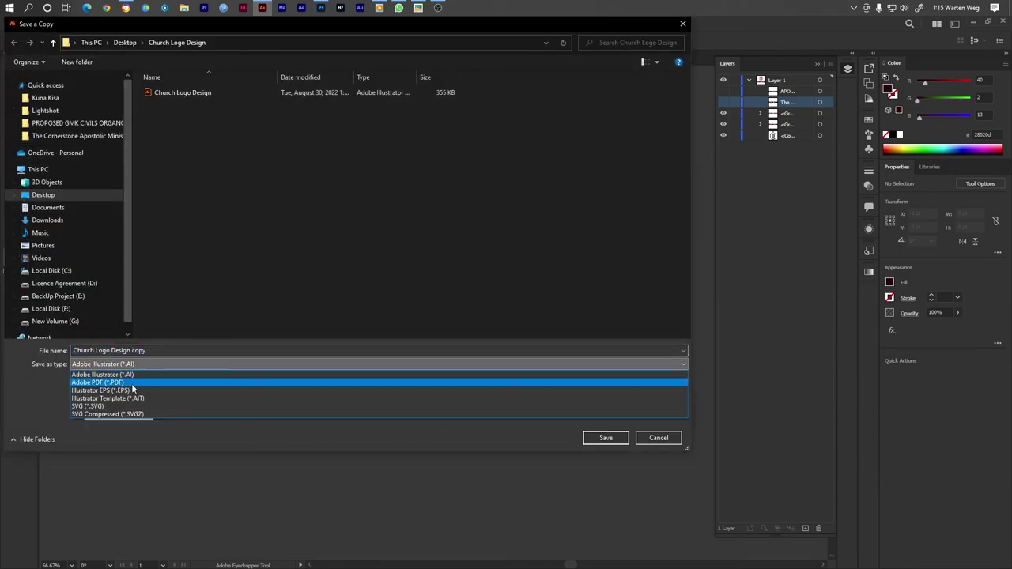
left_click(101, 390)
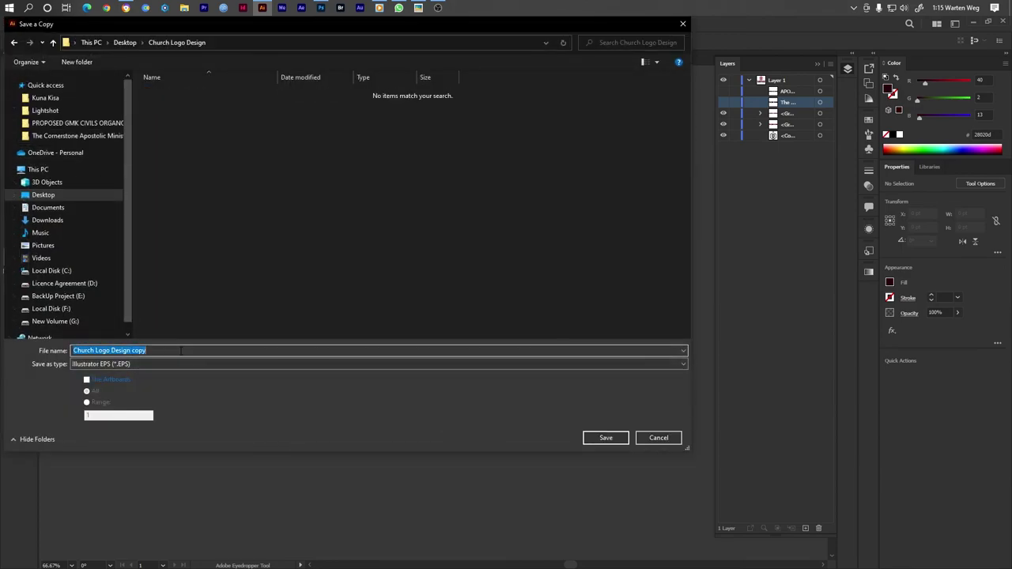
left_click(181, 350)
key("BackSpace")
key("BackSpace")
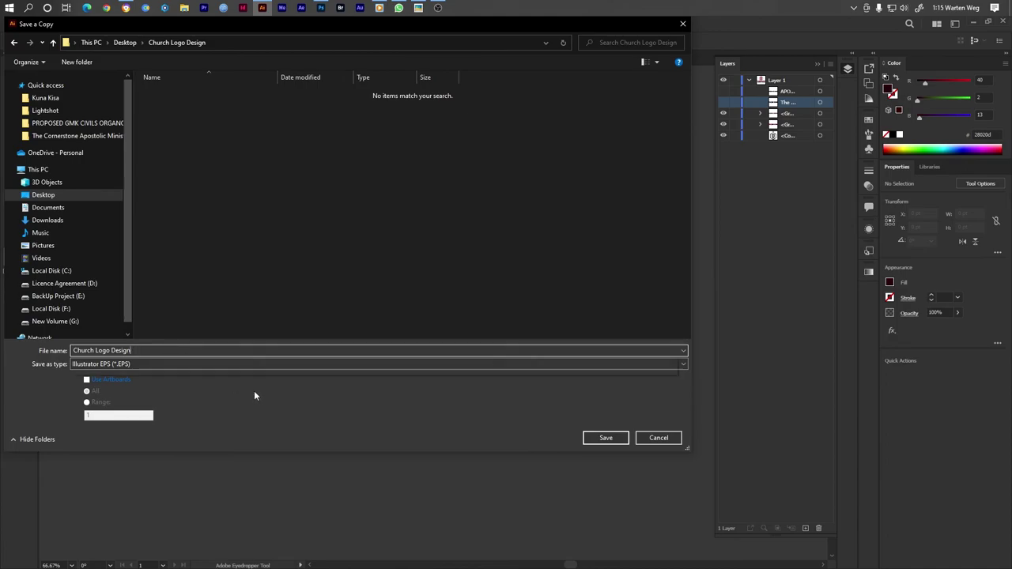
left_click(589, 440)
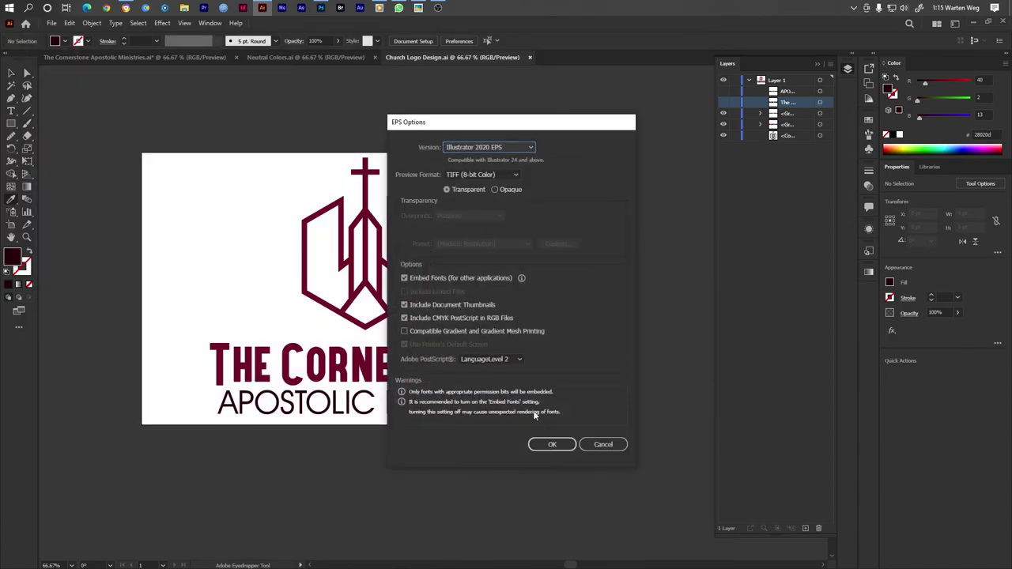
left_click(552, 444)
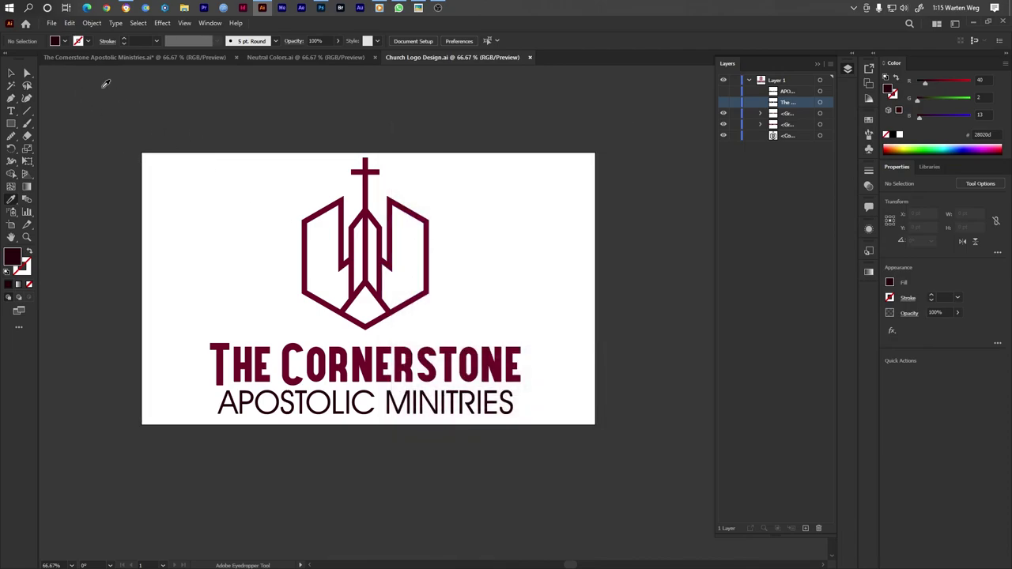
Step: Save an SVG copy of the logo with the default SVG options
left_click(51, 23)
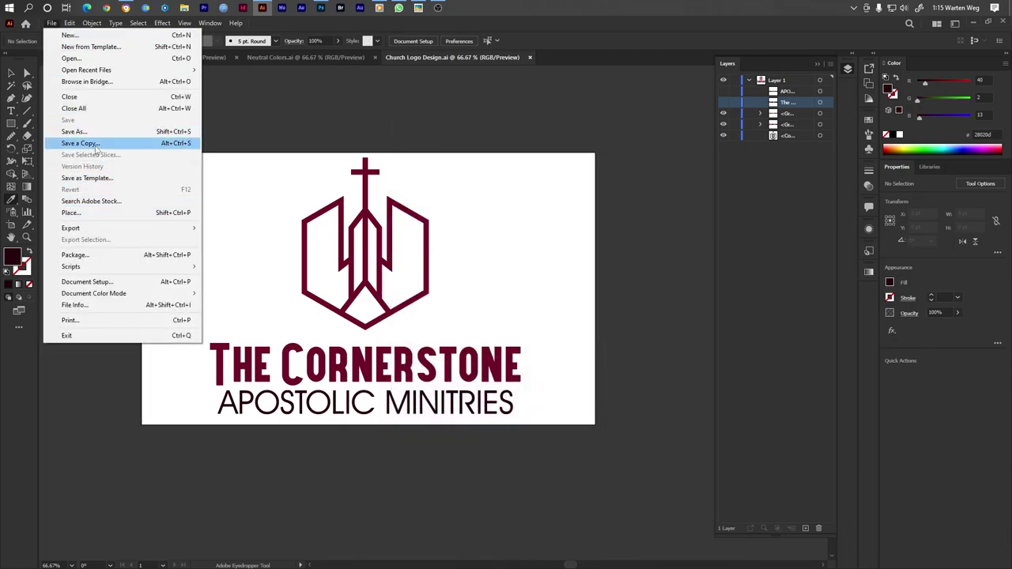
left_click(94, 143)
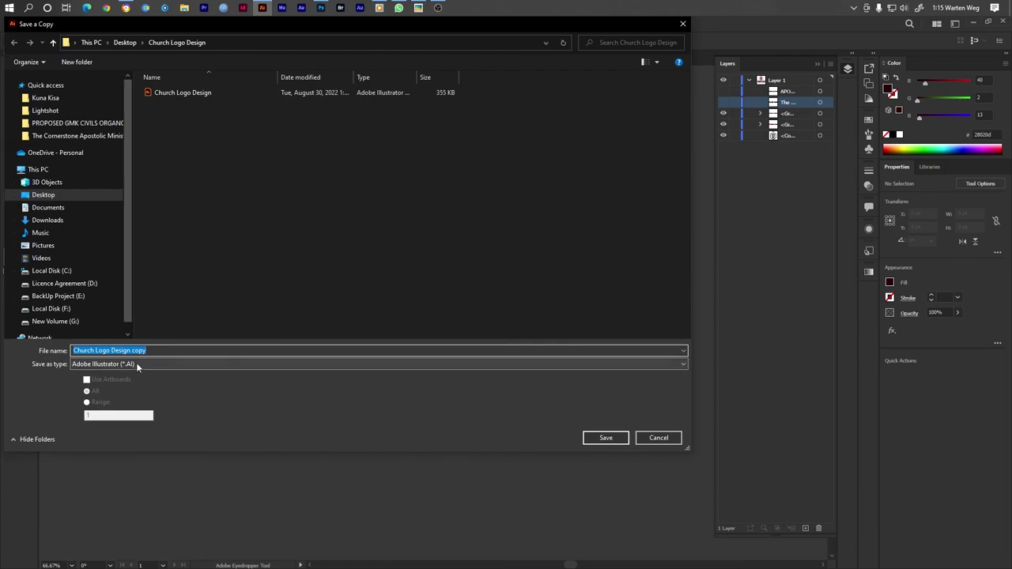
left_click(136, 364)
left_click(139, 407)
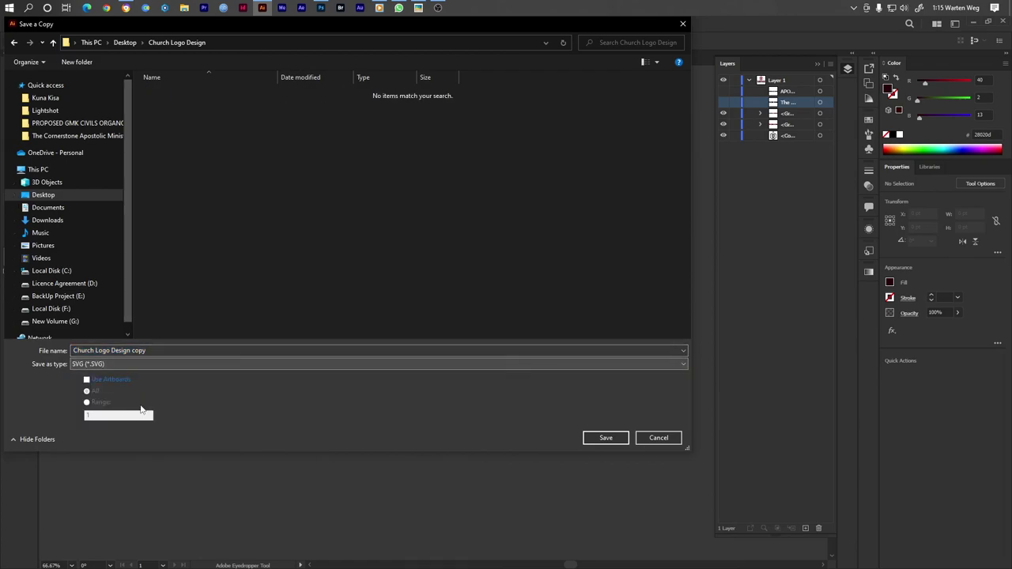
left_click(606, 437)
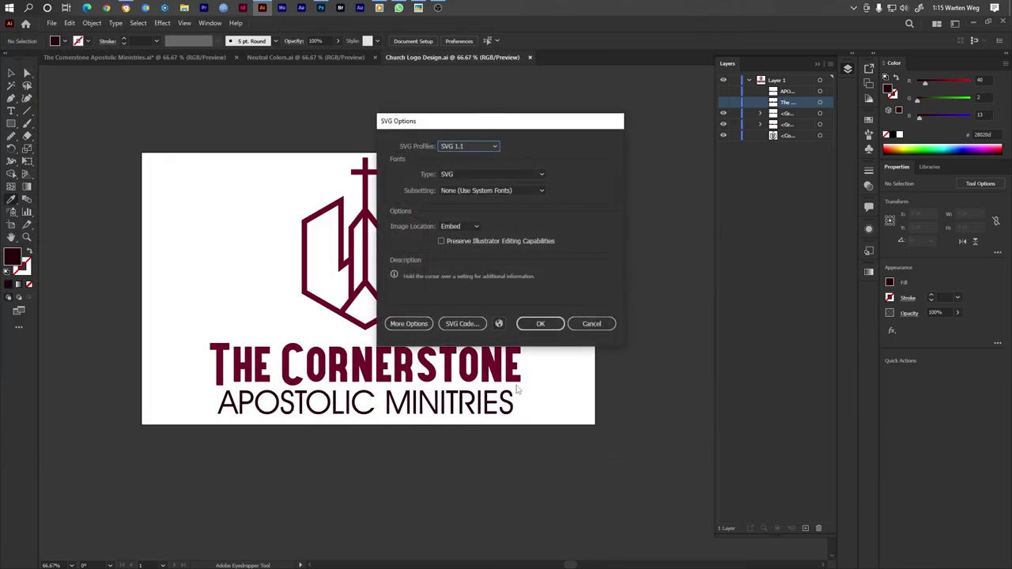
left_click(537, 323)
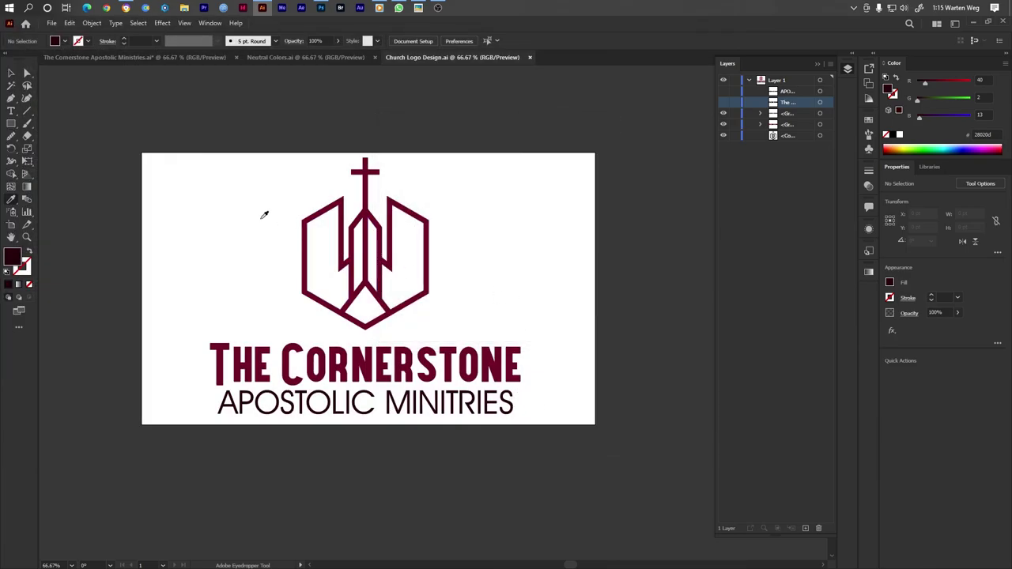
left_click(51, 23)
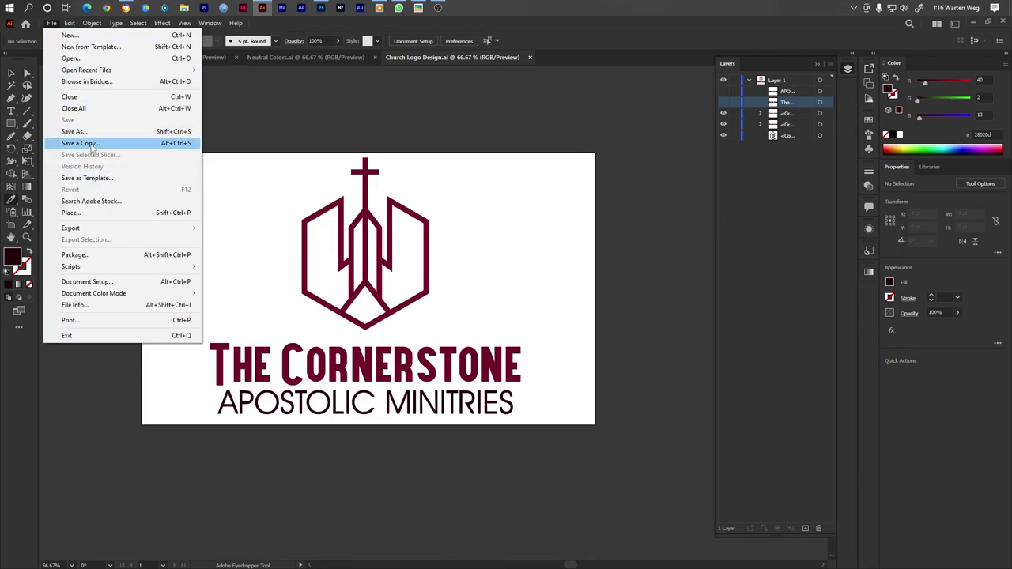
Step: Save a PDF copy named 'Church Logo Design', removing 'copy' from the file name
left_click(90, 144)
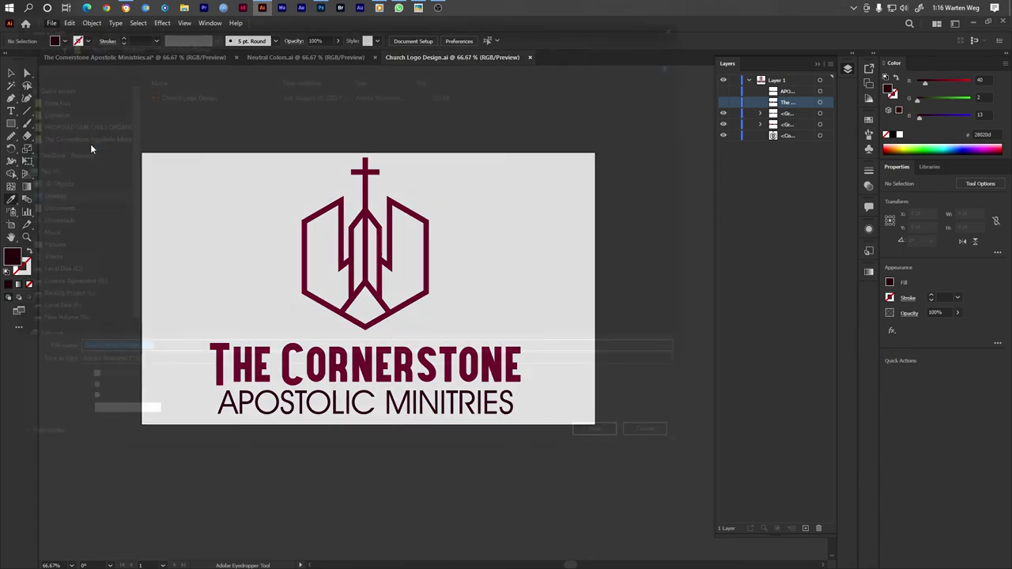
left_click(144, 363)
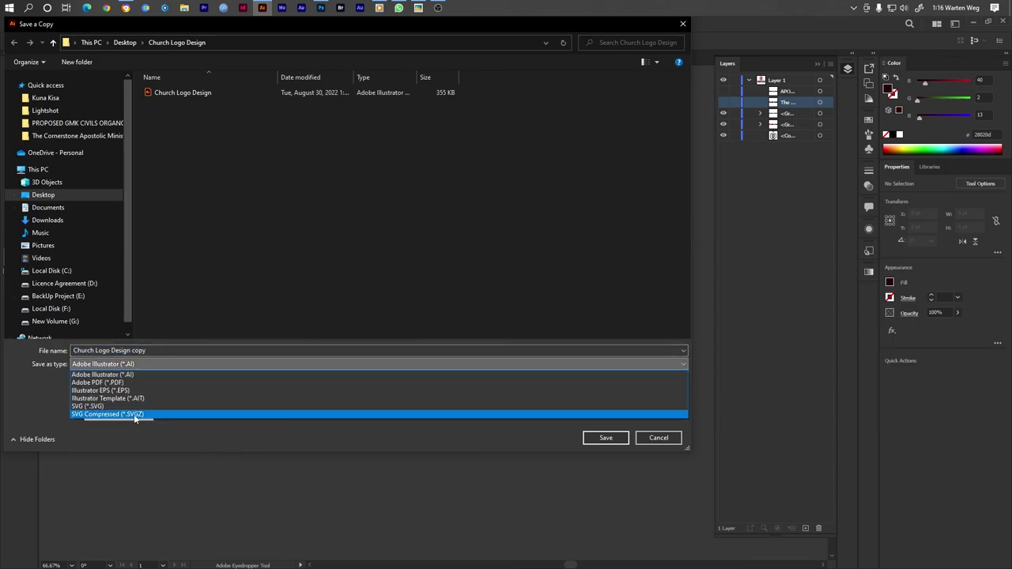
left_click(117, 383)
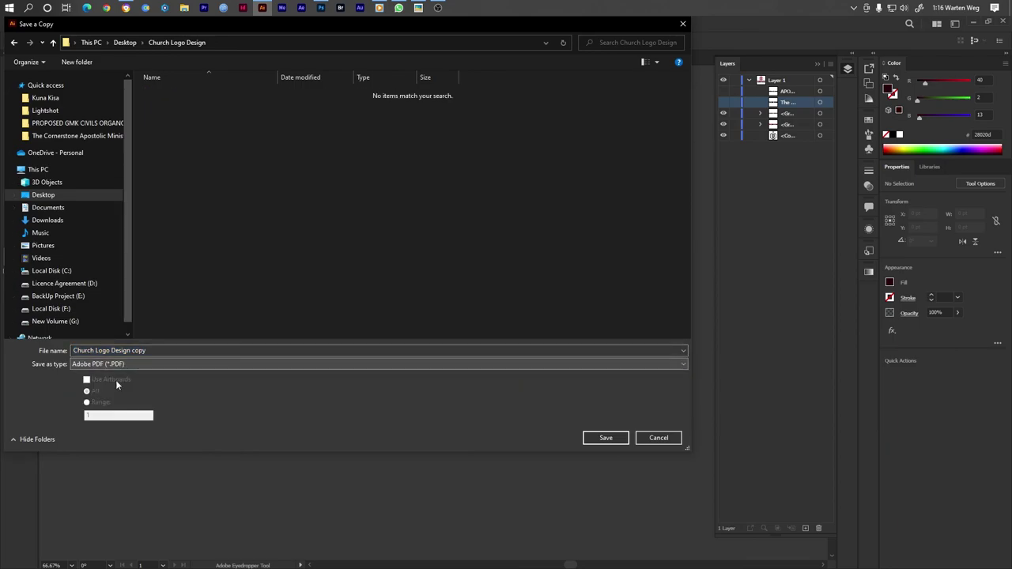
left_click(264, 350)
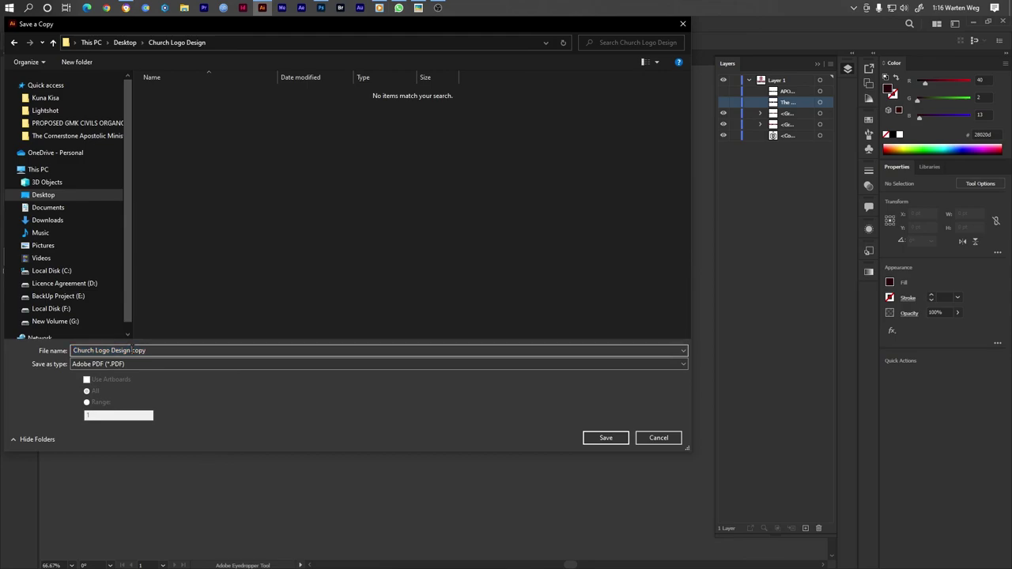
key("ctrl+shift+Left")
key("BackSpace")
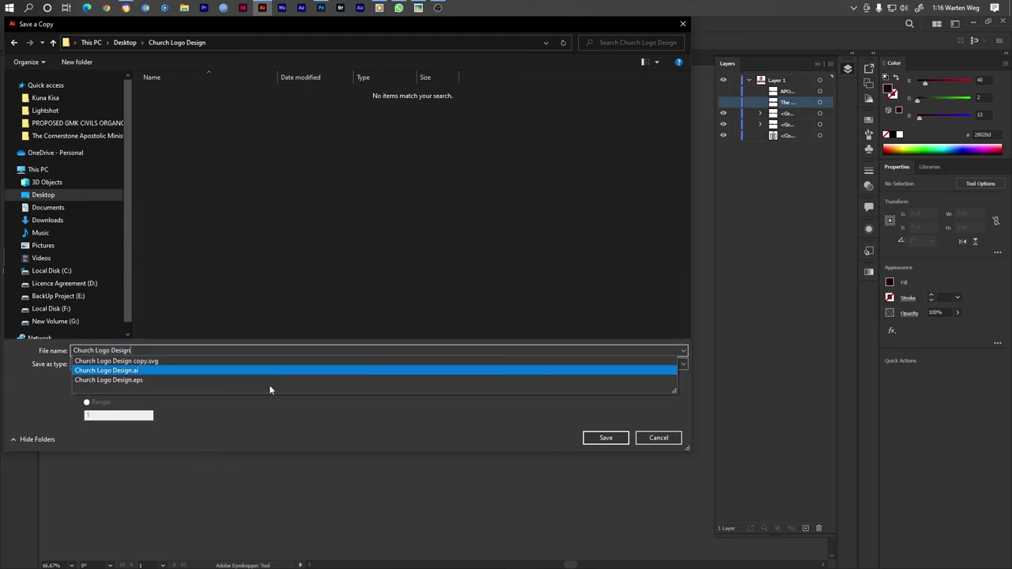
left_click(267, 371)
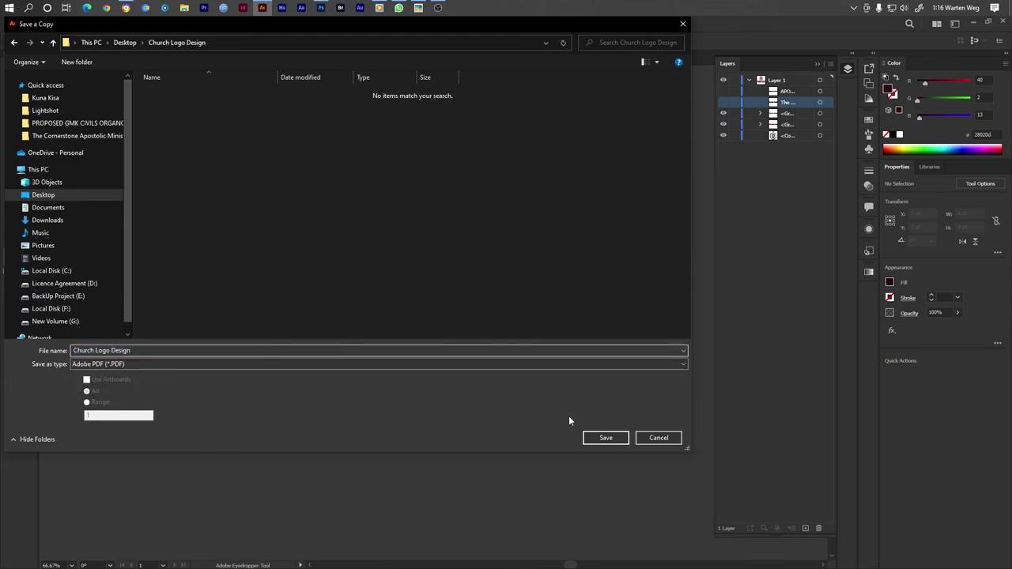
left_click(603, 439)
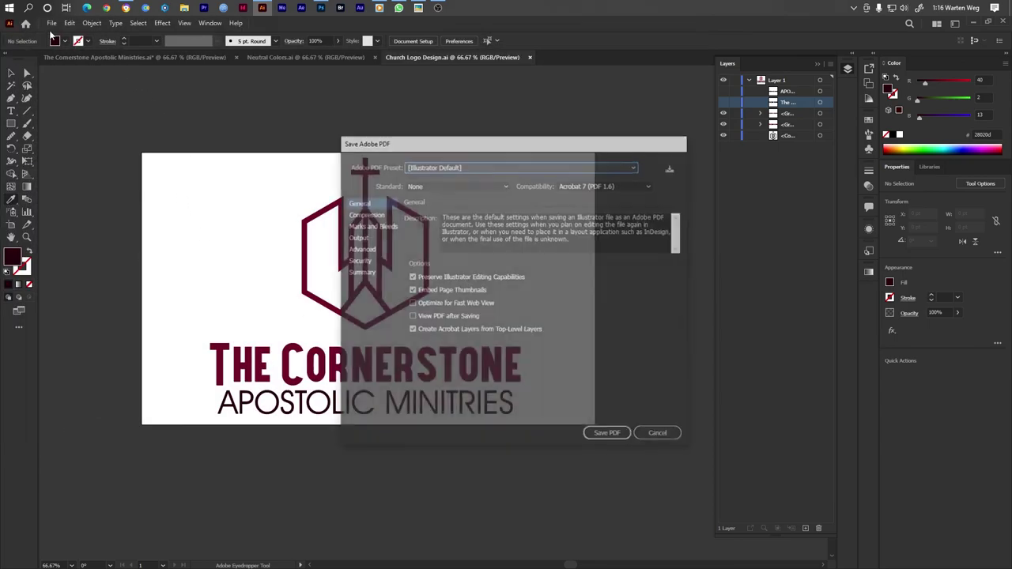
left_click(598, 434)
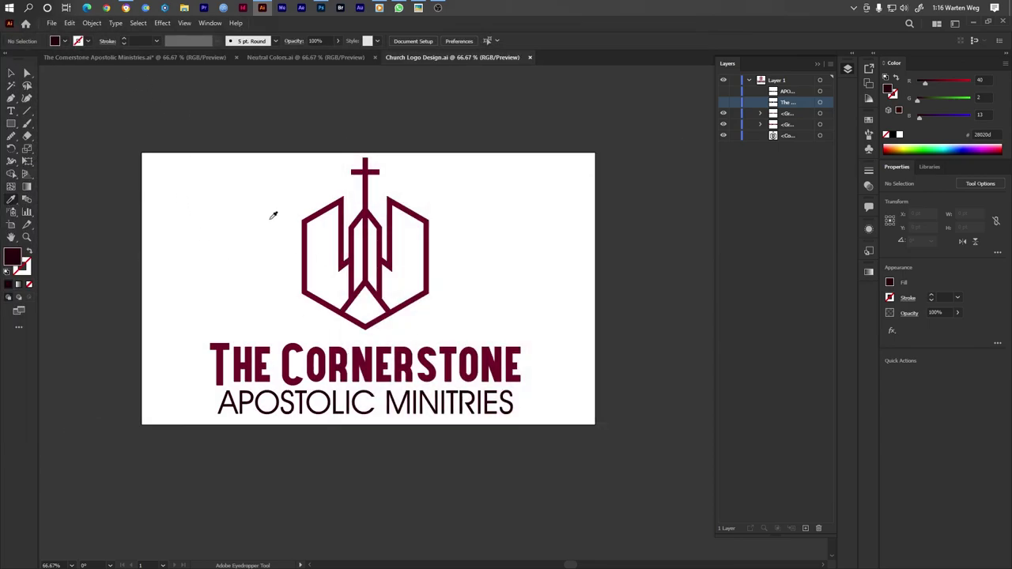
left_click(53, 24)
mouse_move(71, 227)
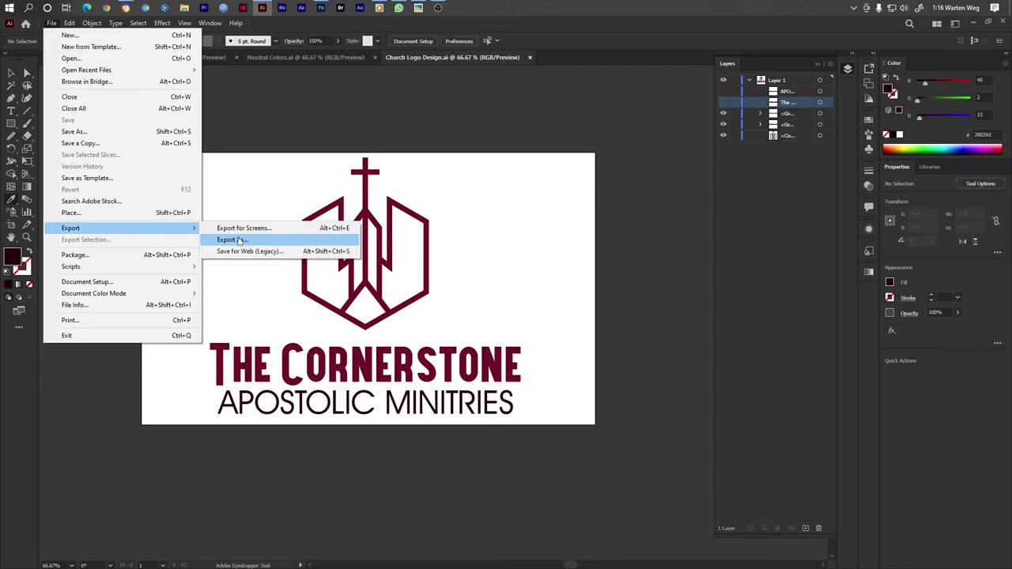
Step: Export the logo as a PNG at High (300 ppi) with a transparent background
left_click(232, 240)
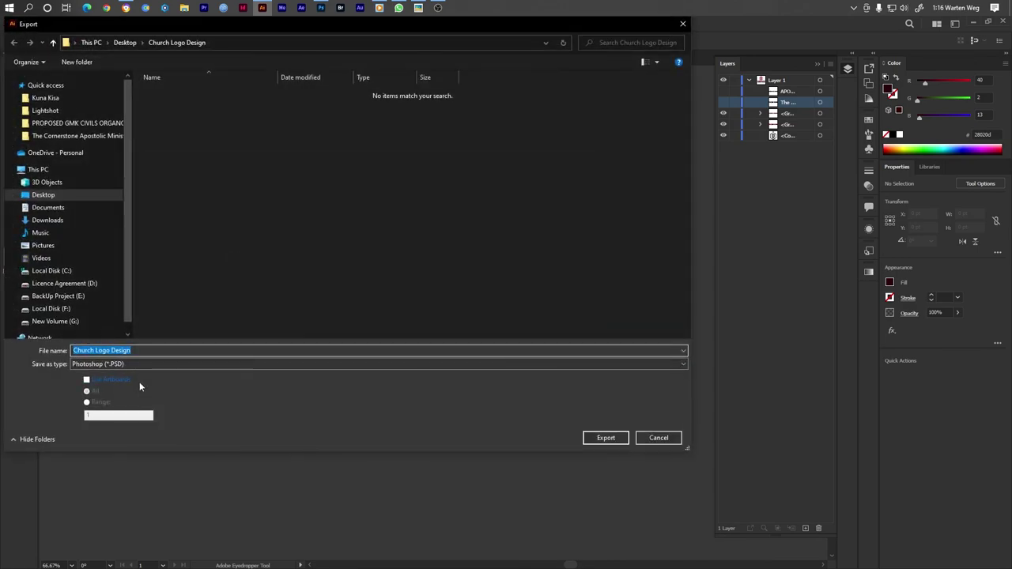
left_click(144, 363)
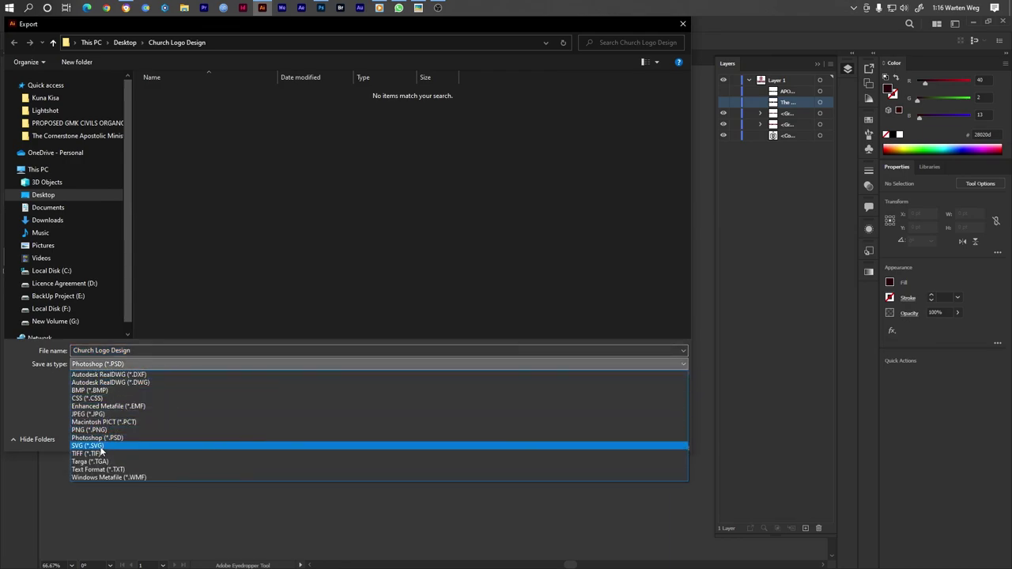
left_click(103, 430)
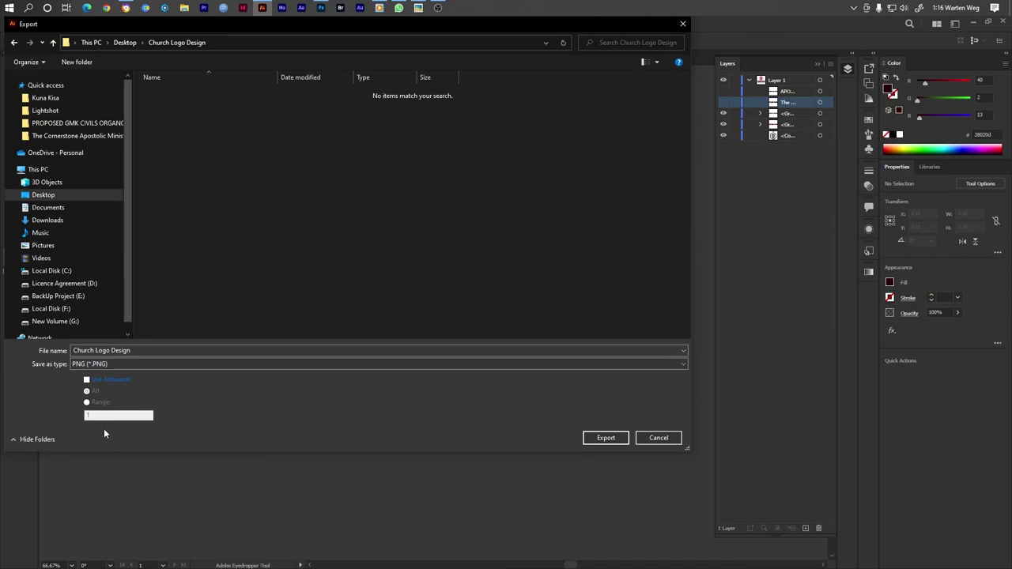
left_click(603, 439)
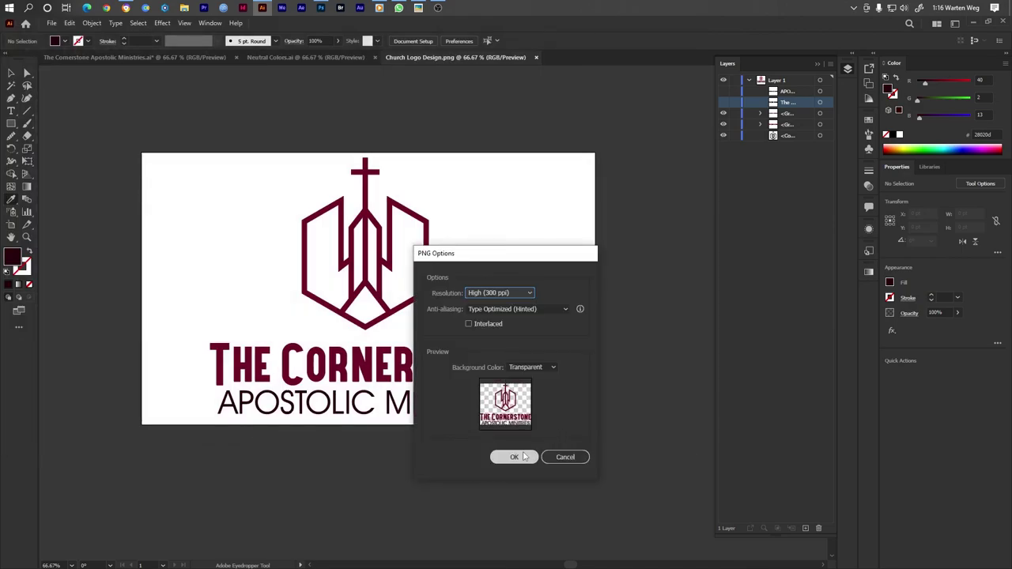
left_click(515, 457)
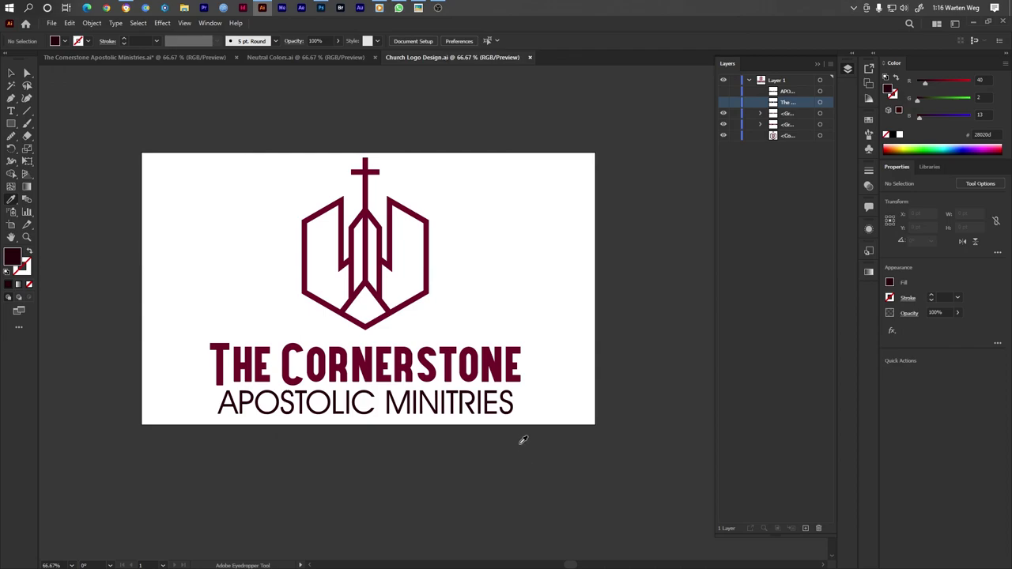